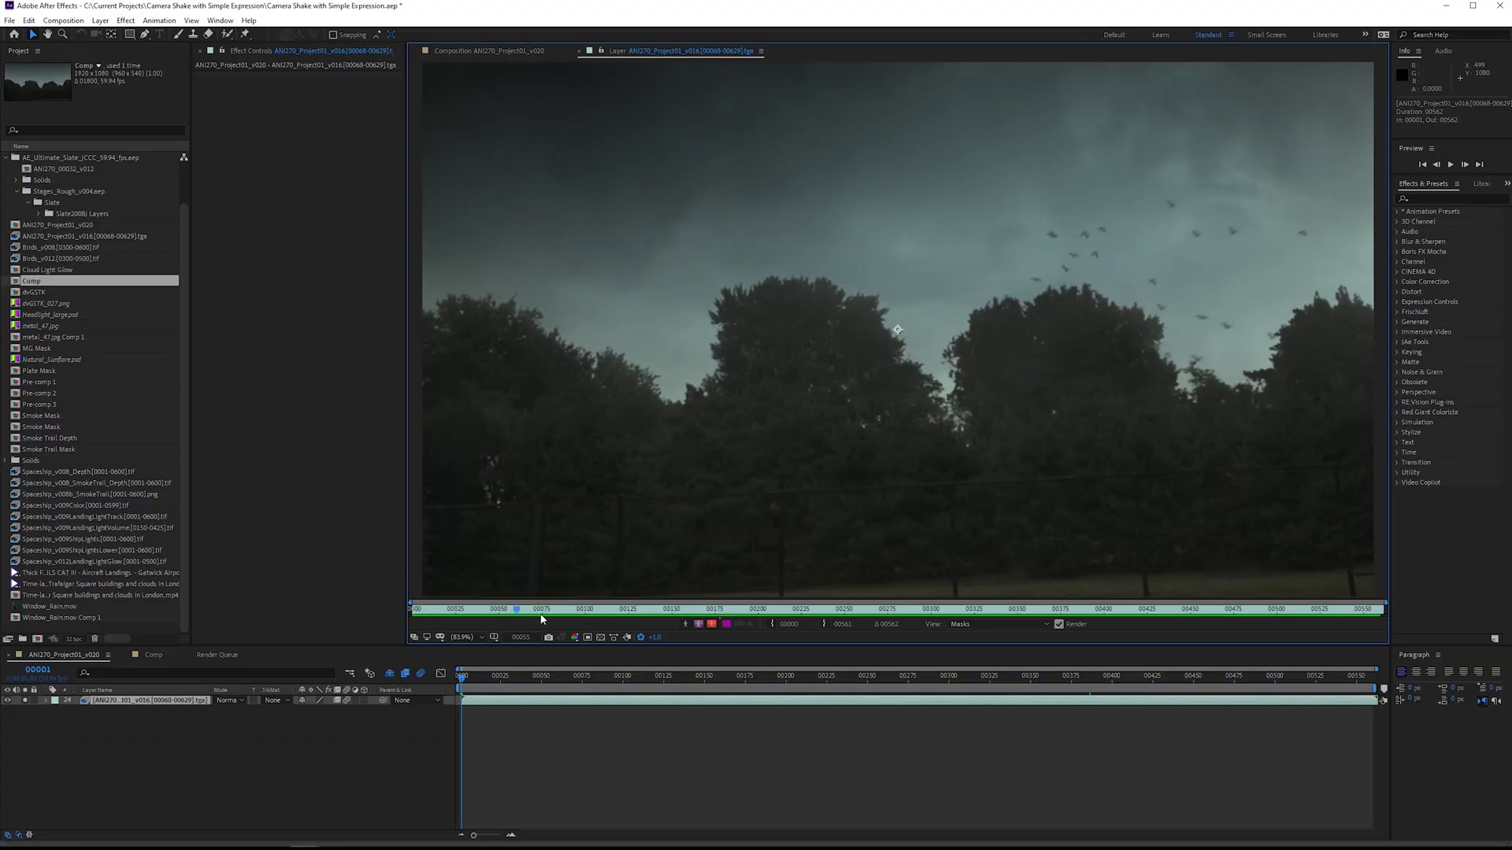
Scrub through the footage to preview the shot, then stop at the first frame.
{"action": "left_click_drag", "start_coordinate": [542, 611], "coordinate": [974, 547]}
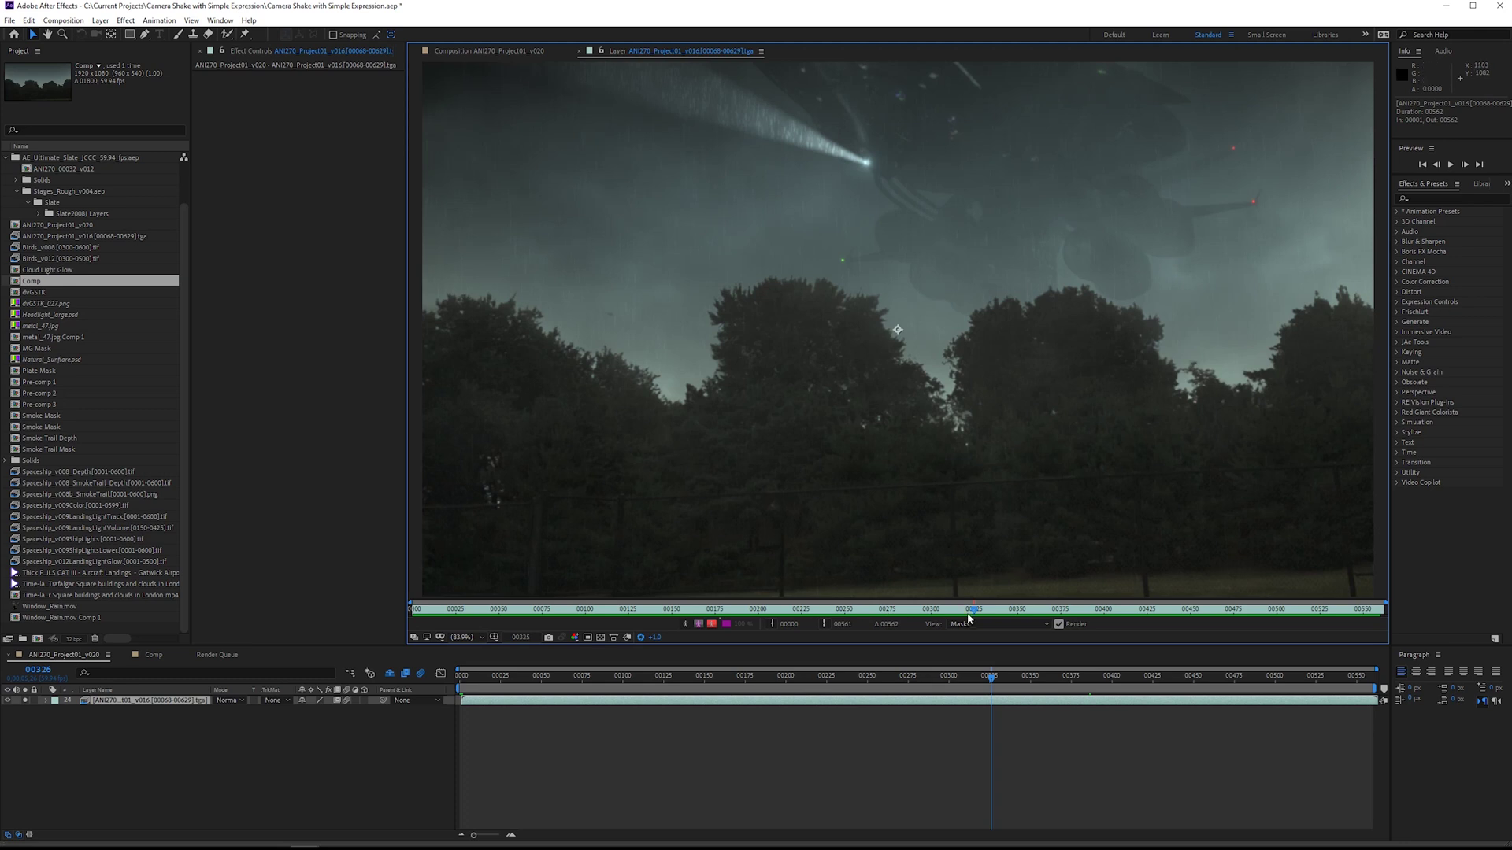
{"action": "left_click_drag", "start_coordinate": [971, 609], "coordinate": [937, 545]}
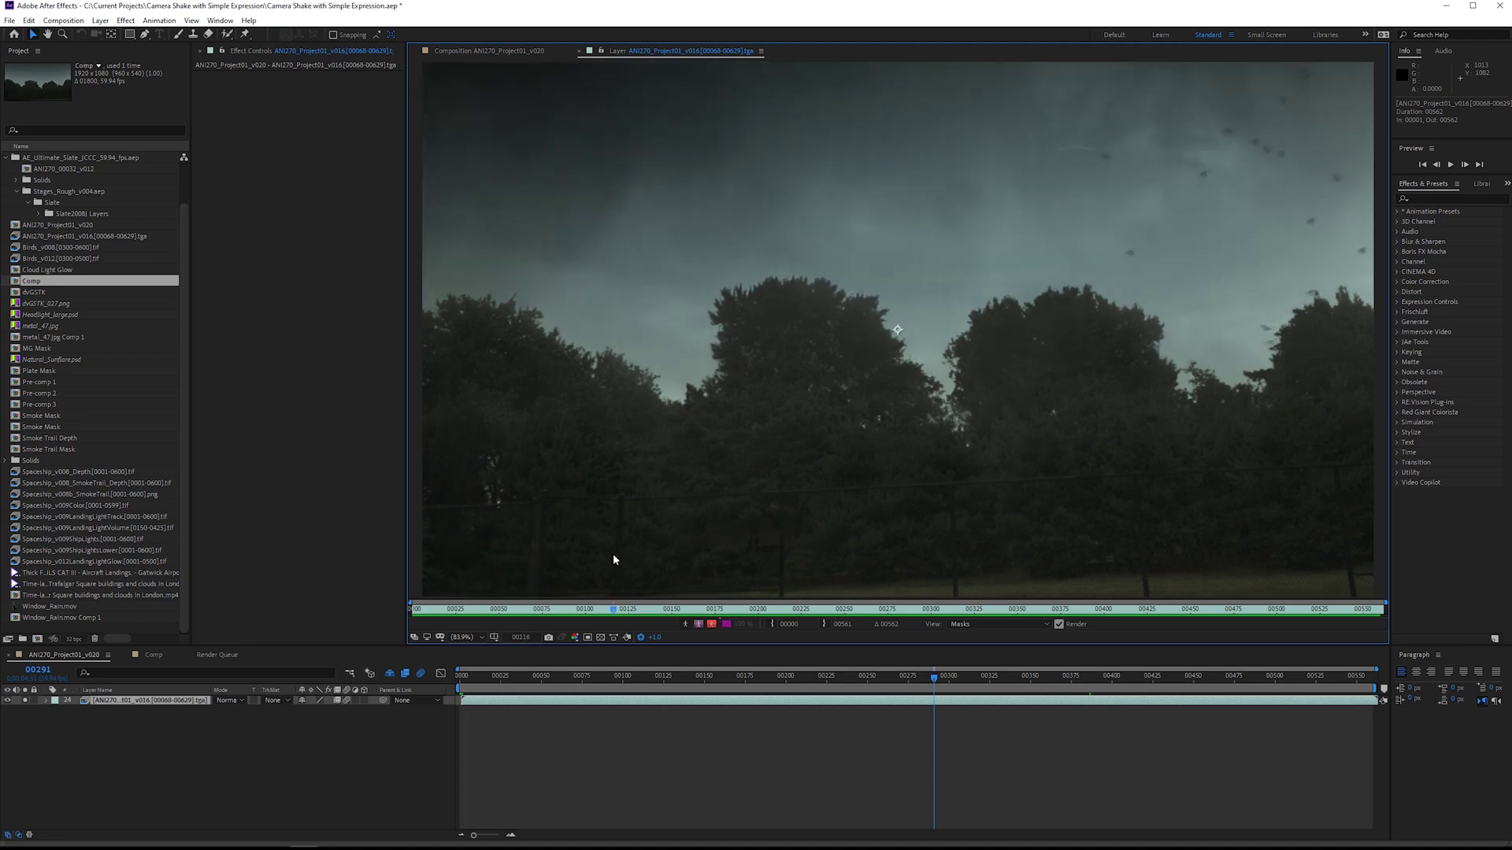
{"action": "key", "text": "space"}
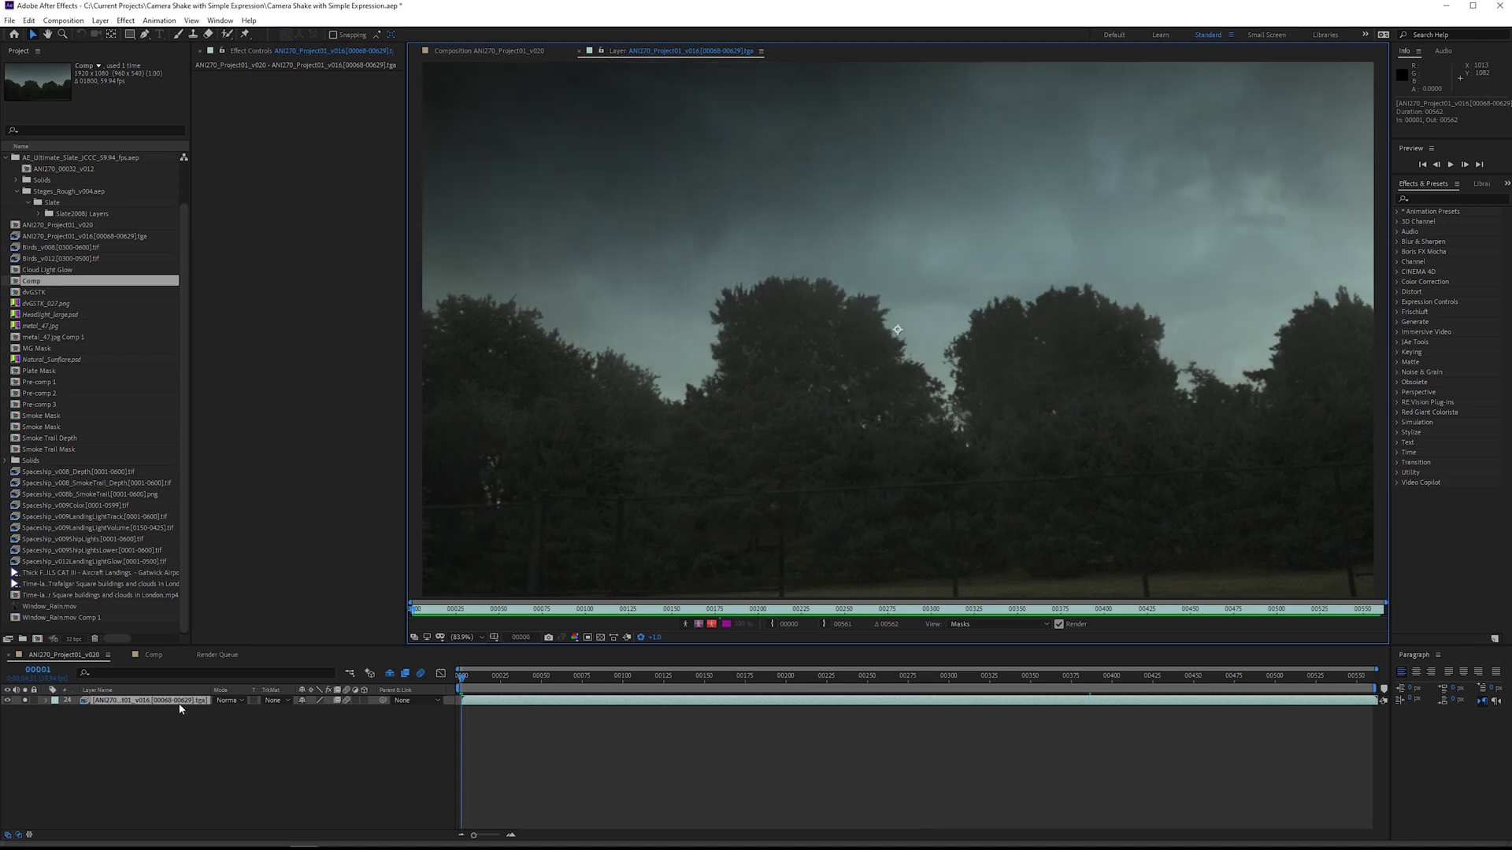
Close the Layer viewer and add a null object layer named Camera Shake.
{"action": "left_click", "coordinate": [579, 51]}
{"action": "right_click", "coordinate": [296, 758]}
{"action": "mouse_move", "coordinate": [355, 611]}
{"action": "left_click", "coordinate": [511, 684]}
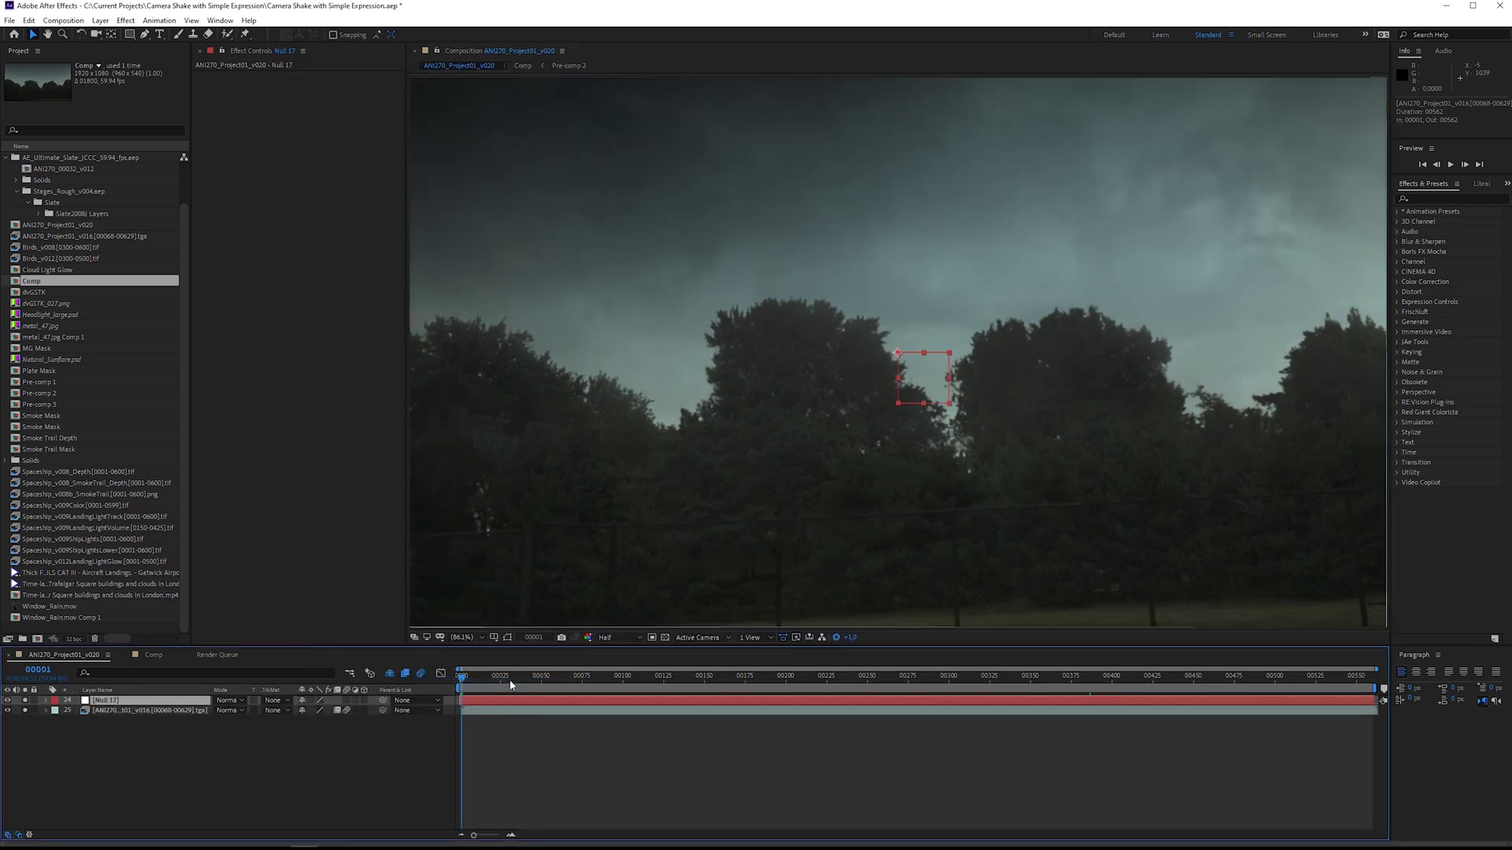
{"action": "key", "text": "Return"}
{"action": "type", "text": "Camera Shake"}
{"action": "key", "text": "Return"}
Apply a Slider Control to Camera Shake and duplicate it.
{"action": "left_click", "coordinate": [1427, 199]}
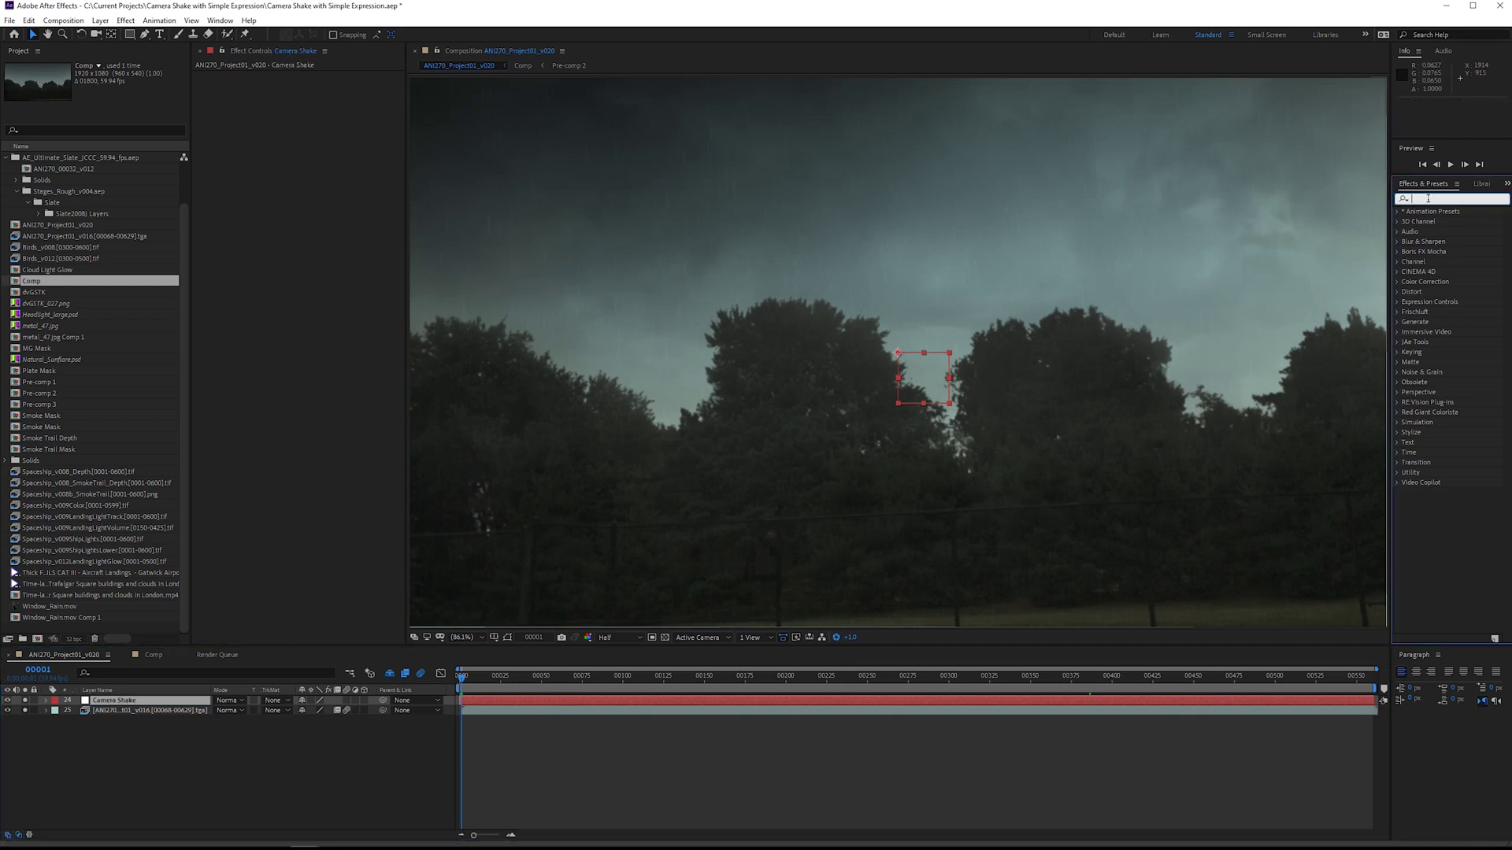
{"action": "type", "text": "slider"}
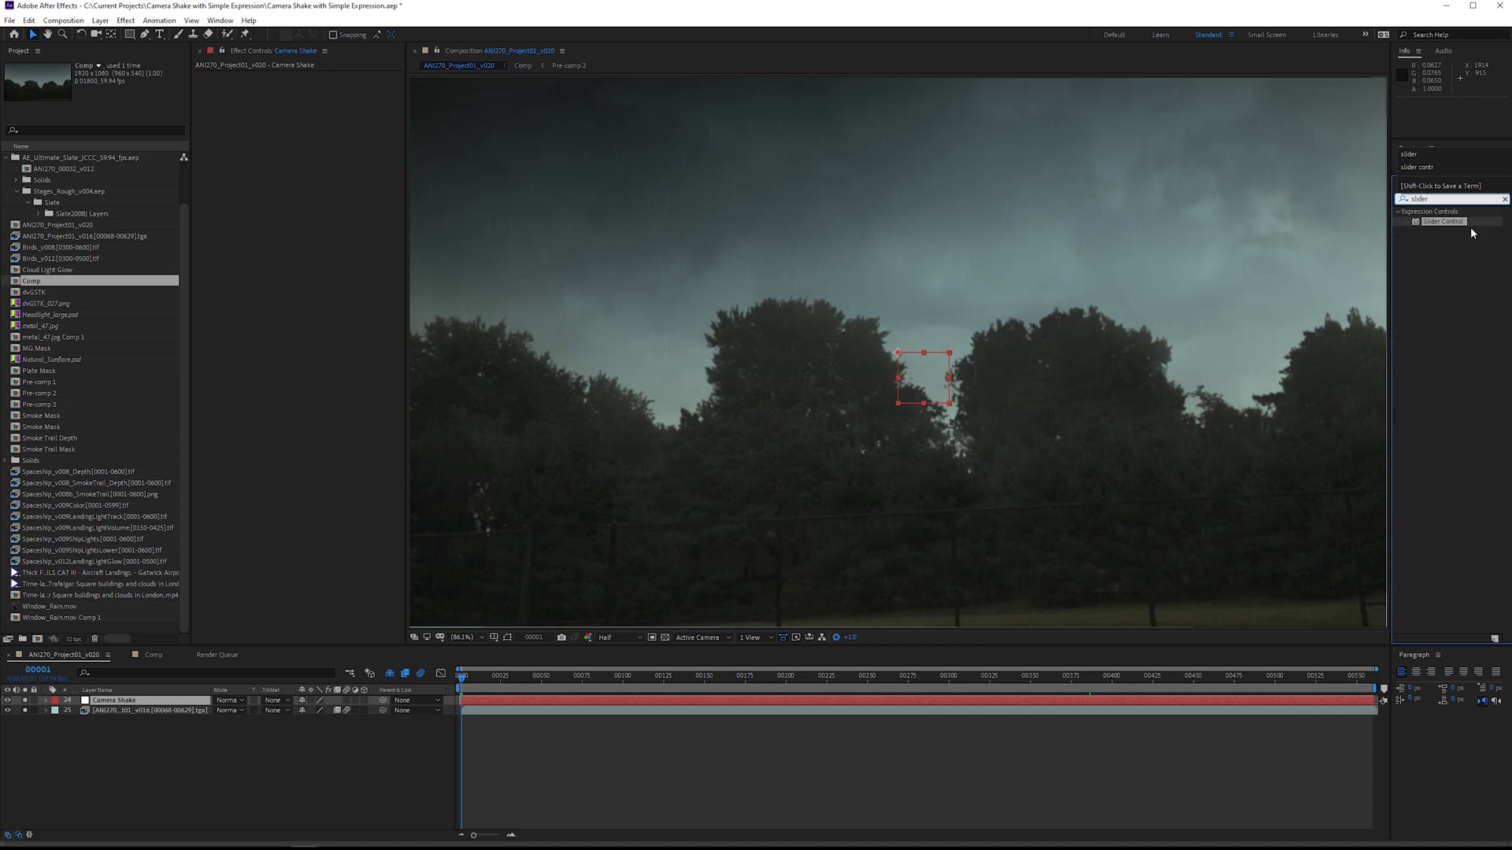
{"action": "left_click_drag", "start_coordinate": [1442, 221], "coordinate": [252, 92]}
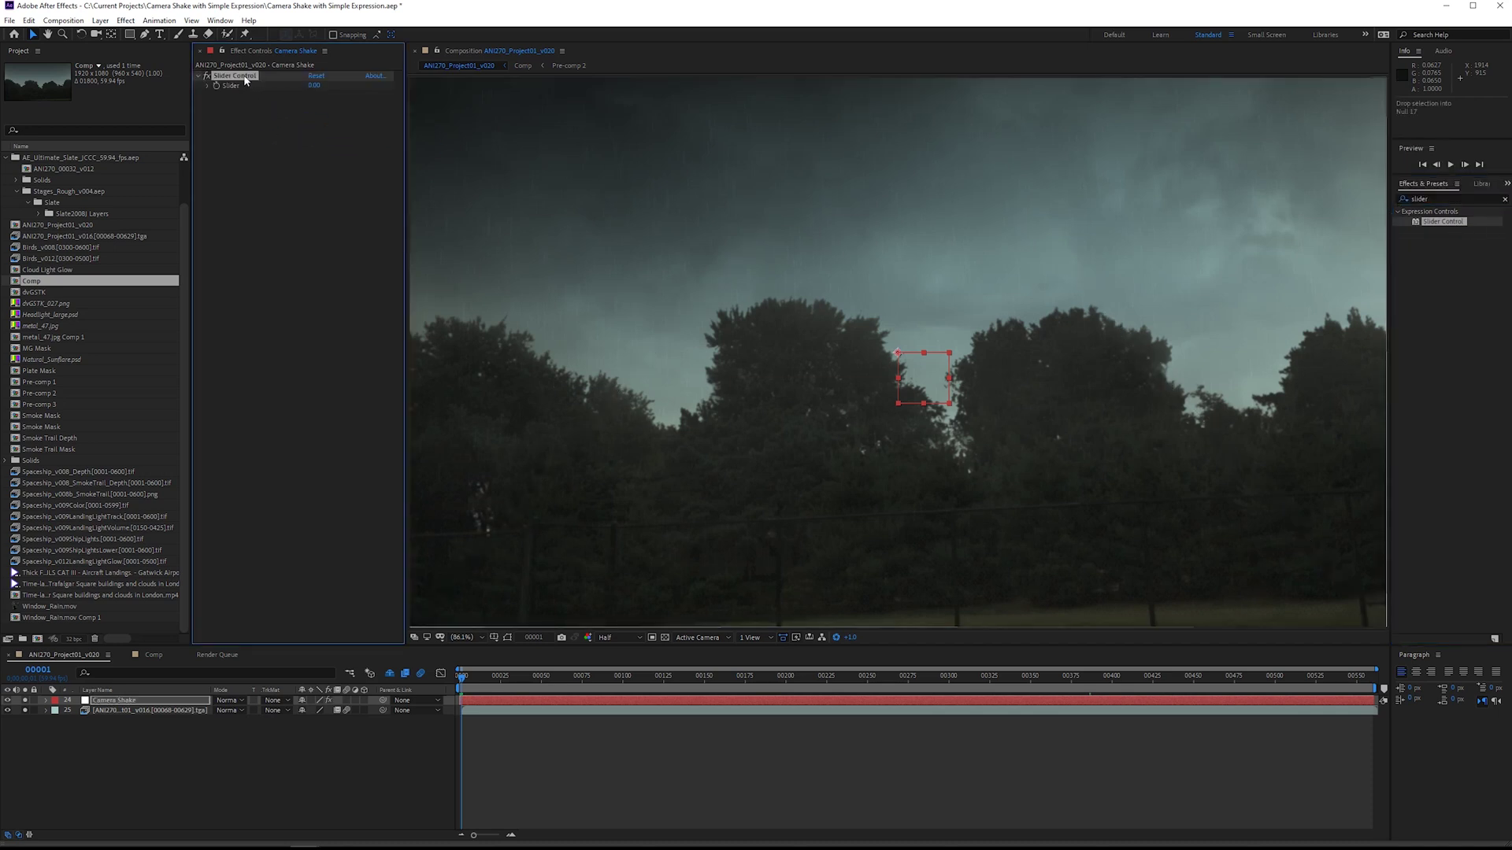
{"action": "key", "text": "ctrl+d"}
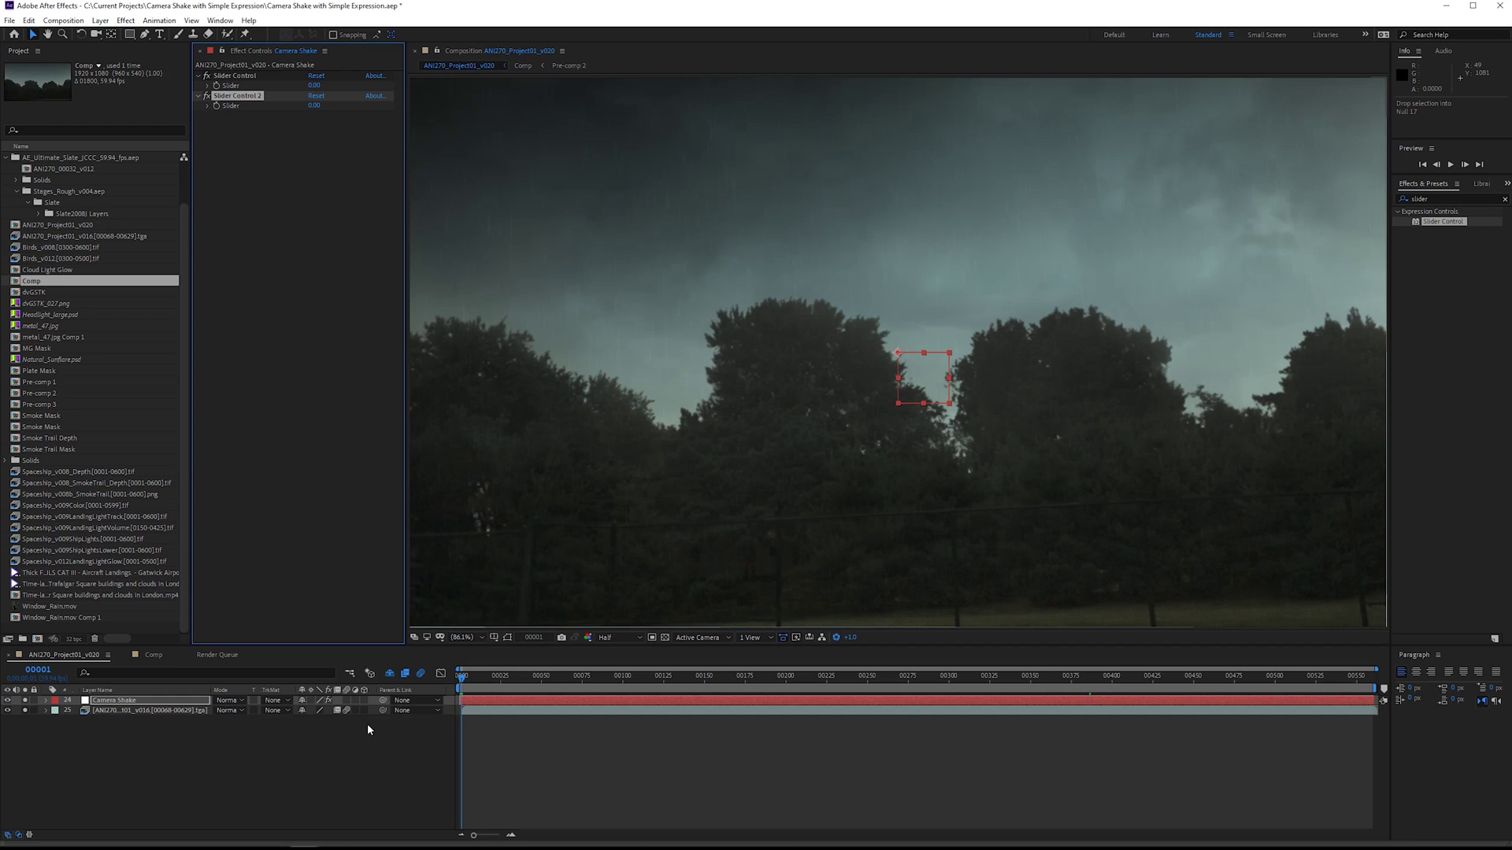
{"action": "key", "text": "ctrl+space"}
{"action": "key", "text": "Escape"}
Rename the first slider to Frequency (Position) and select the second slider.
{"action": "left_click", "coordinate": [224, 76]}
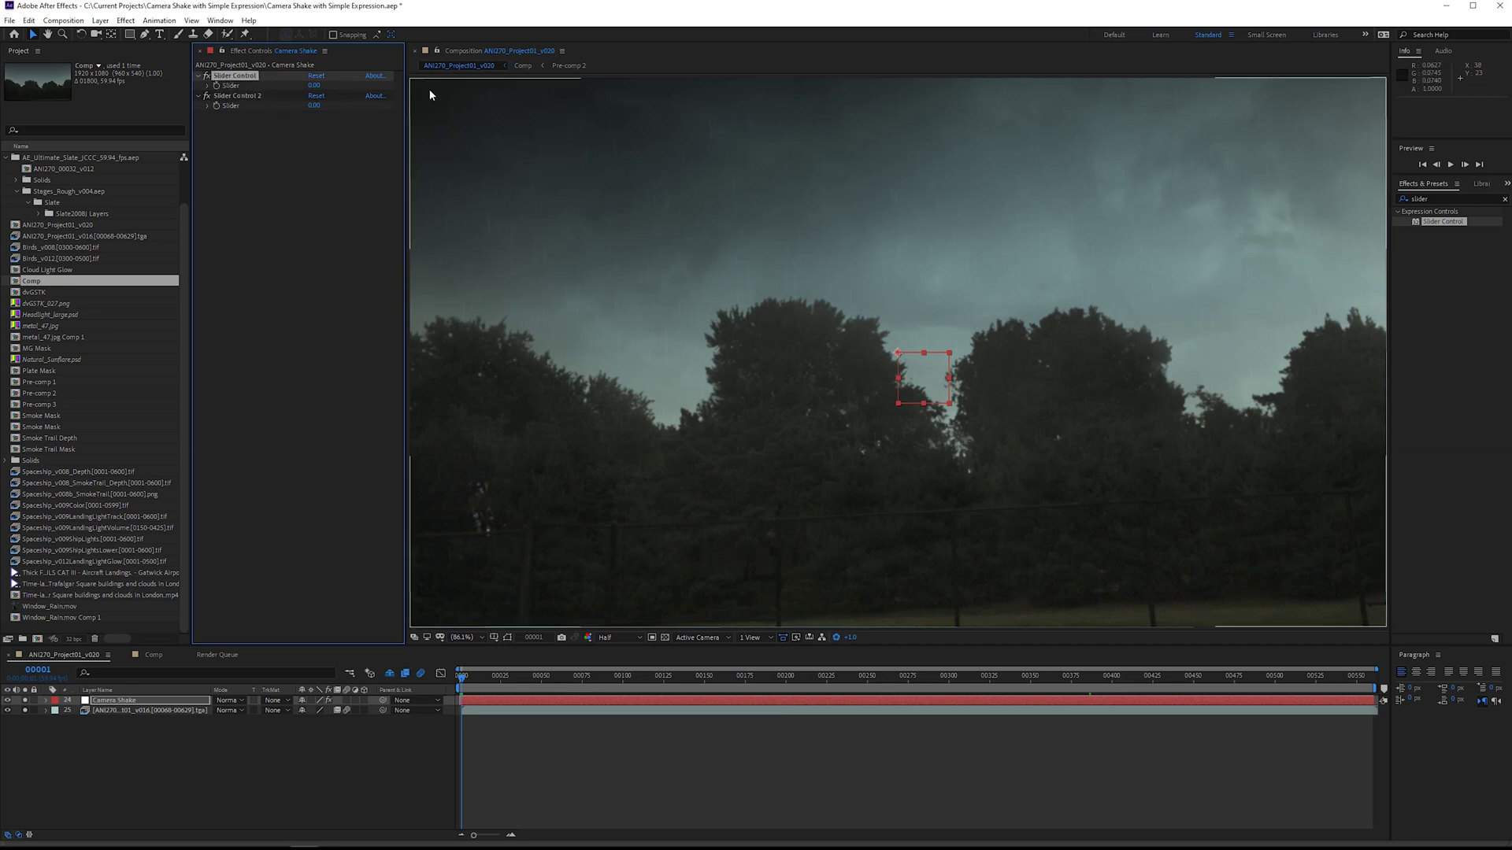
{"action": "key", "text": "Return"}
{"action": "type", "text": "Frequency (Position)"}
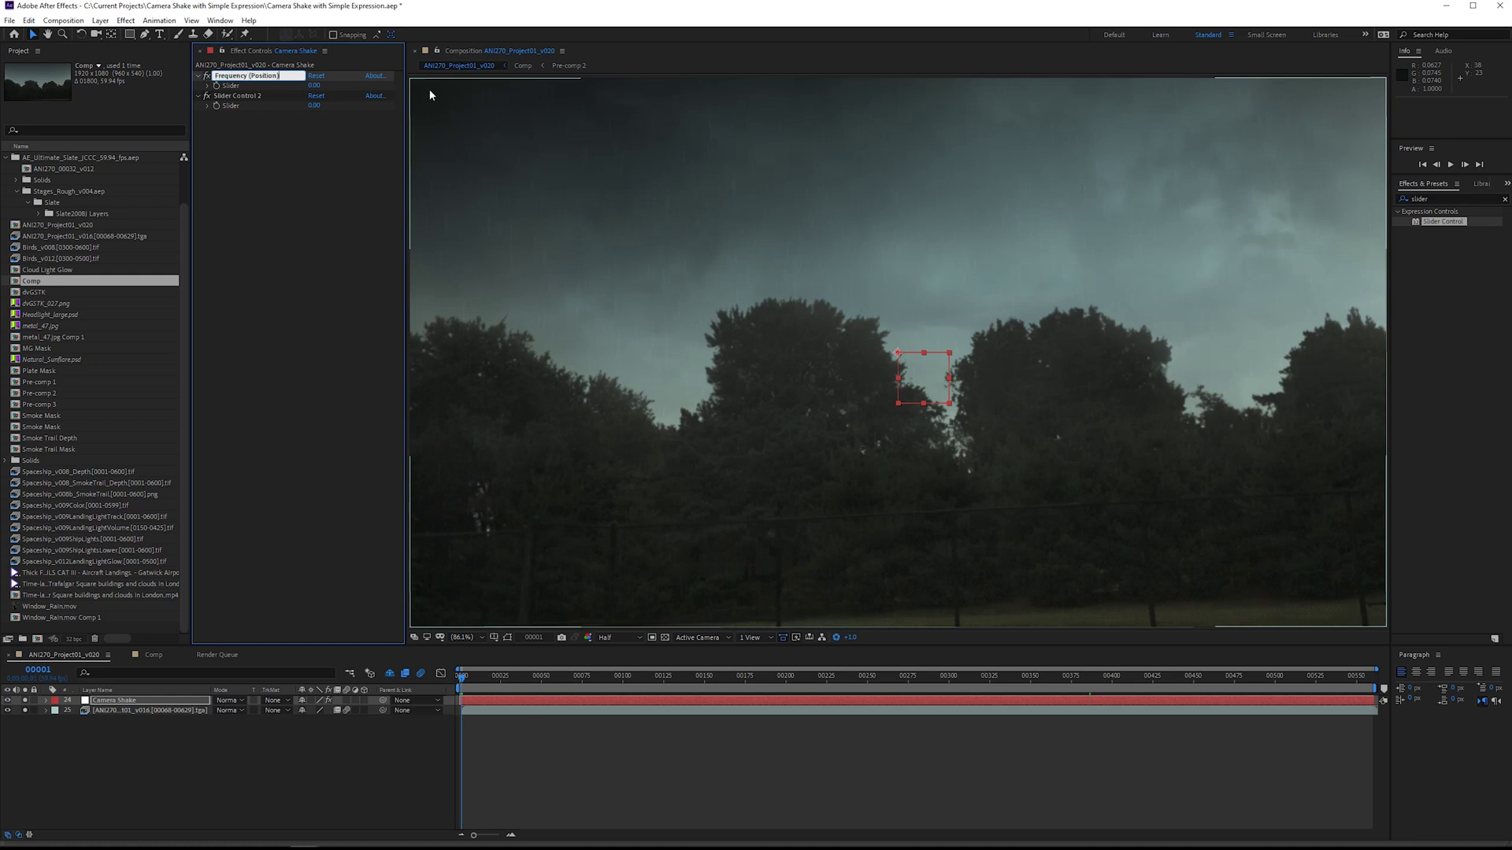
{"action": "key", "text": "Return"}
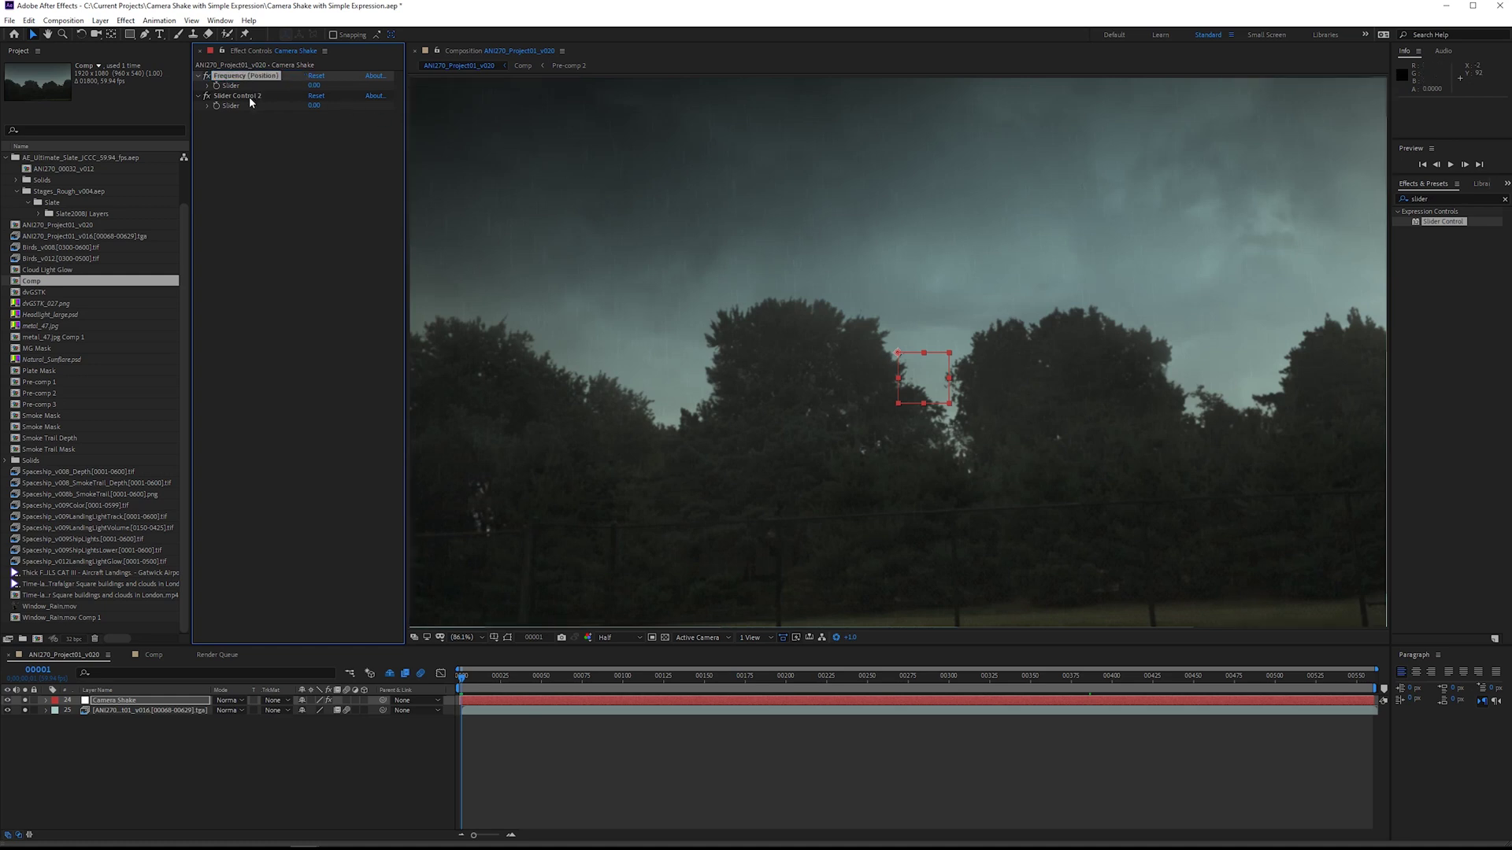
{"action": "left_click", "coordinate": [251, 96]}
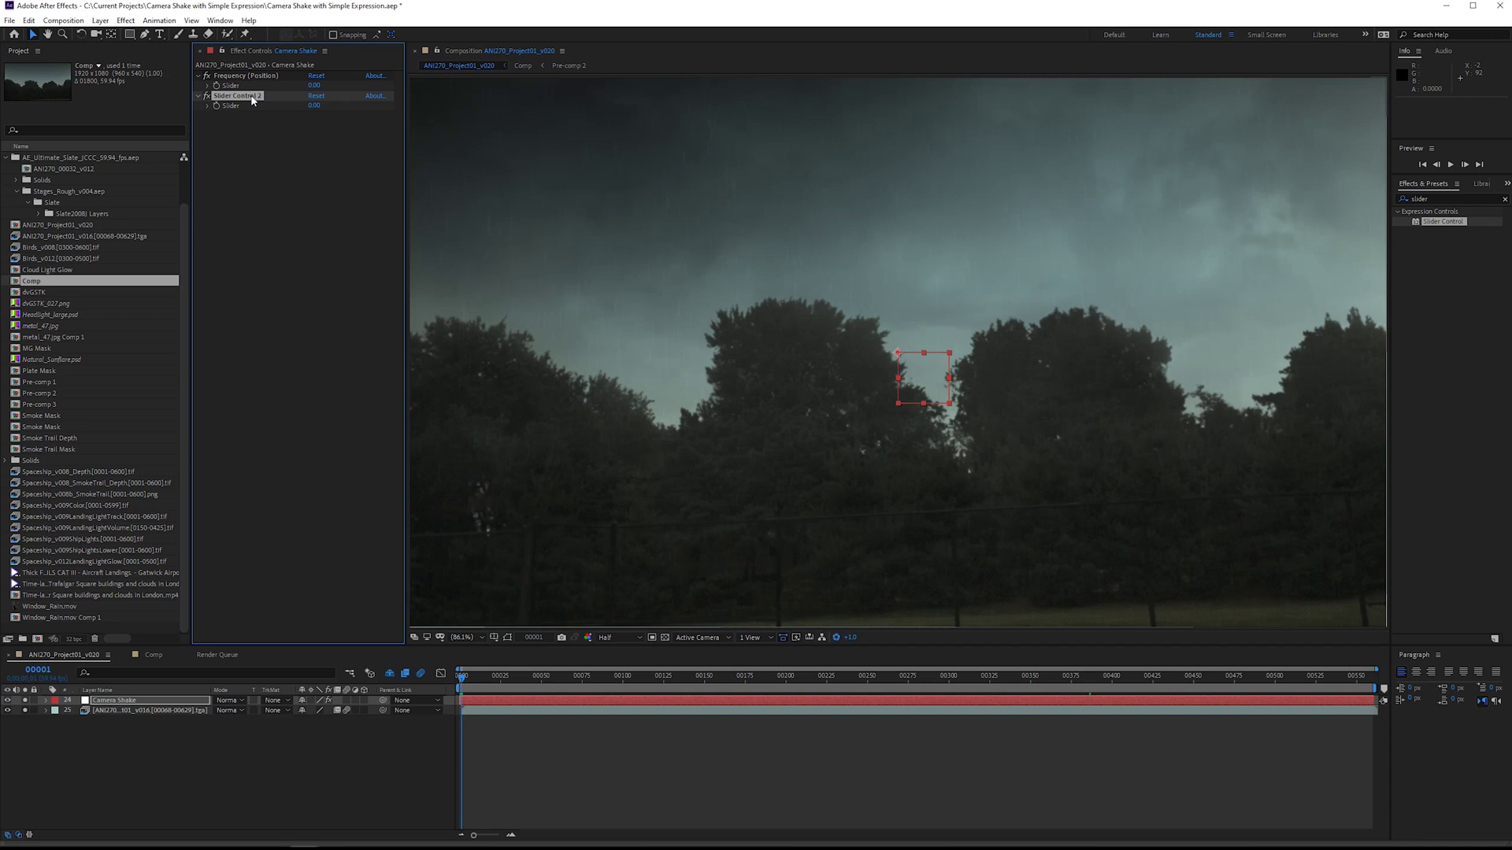
Name the second slider Intensity (Position), then add a Position wiggle() expression pick-whipped to both sliders.
{"action": "type", "text": "Intensity (Position)"}
{"action": "key", "text": "Return"}
{"action": "key", "text": "p"}
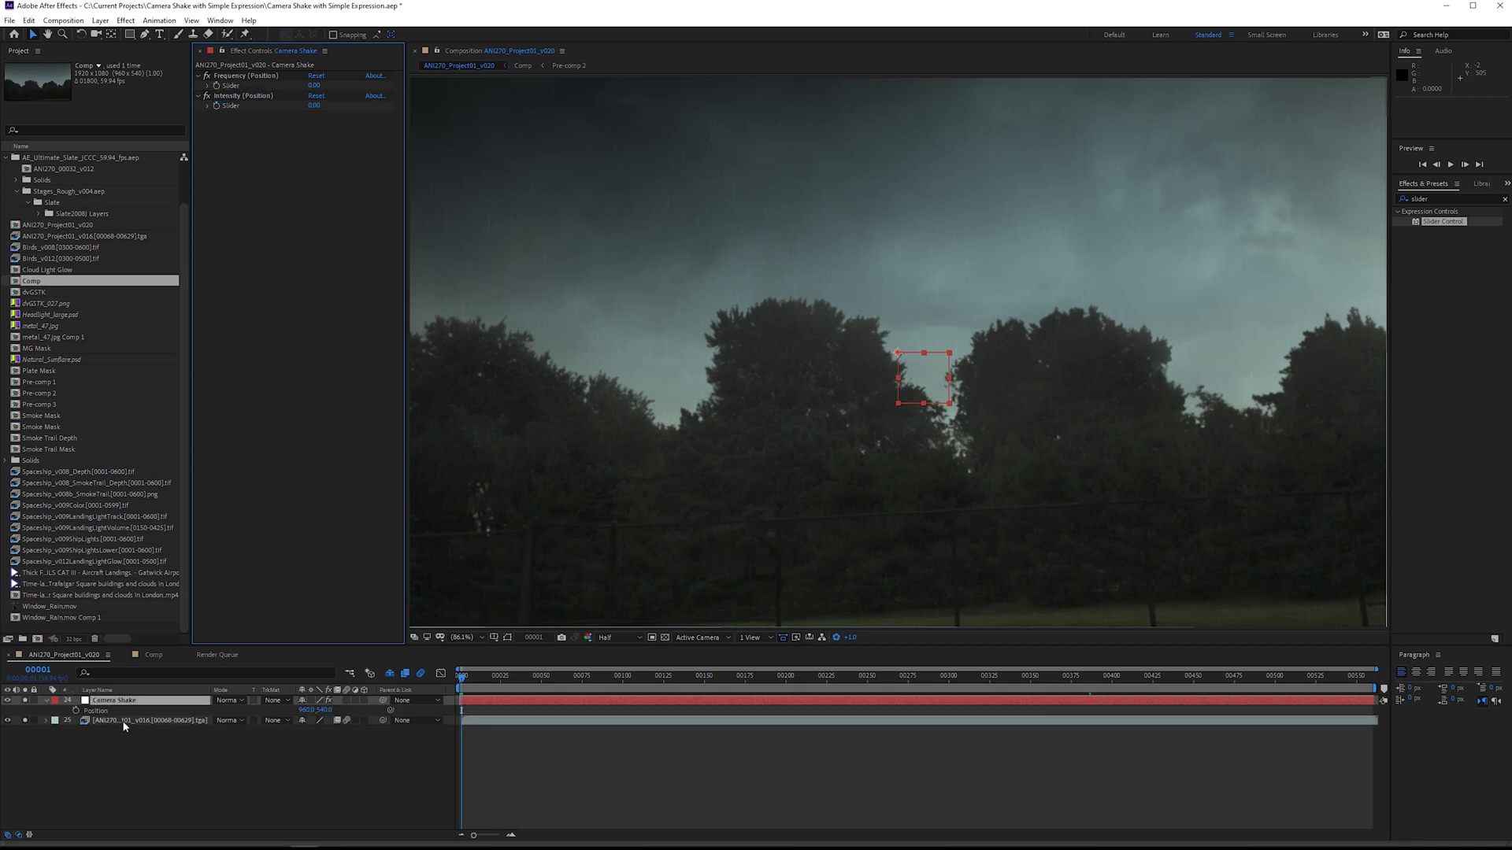
{"action": "left_click", "coordinate": [75, 711], "text": "alt"}
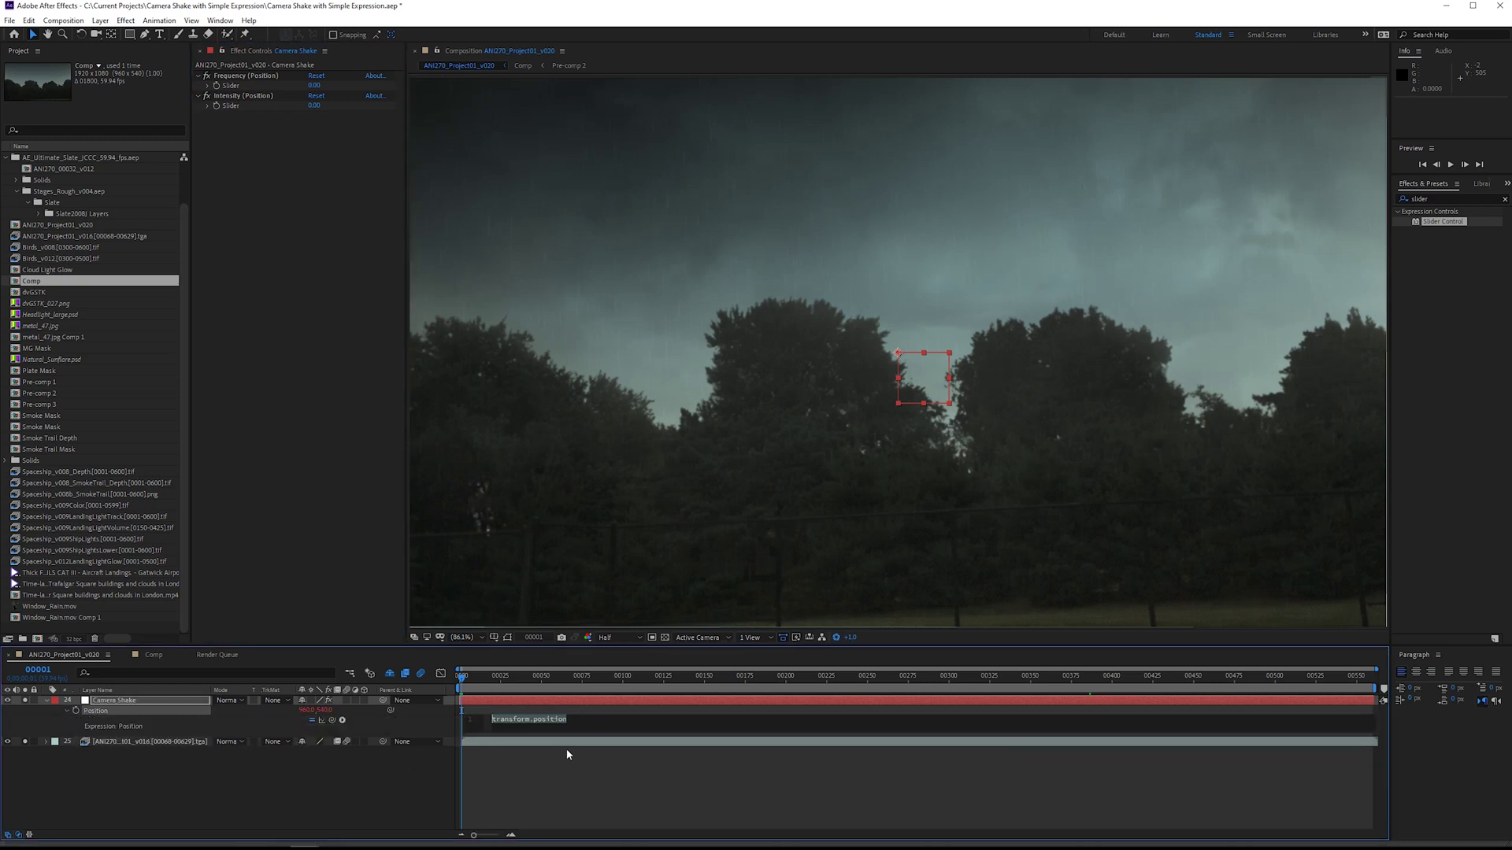
{"action": "type", "text": "wiggle("}
{"action": "left_click_drag", "start_coordinate": [333, 722], "coordinate": [236, 83]}
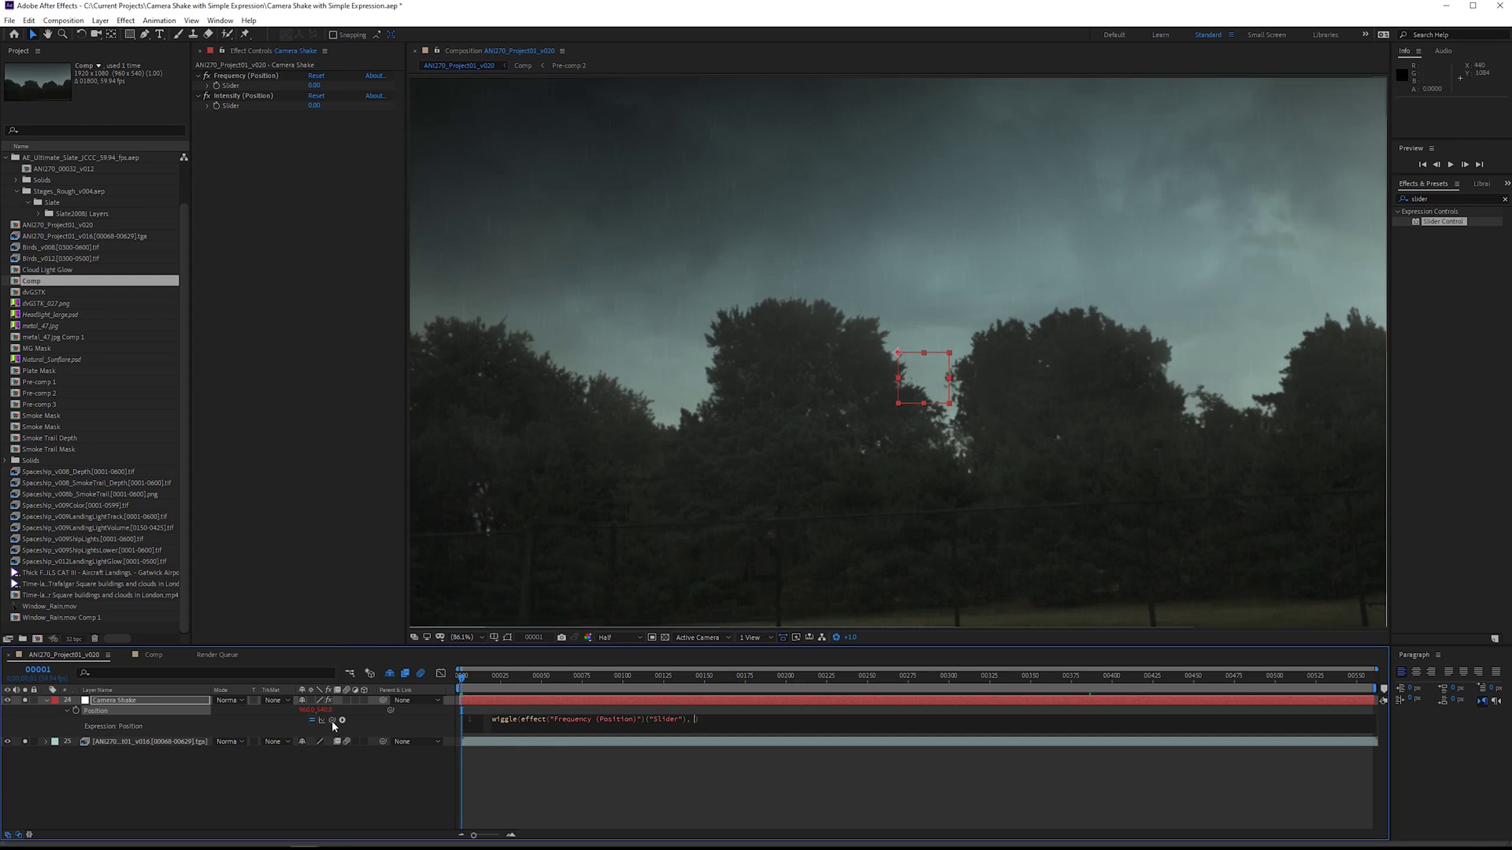
{"action": "left_click_drag", "start_coordinate": [332, 720], "coordinate": [241, 110]}
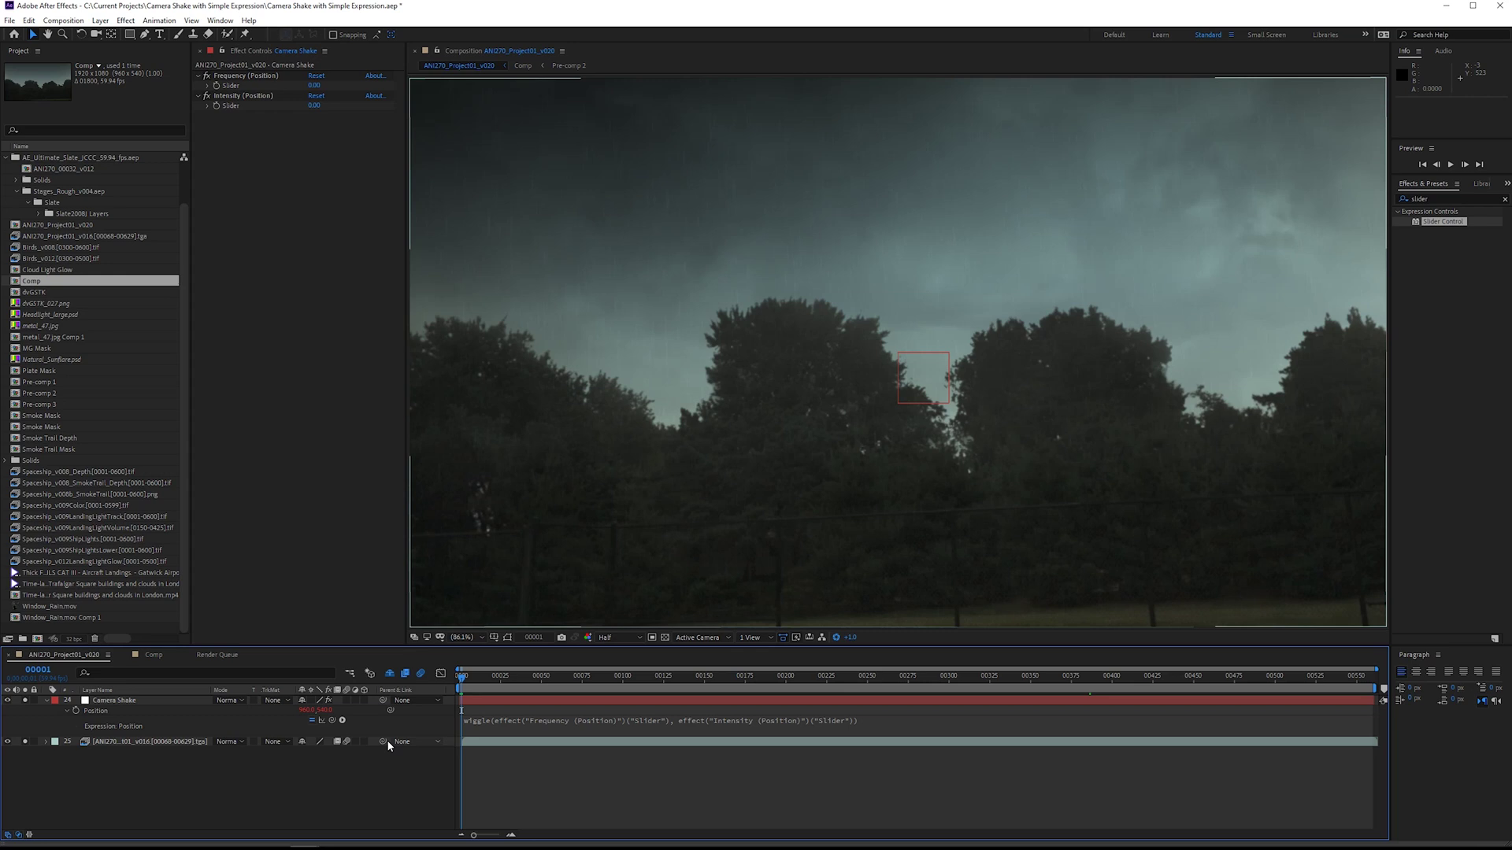
{"action": "left_click", "coordinate": [148, 744]}
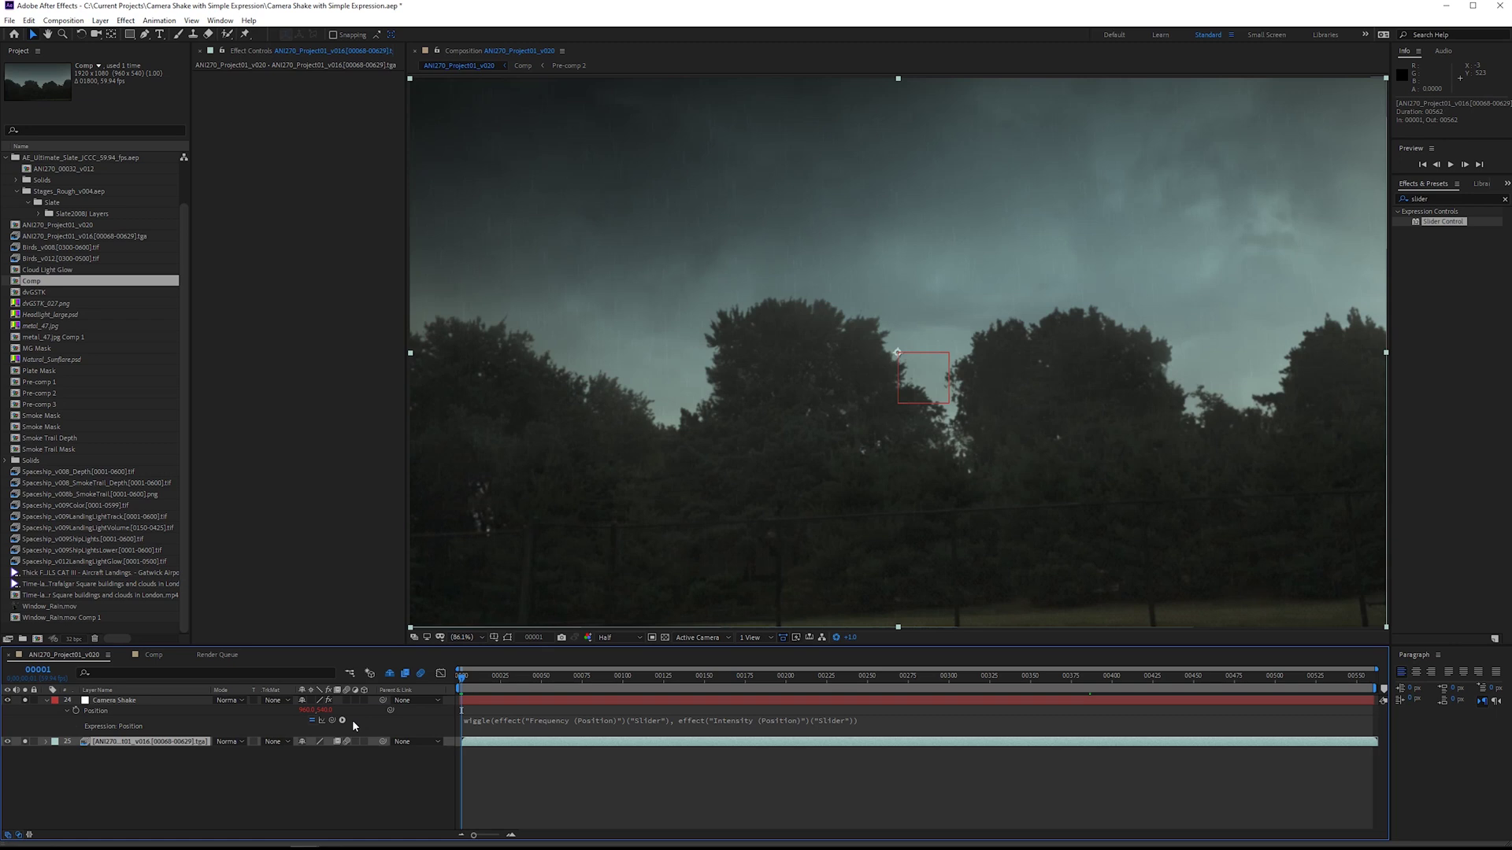
{"action": "left_click", "coordinate": [389, 673]}
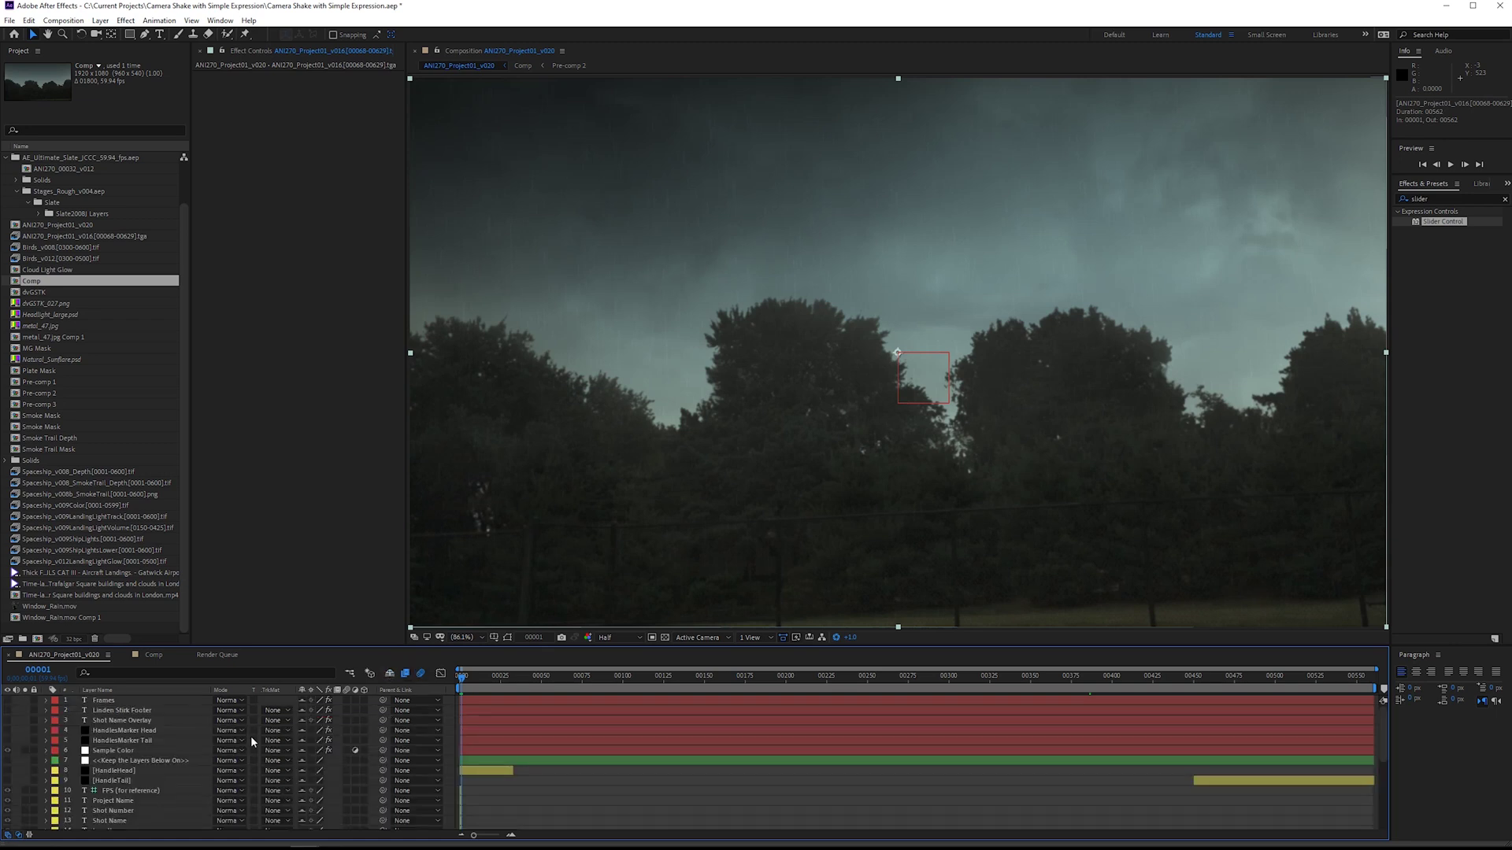
{"action": "scroll", "coordinate": [252, 742], "scroll_direction": "down", "scroll_amount": 5}
{"action": "scroll", "coordinate": [107, 807], "scroll_direction": "down", "scroll_amount": 2}
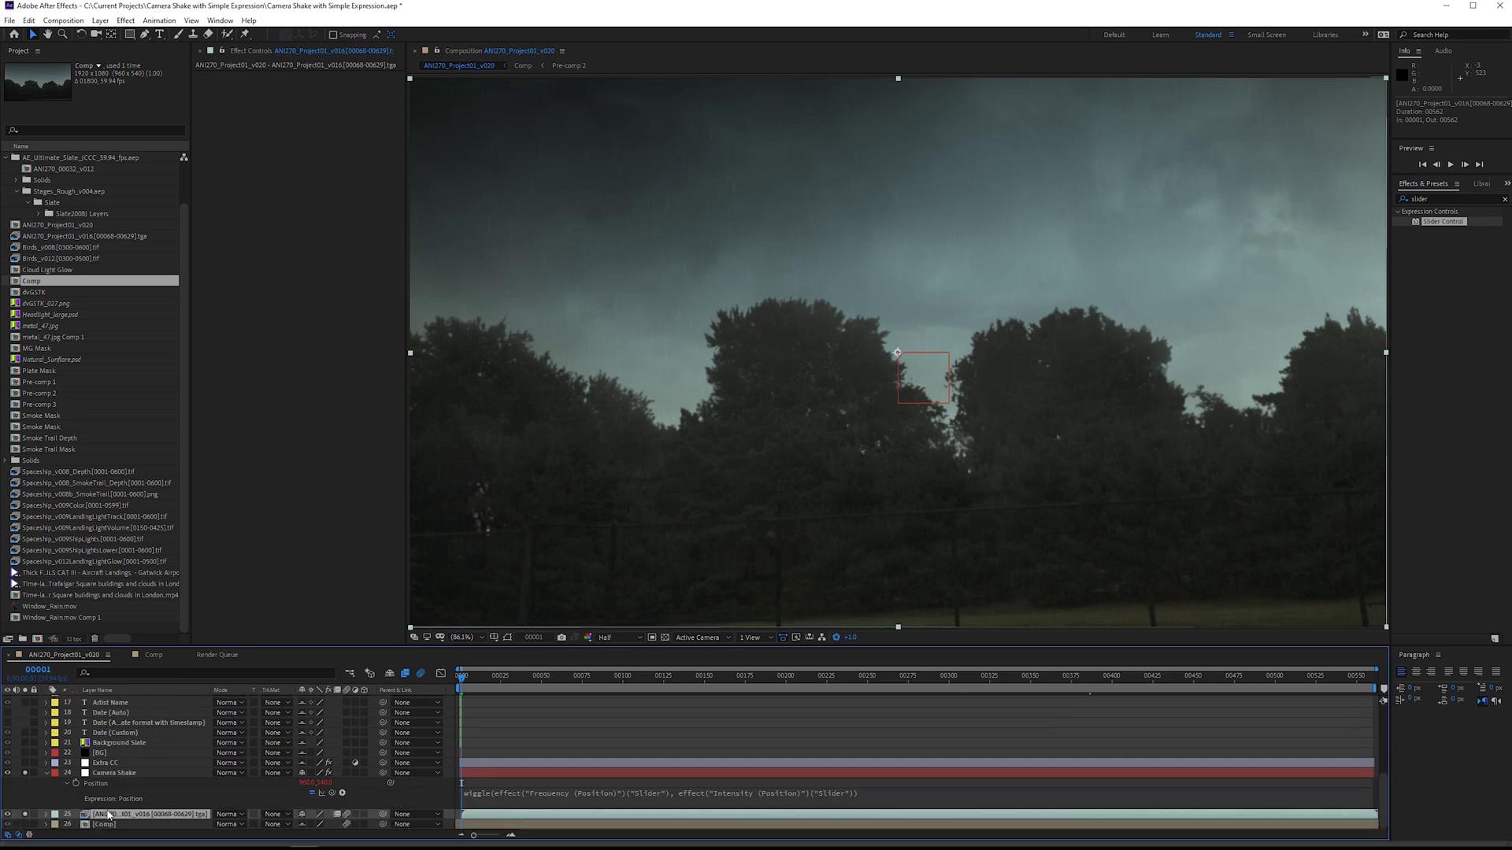
{"action": "left_click", "coordinate": [392, 674]}
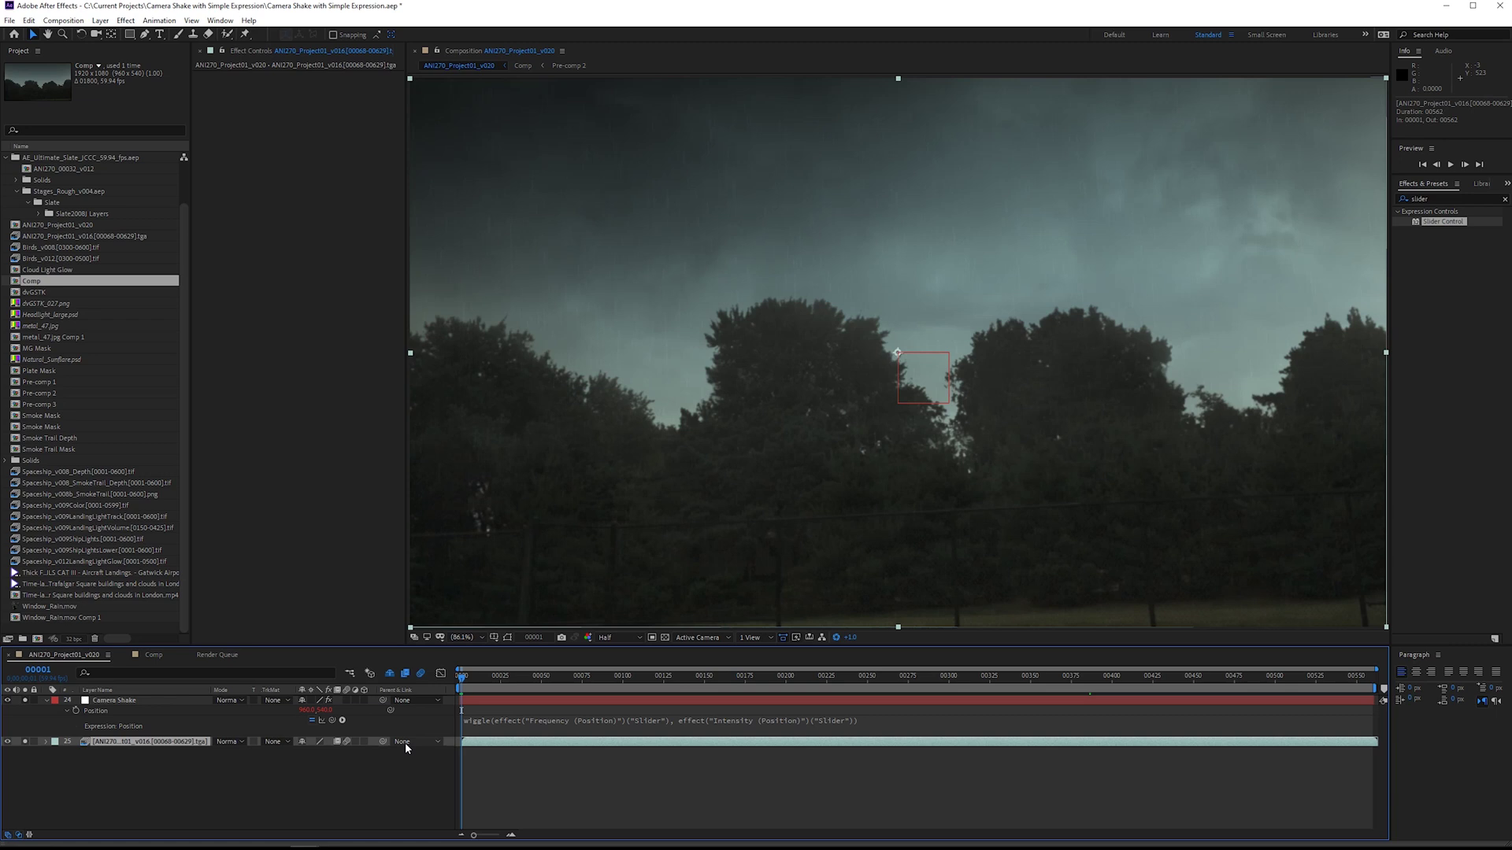
Parent the footage to Camera Shake, set Frequency (Position) 2 and Intensity (Position) 10, then preview.
{"action": "left_click_drag", "start_coordinate": [383, 742], "coordinate": [151, 711]}
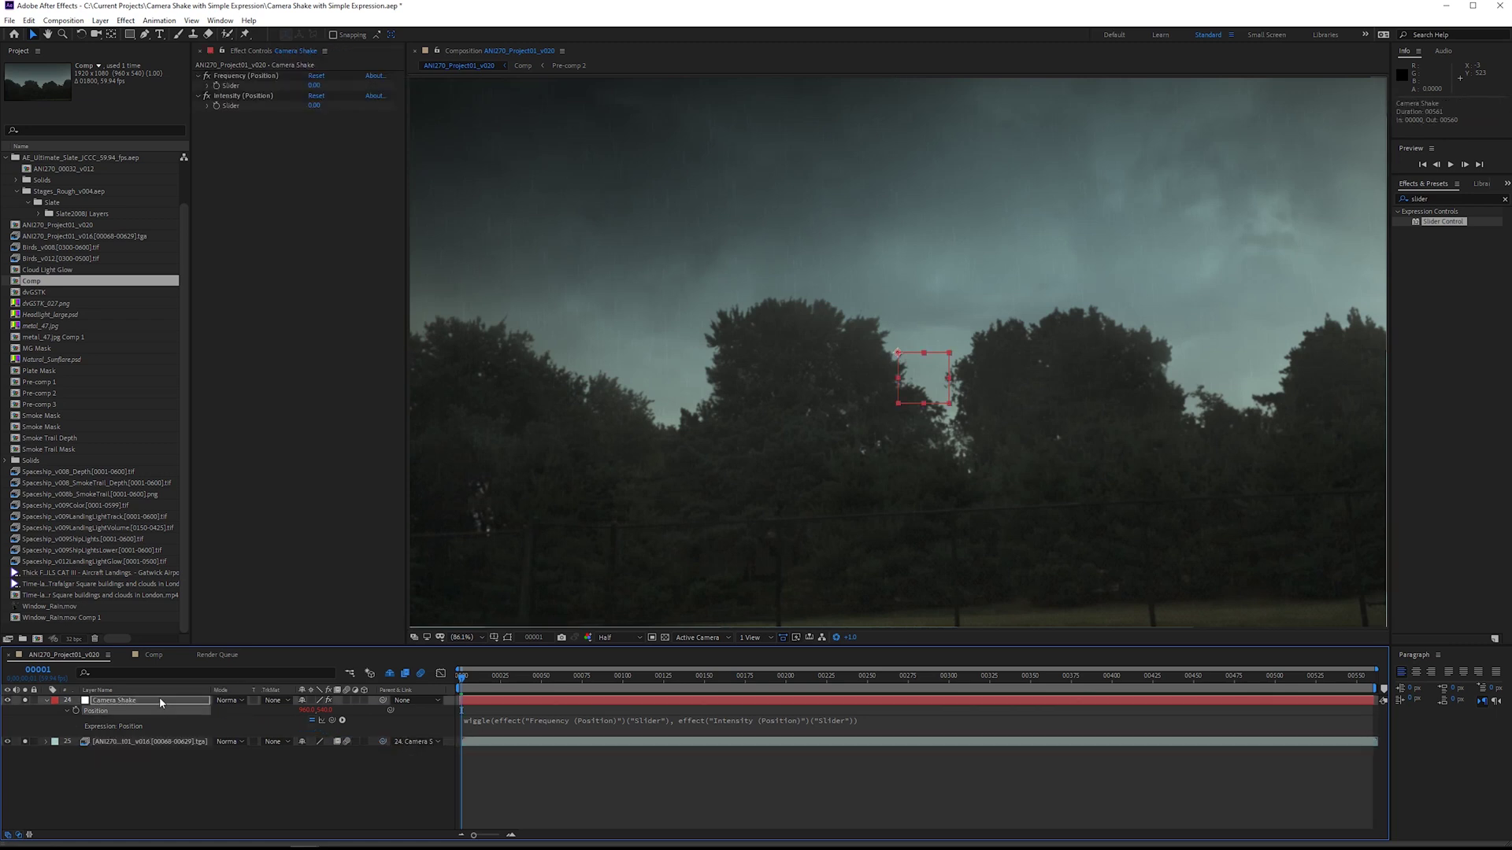
{"action": "left_click", "coordinate": [159, 698]}
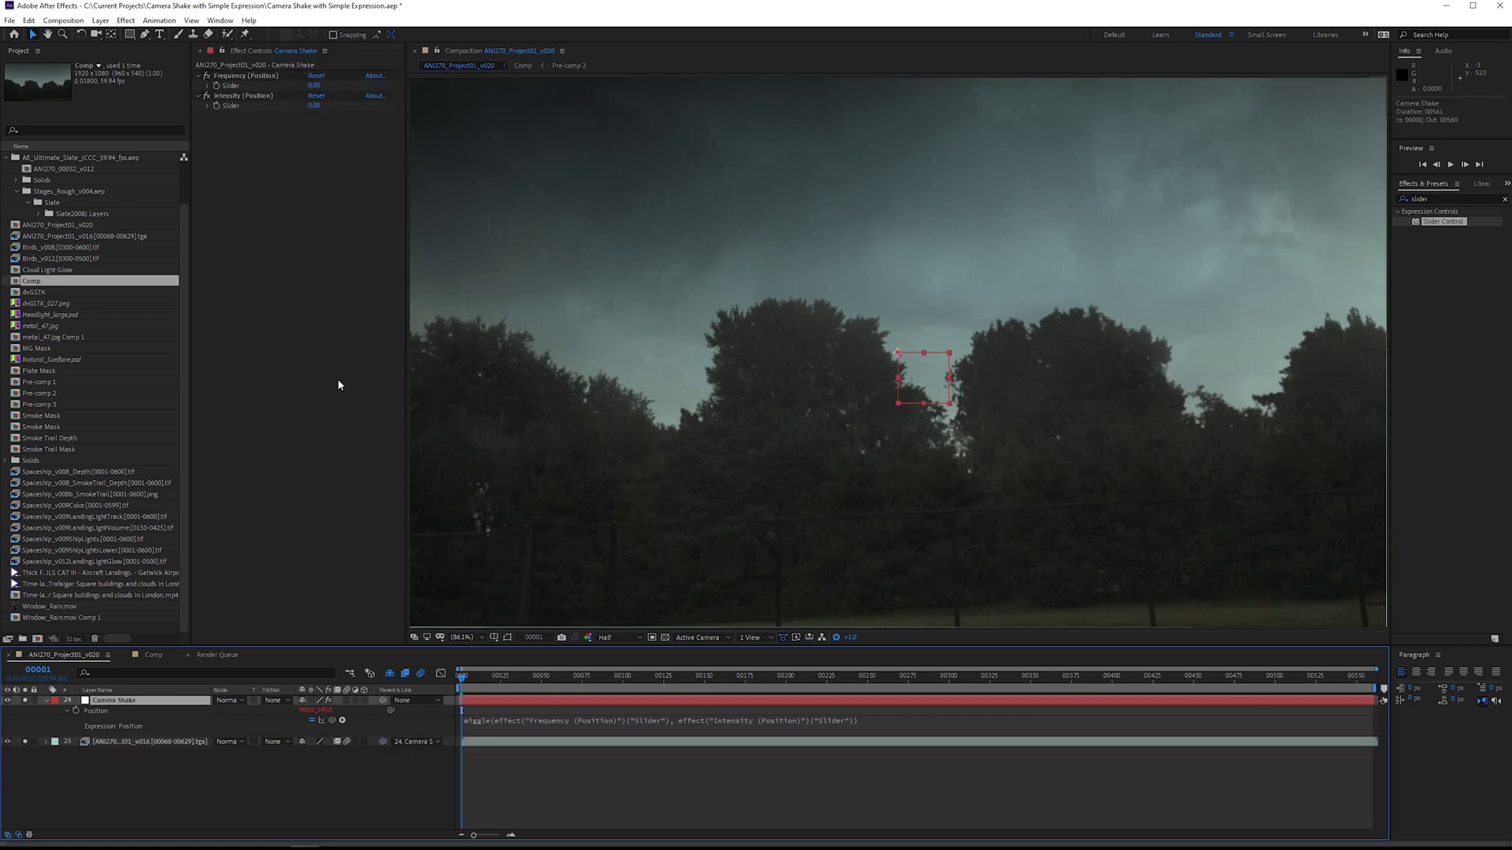
{"action": "left_click", "coordinate": [314, 85]}
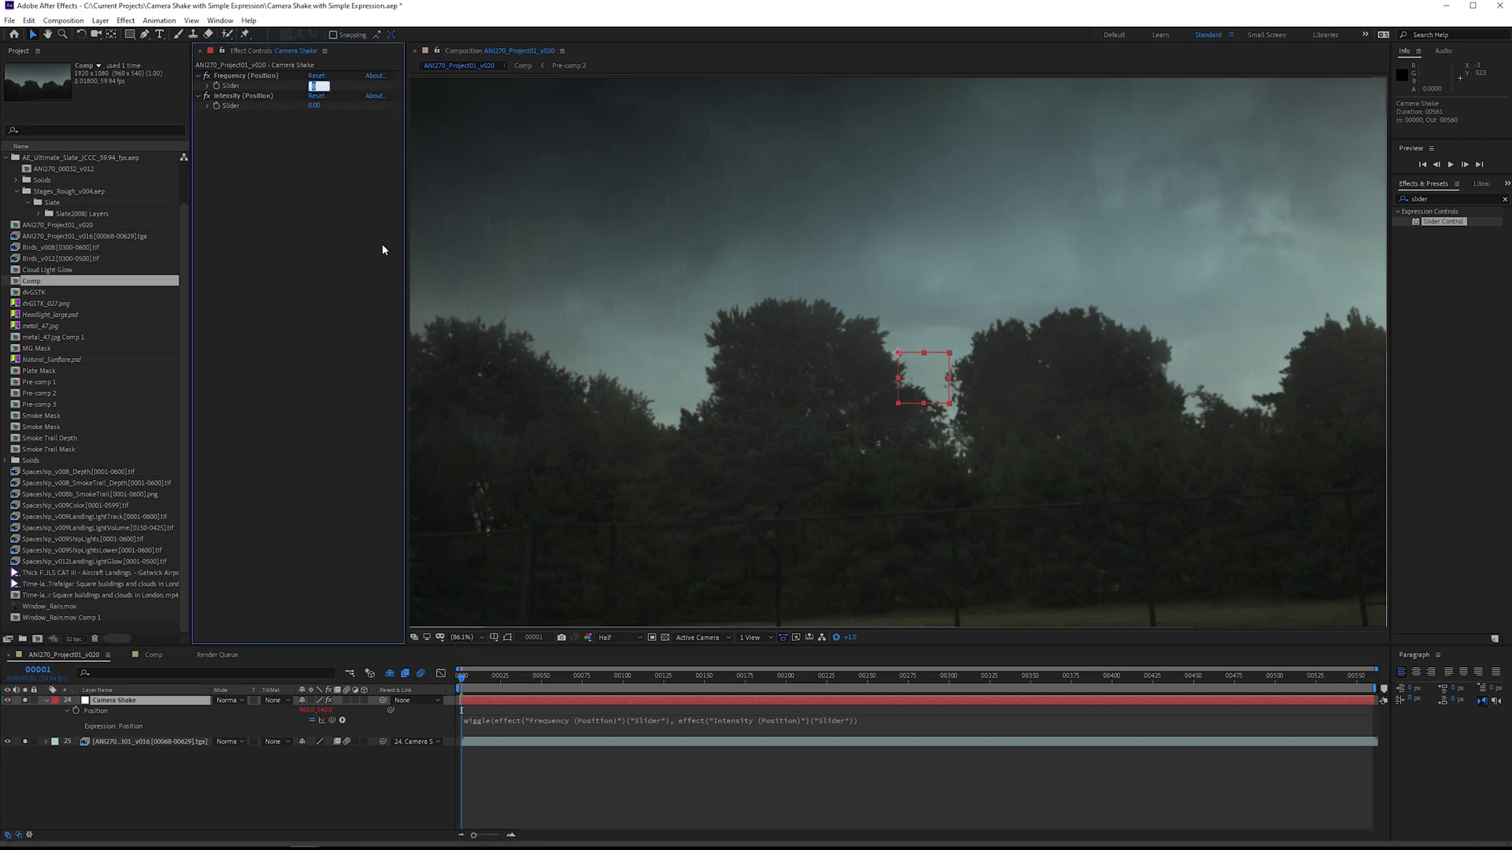
{"action": "key", "text": "Return"}
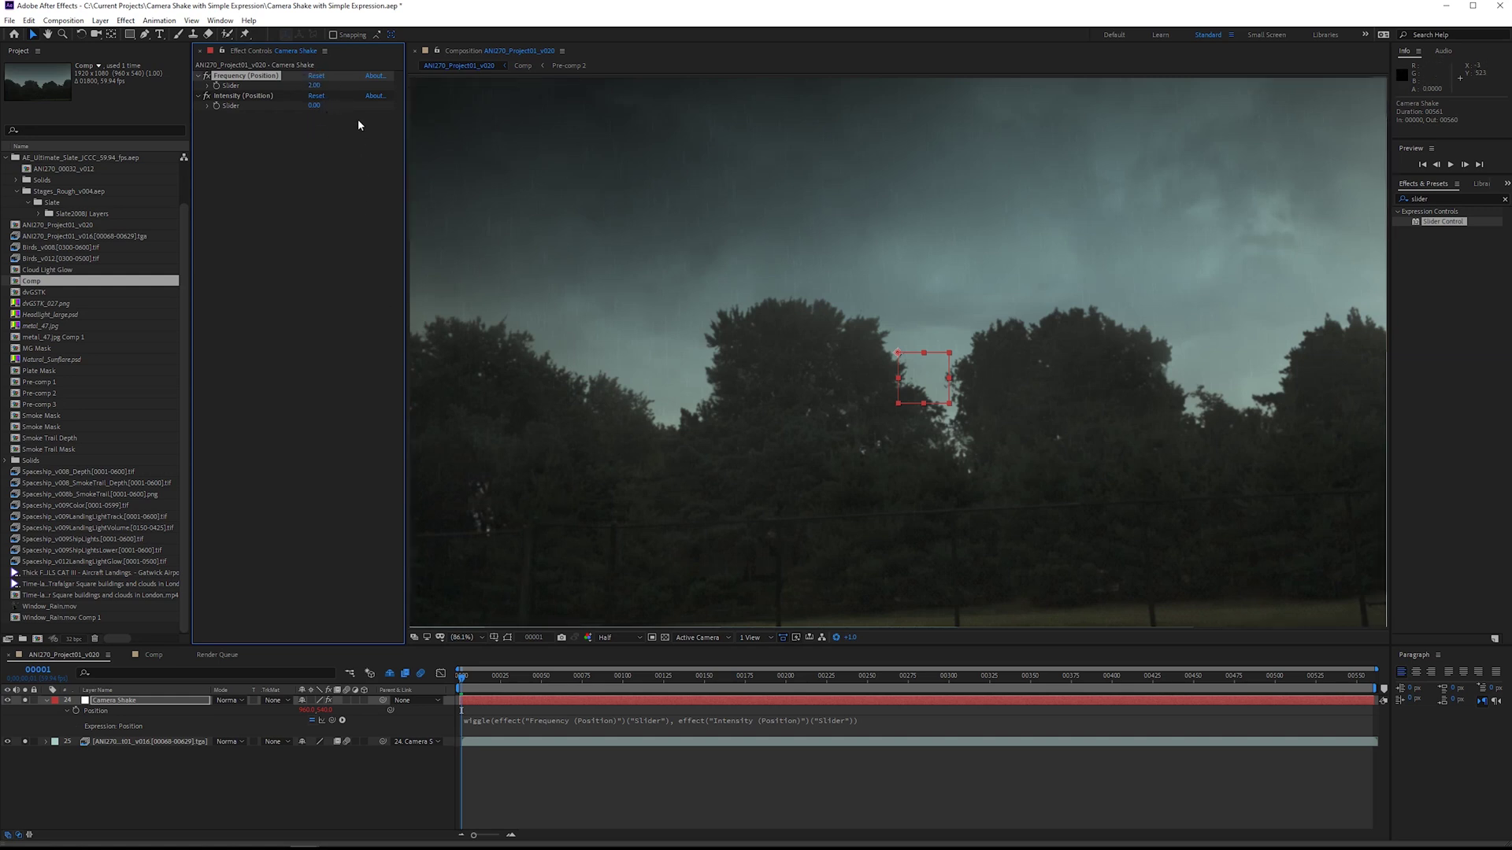
{"action": "left_click", "coordinate": [314, 105]}
{"action": "type", "text": "10"}
{"action": "key", "text": "Return"}
{"action": "key", "text": "space"}
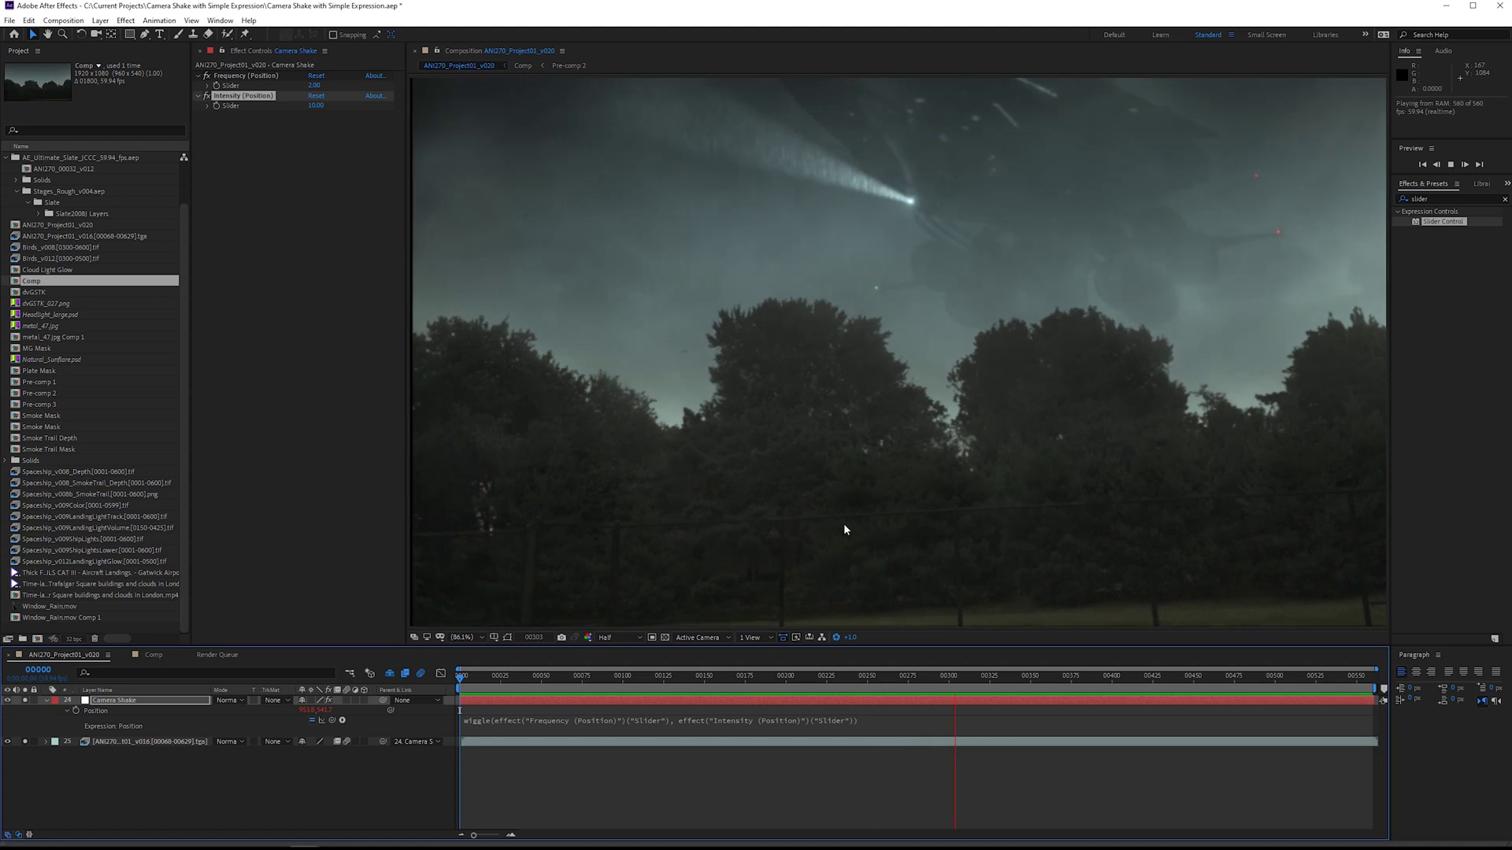
{"action": "left_click_drag", "start_coordinate": [975, 678], "coordinate": [494, 682]}
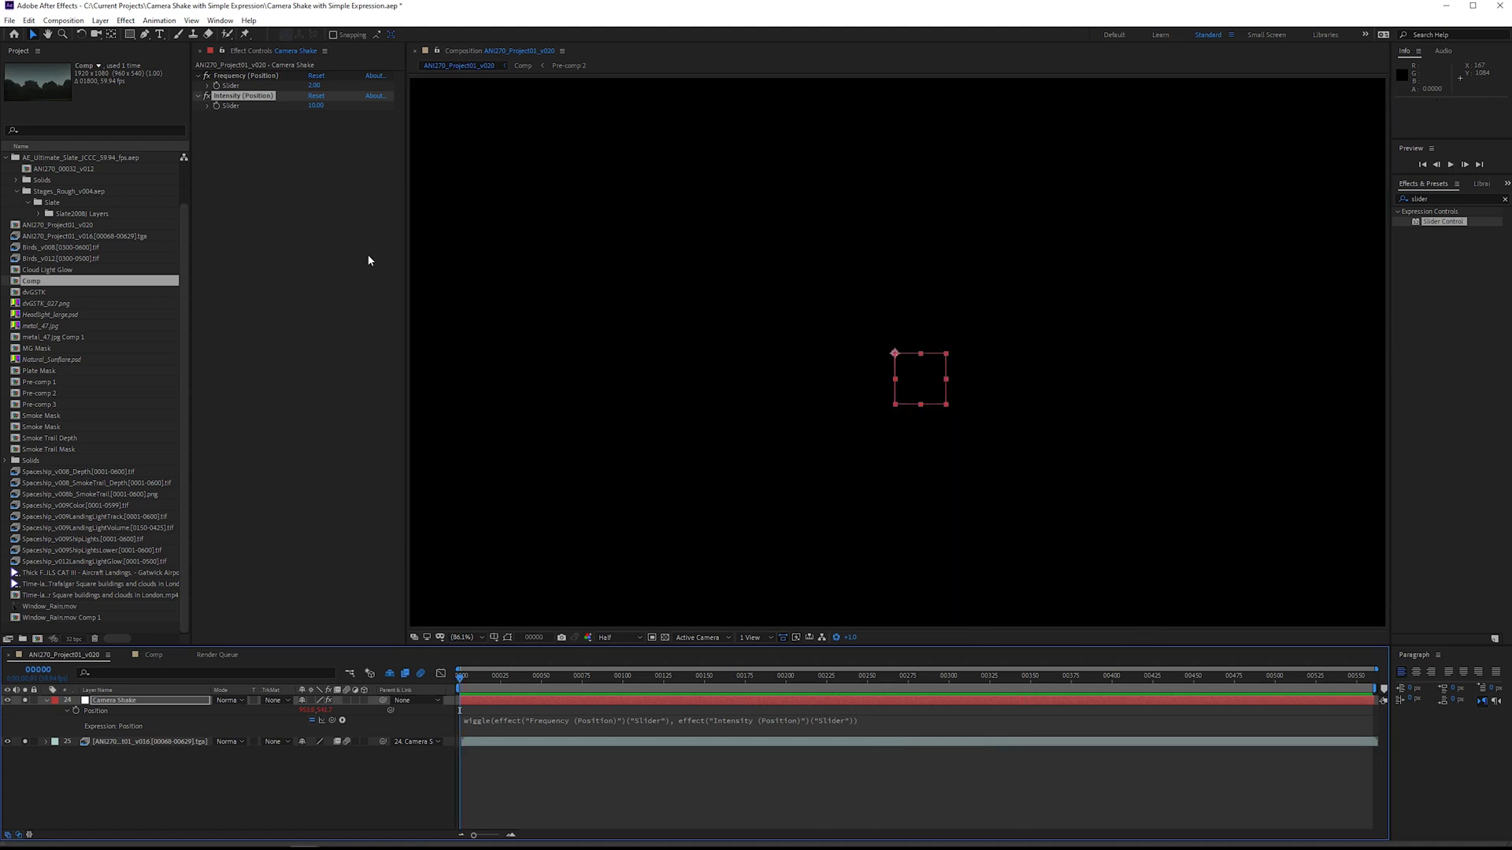
Adjust the shake sliders, previewing from a later frame and entering a slider value of 20.
{"action": "mouse_move", "coordinate": [321, 104]}
{"action": "left_mouse_down"}
{"action": "mouse_move", "coordinate": [299, 105]}
{"action": "mouse_move", "coordinate": [300, 85]}
{"action": "left_mouse_up"}
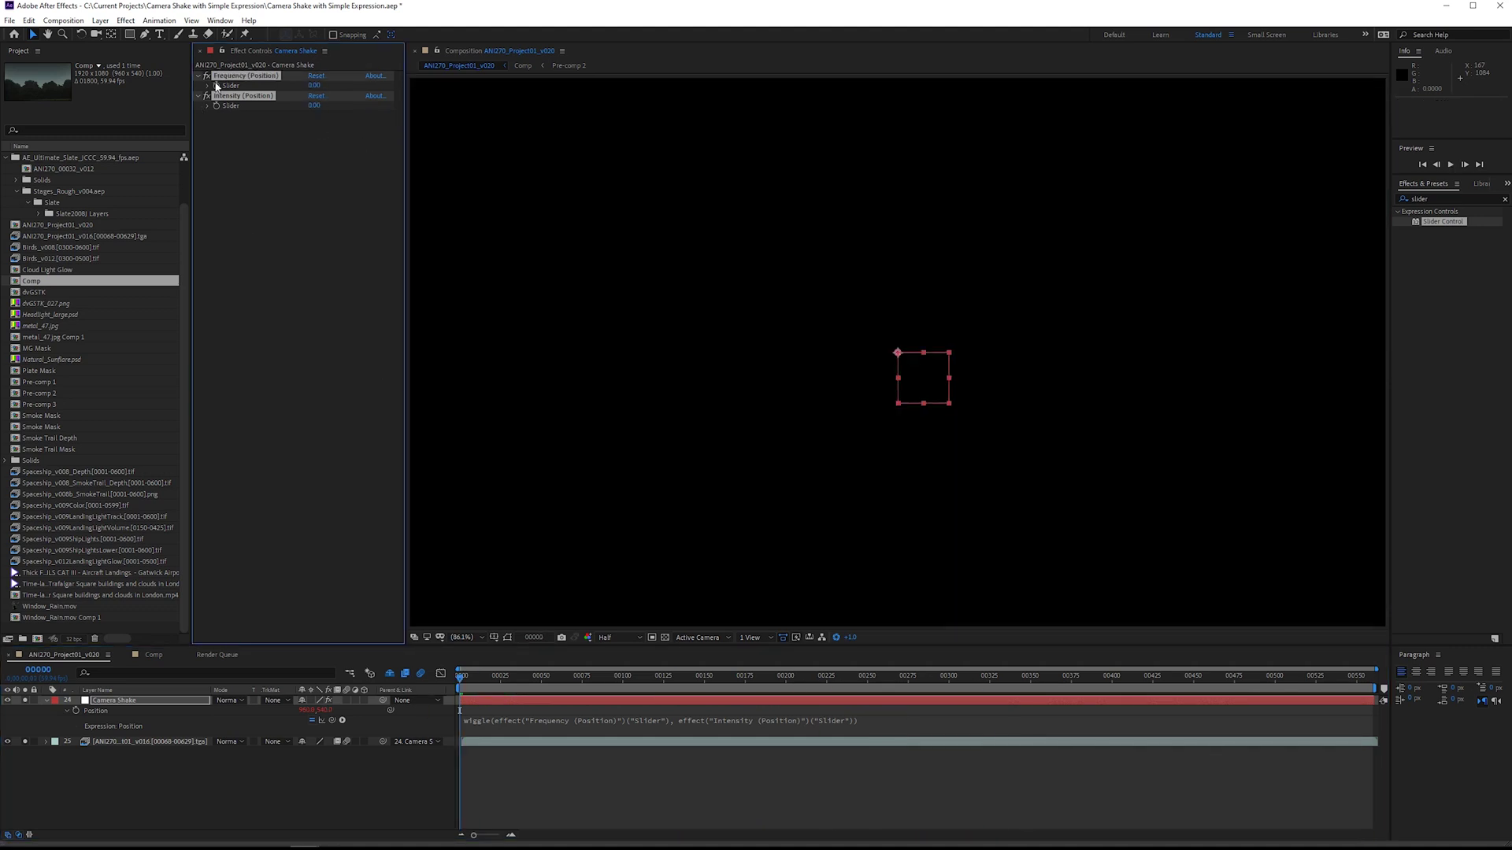
{"action": "left_click", "coordinate": [225, 96]}
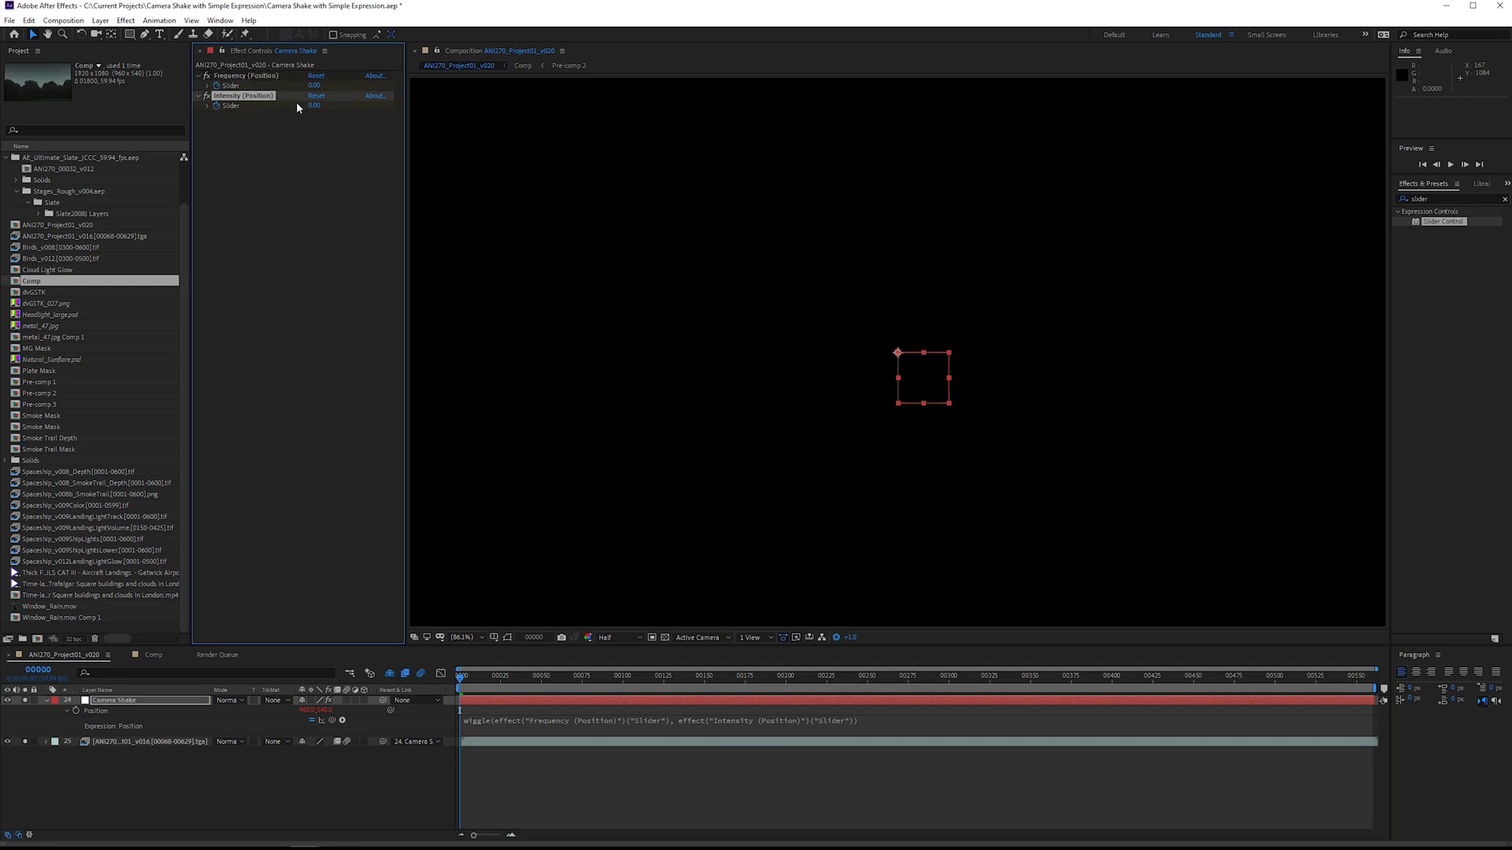
{"action": "left_click", "coordinate": [792, 687]}
{"action": "key", "text": "space"}
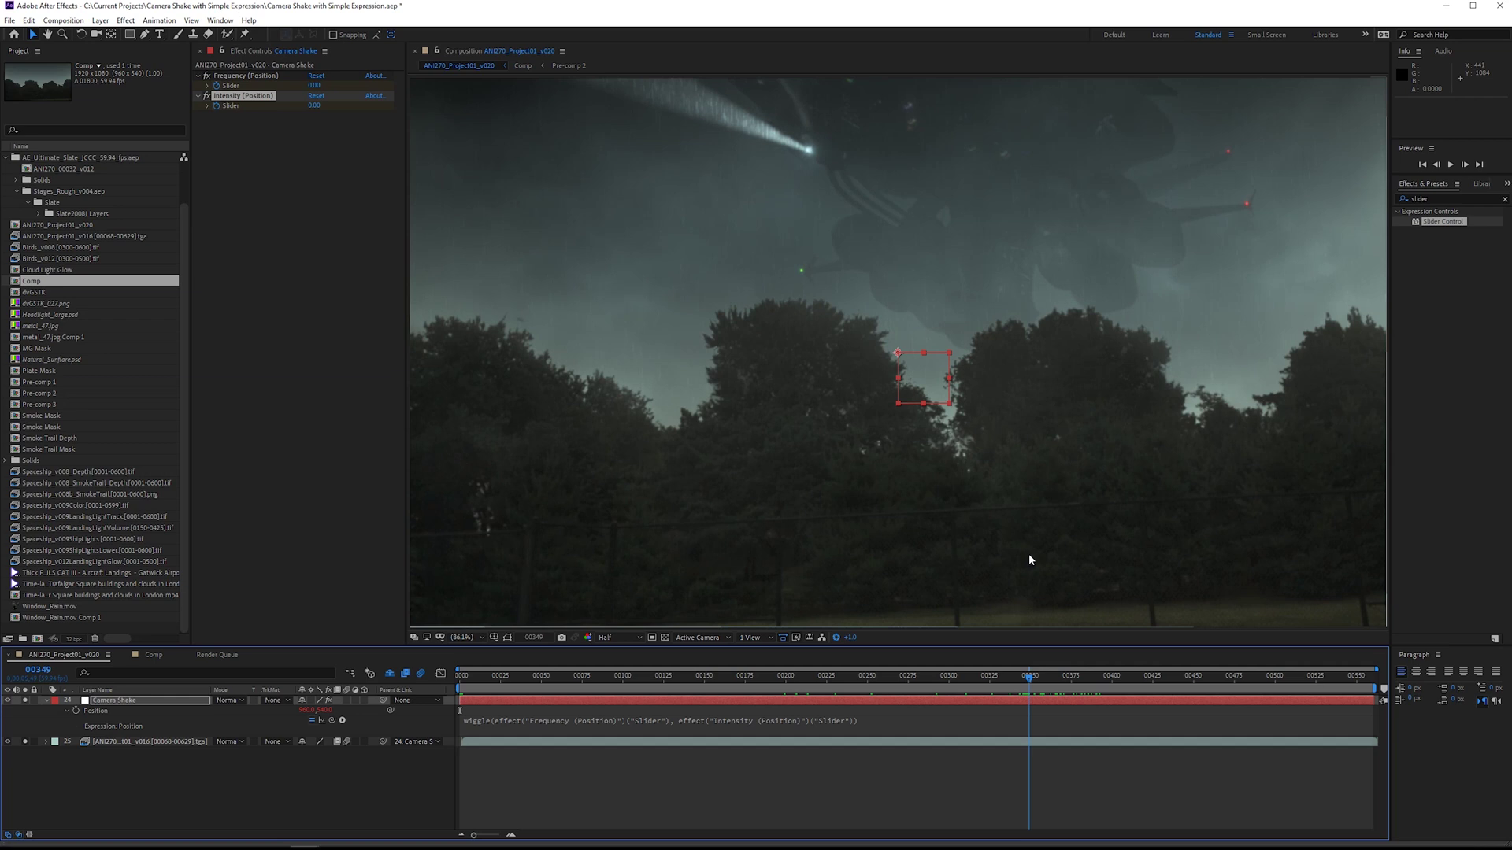
{"action": "left_click", "coordinate": [284, 257]}
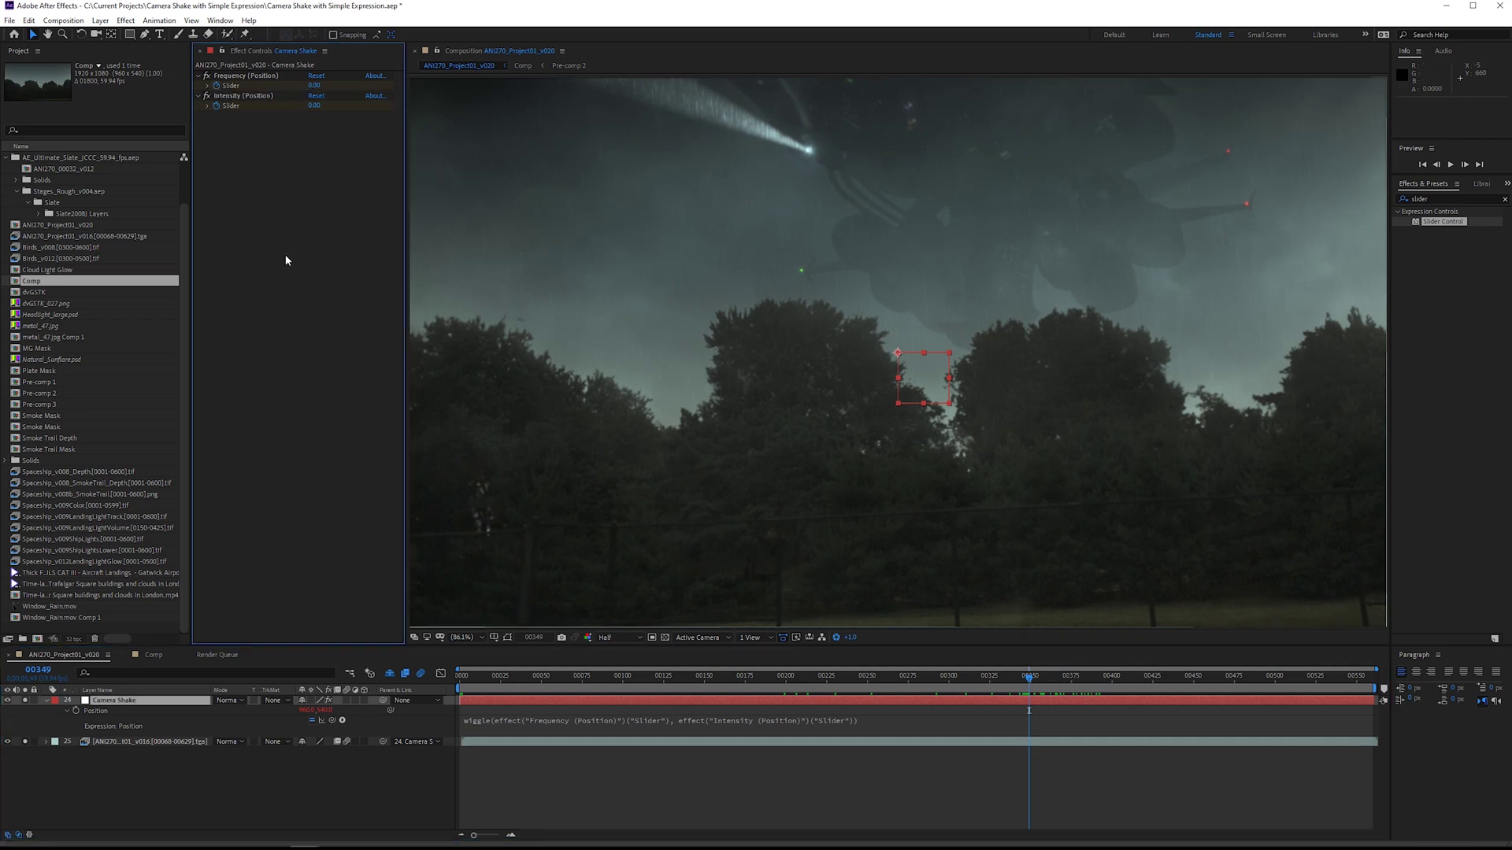
{"action": "left_click", "coordinate": [314, 86]}
{"action": "type", "text": "20"}
{"action": "key", "text": "Return"}
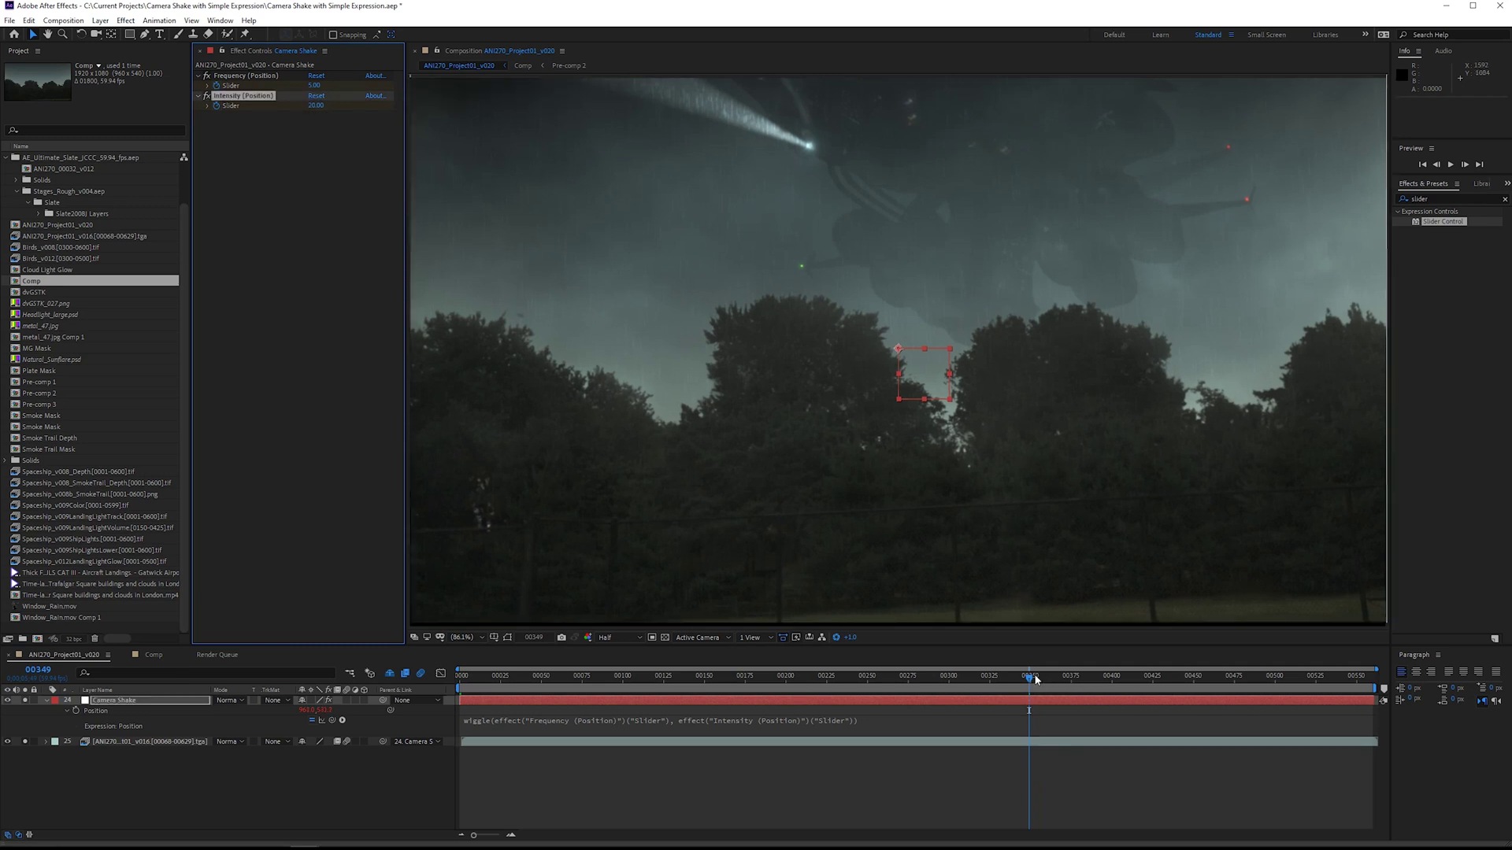
At the last frame, set Intensity (Position) and Frequency (Position) both to 0.
{"action": "left_click_drag", "start_coordinate": [1034, 678], "coordinate": [1377, 680]}
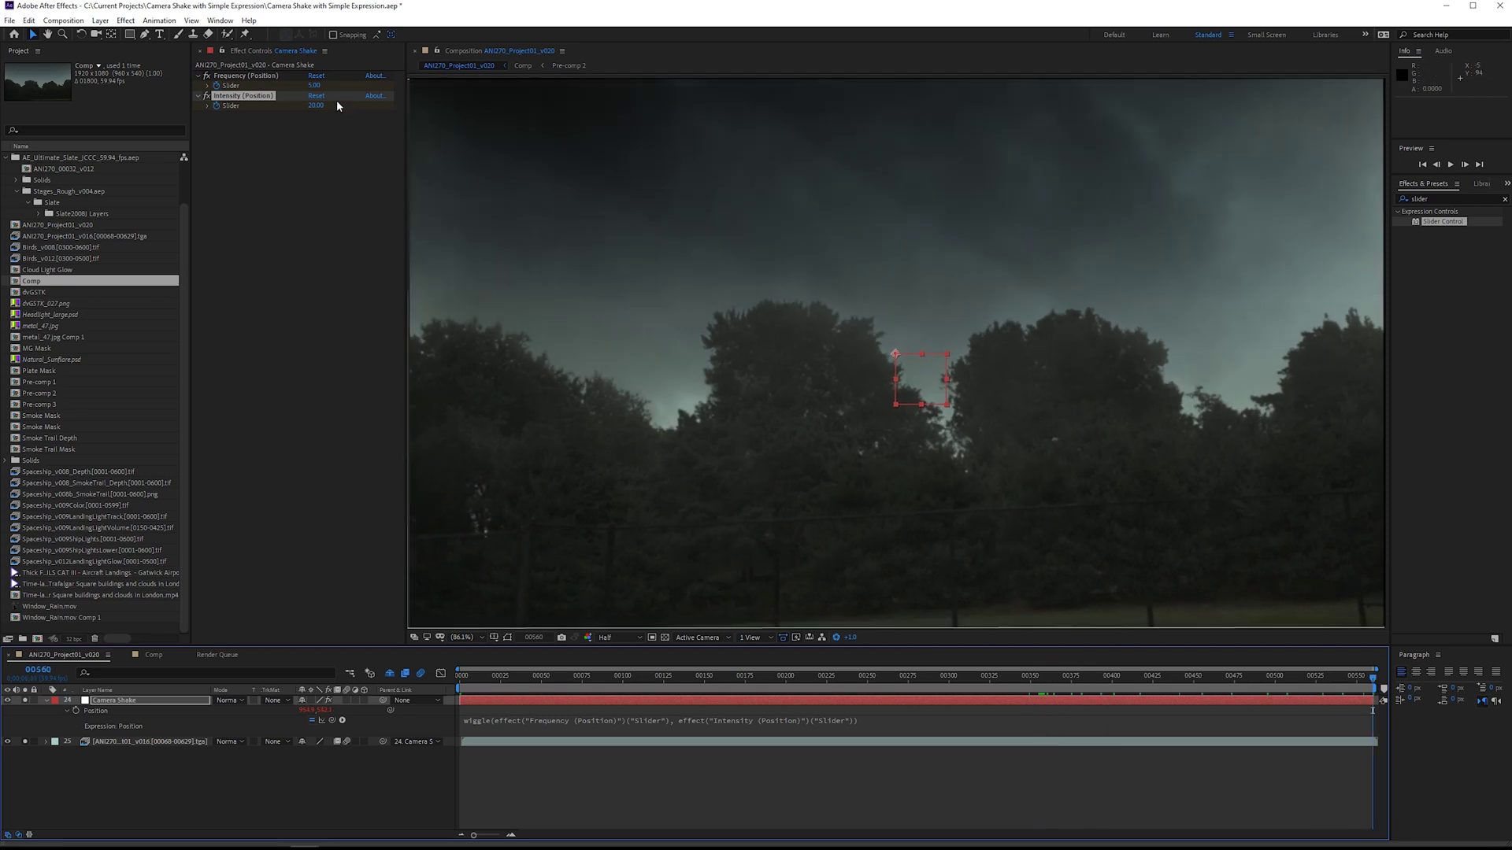
{"action": "left_click", "coordinate": [315, 104]}
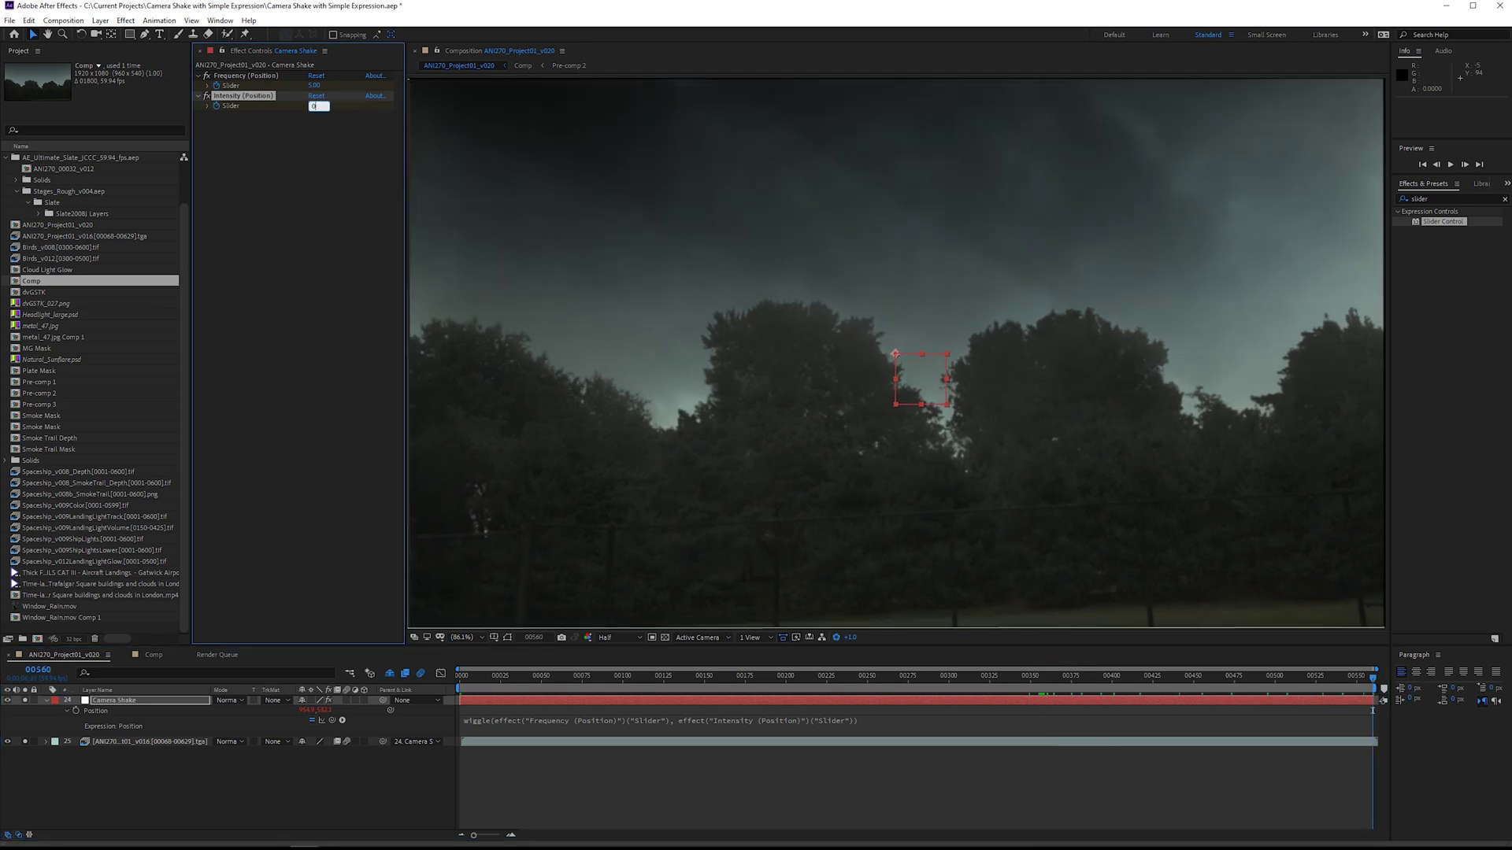
{"action": "type", "text": "0"}
{"action": "key", "text": "Return"}
{"action": "left_click", "coordinate": [311, 85]}
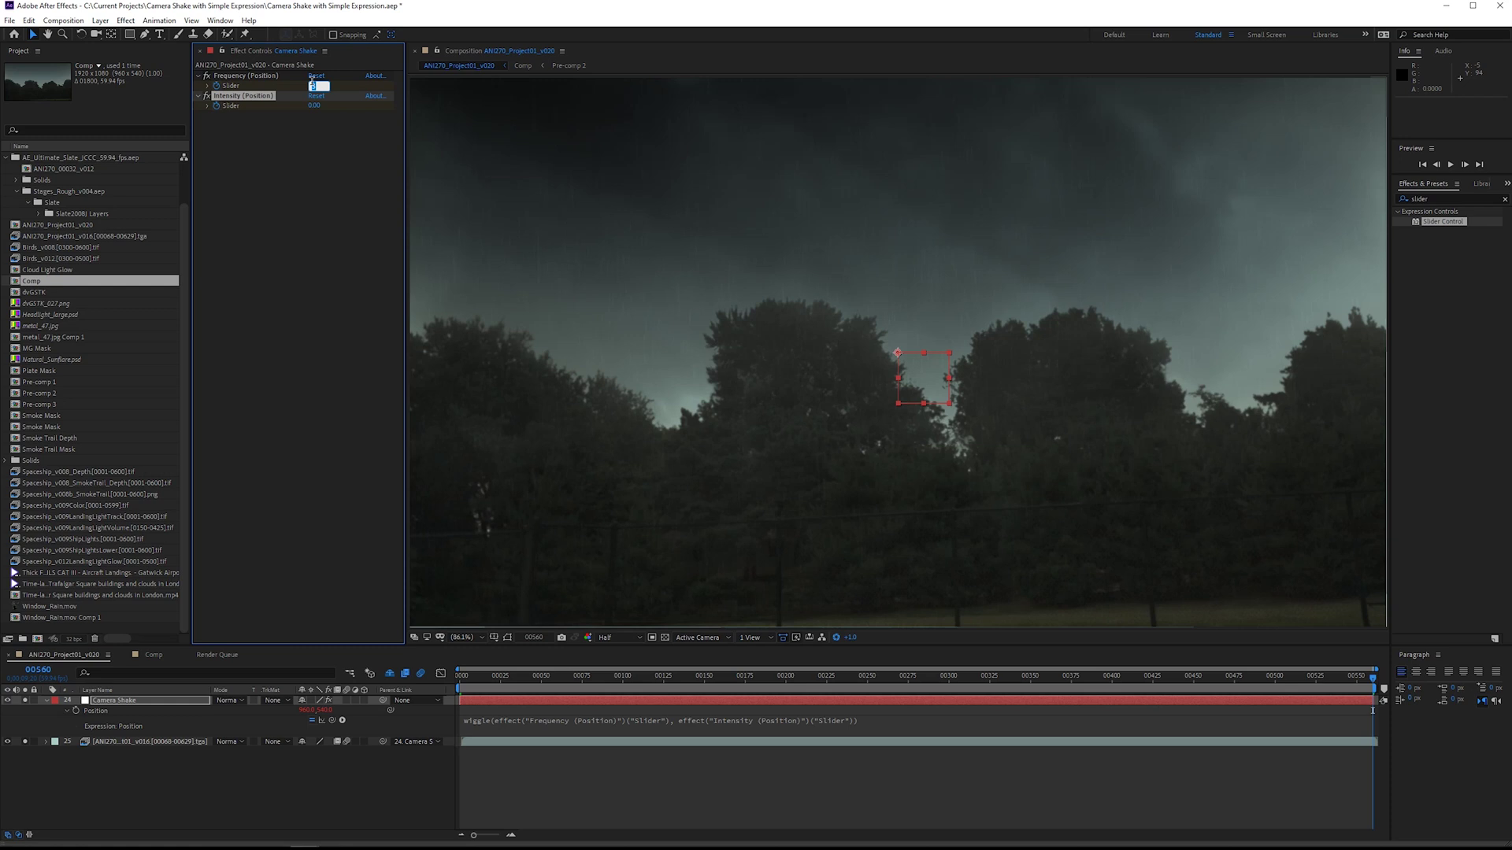
{"action": "key", "text": "Return"}
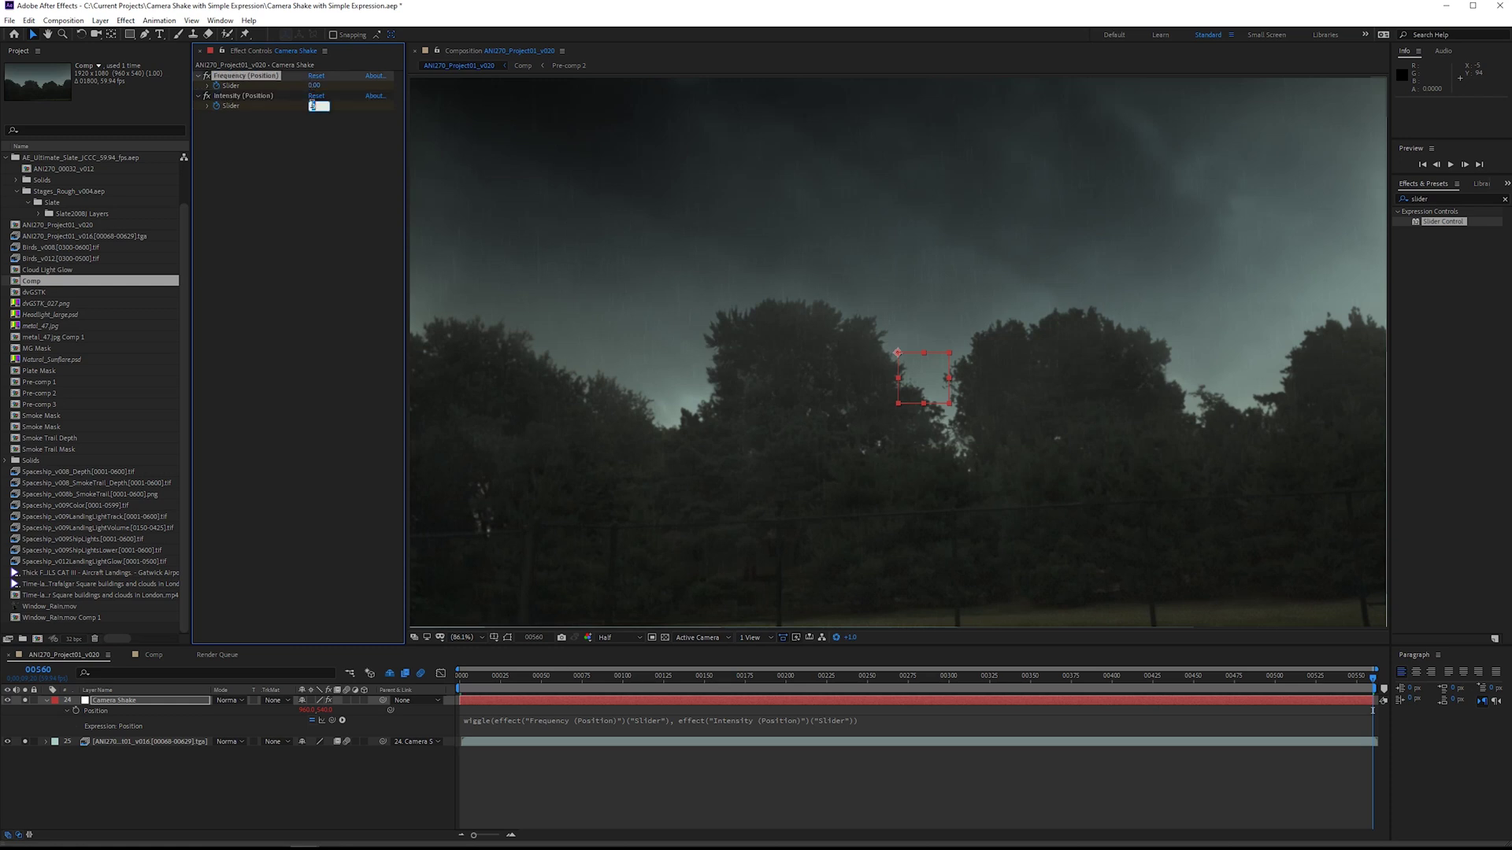
{"action": "left_click", "coordinate": [314, 97]}
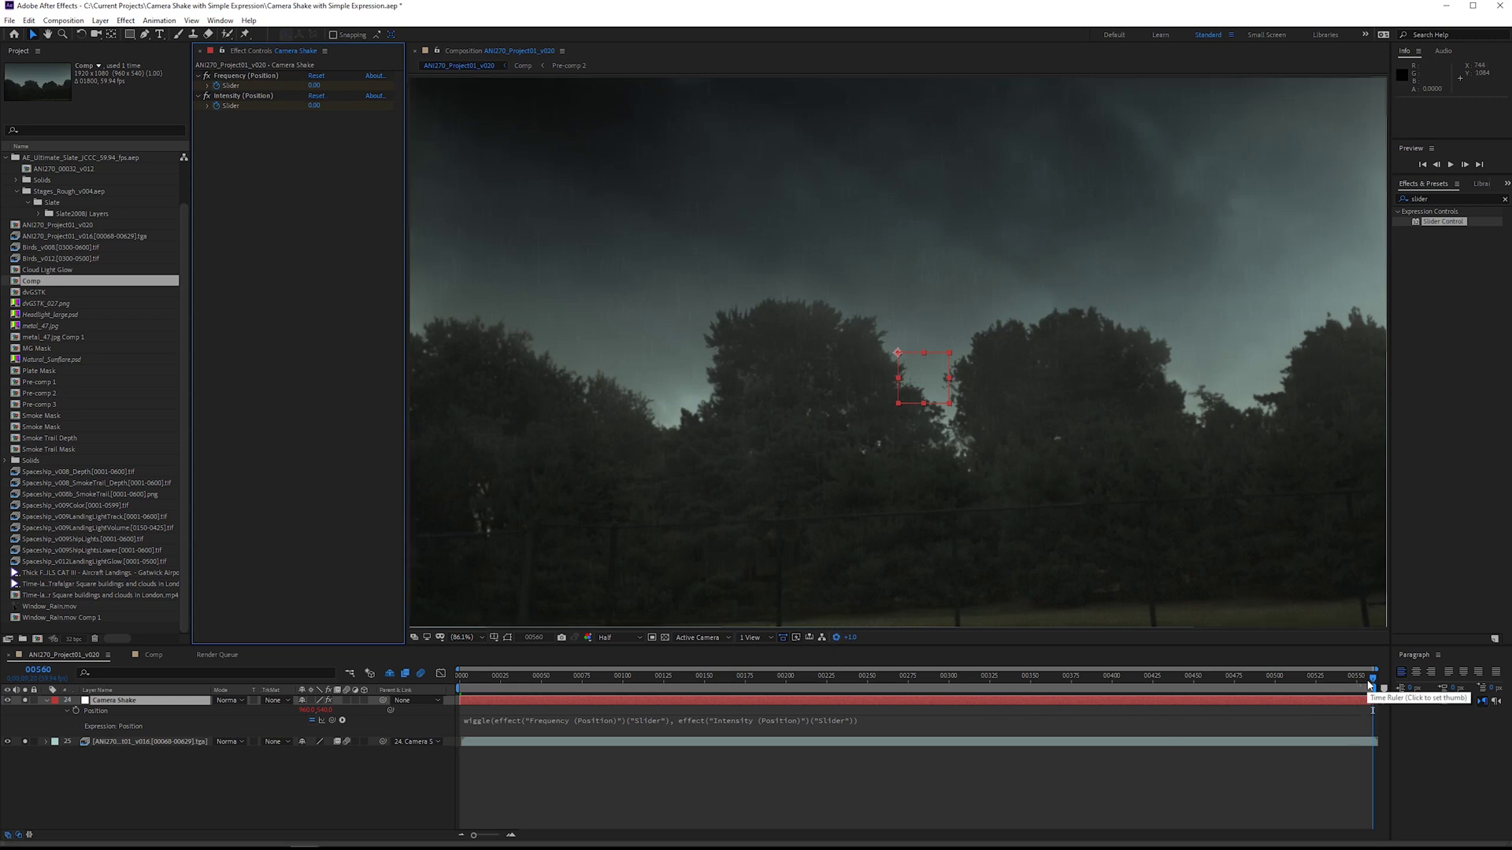
Preview and scrub the shot, zooming the viewer to see where the shake exposes frame edges.
{"action": "key", "text": "space"}
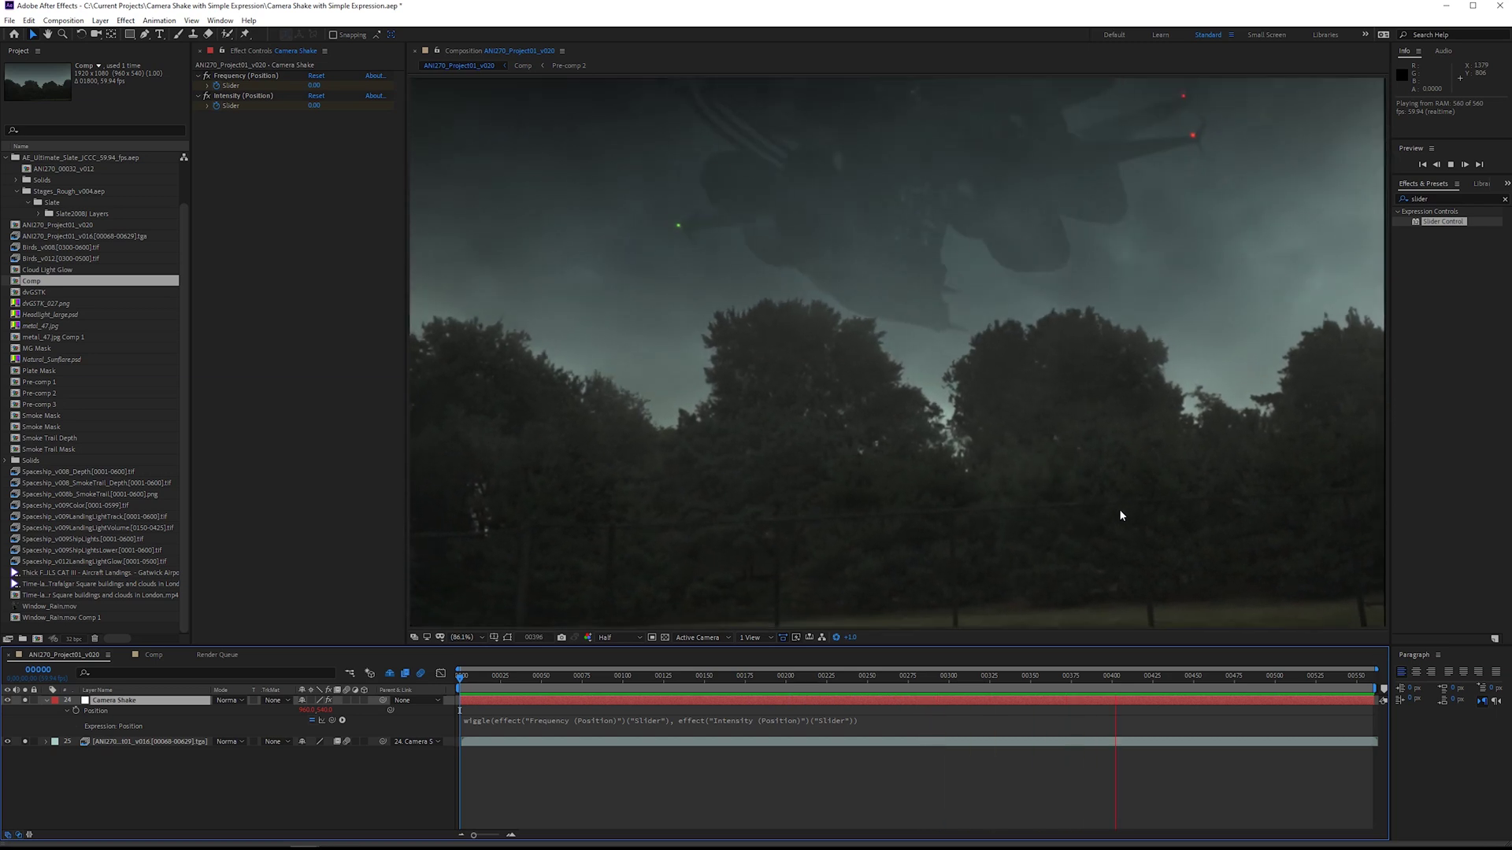
{"action": "key", "text": "space"}
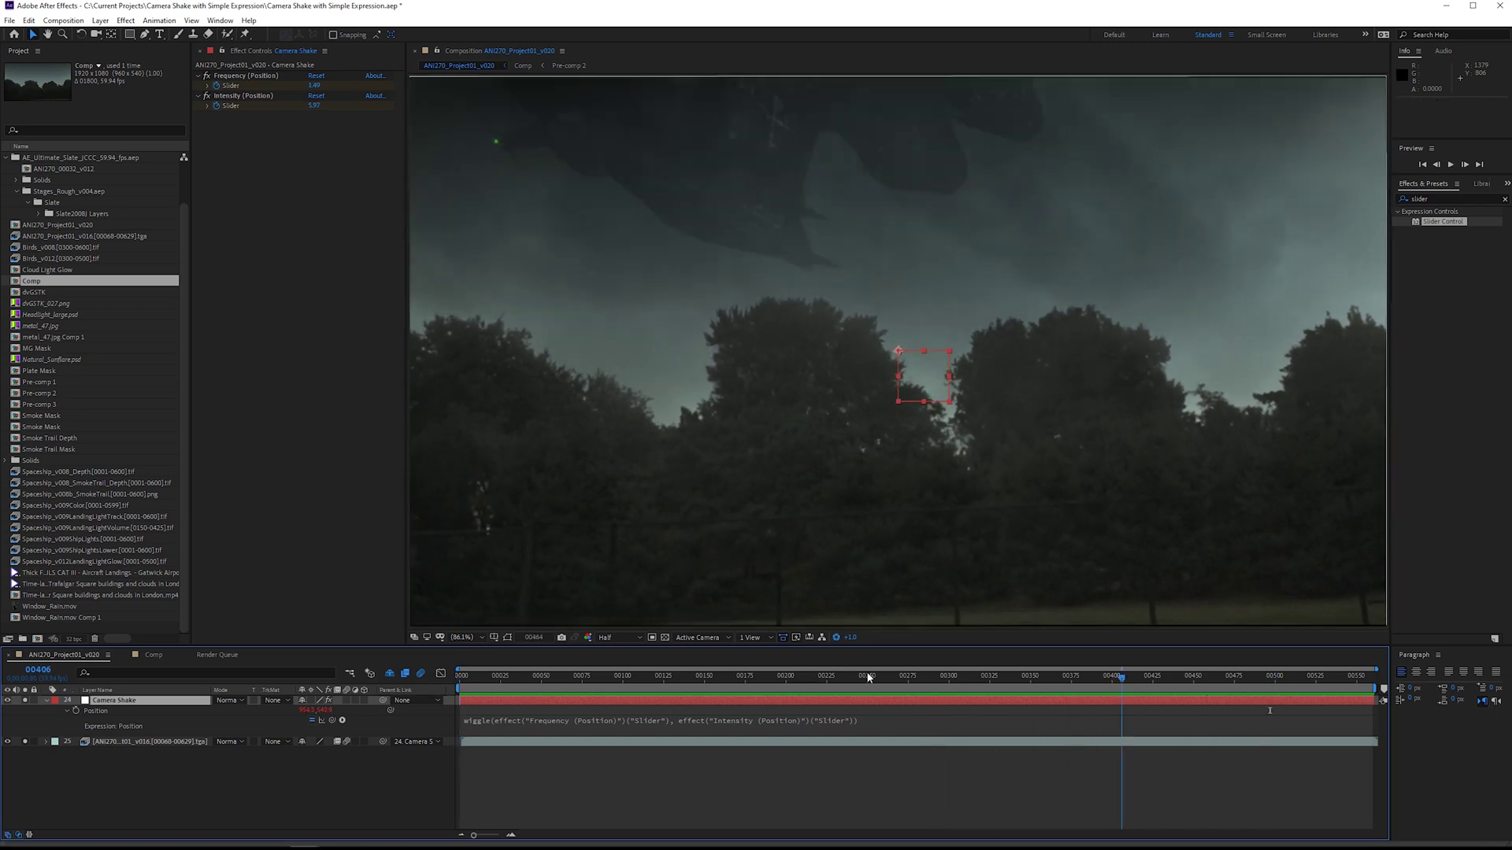
{"action": "left_click_drag", "start_coordinate": [868, 677], "coordinate": [967, 697]}
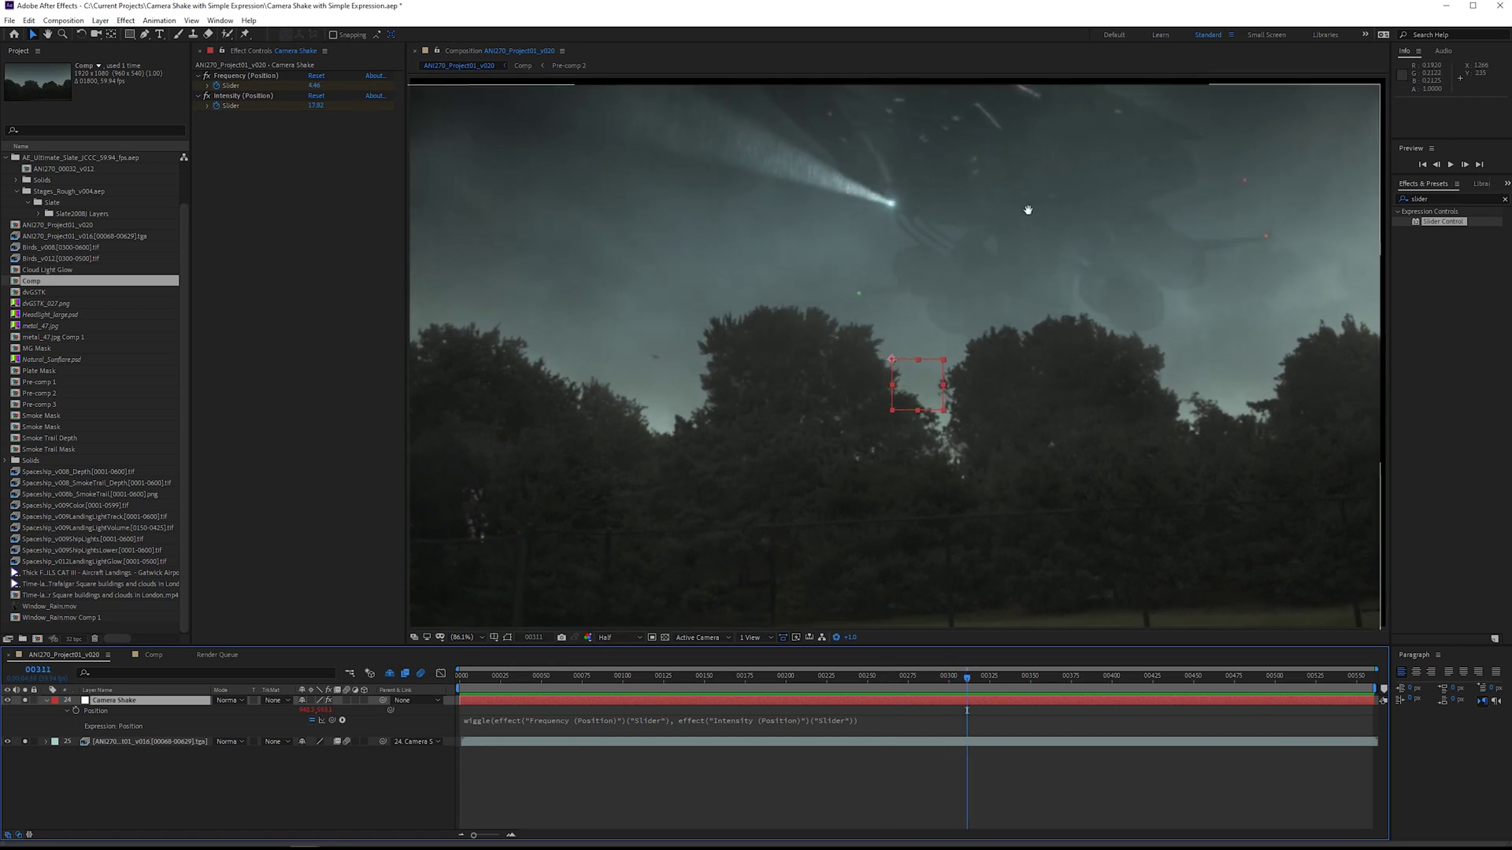
{"action": "scroll", "coordinate": [975, 250], "scroll_direction": "down", "scroll_amount": 1}
{"action": "scroll", "coordinate": [989, 200], "scroll_direction": "up", "scroll_amount": 3}
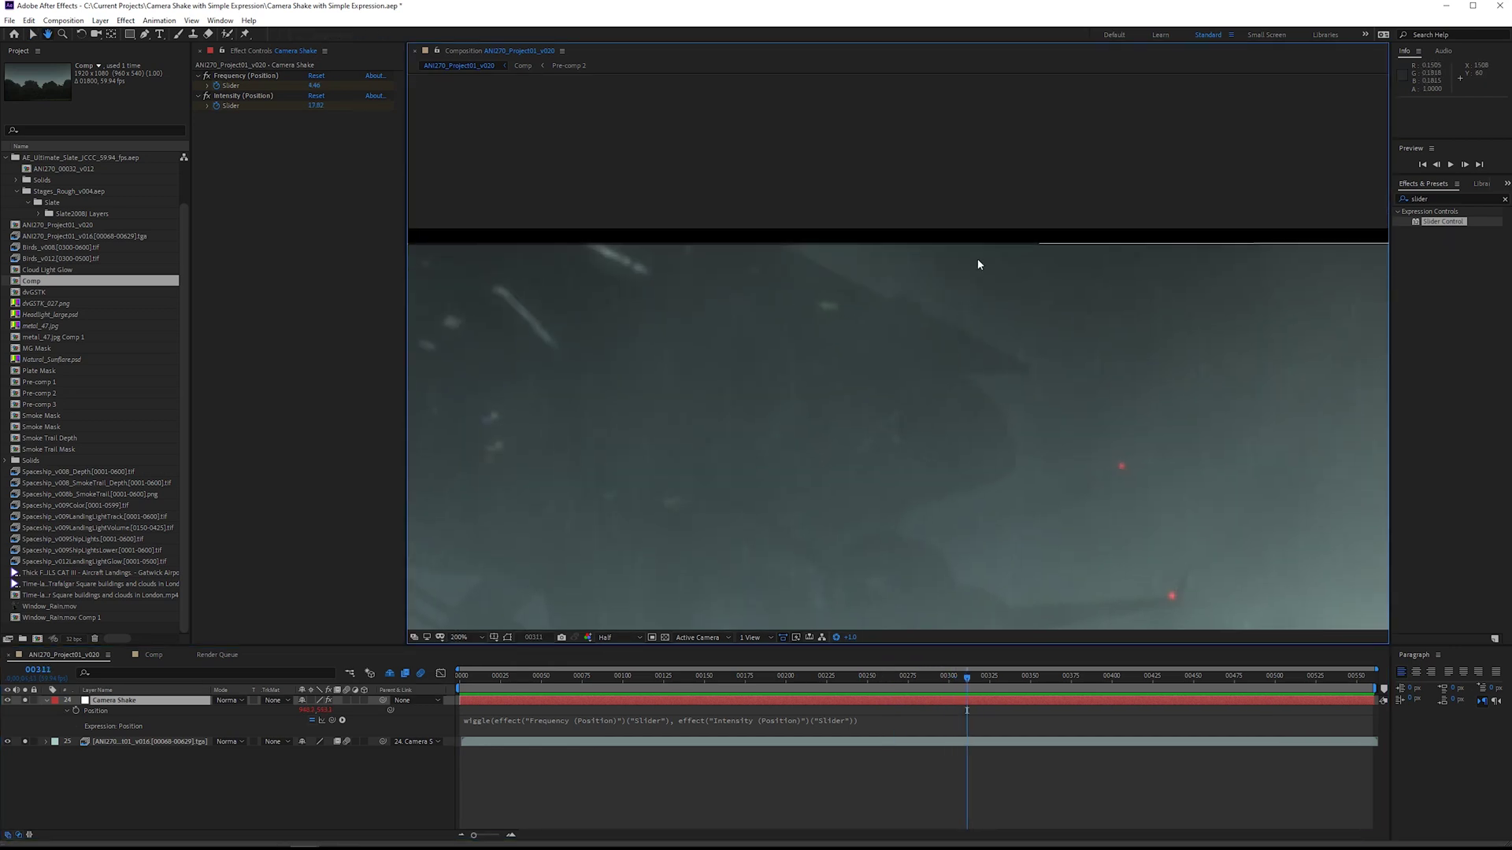
{"action": "scroll", "coordinate": [979, 264], "scroll_direction": "down", "scroll_amount": 3}
{"action": "scroll", "coordinate": [1184, 317], "scroll_direction": "up", "scroll_amount": 3}
{"action": "scroll", "coordinate": [894, 276], "scroll_direction": "down", "scroll_amount": 2}
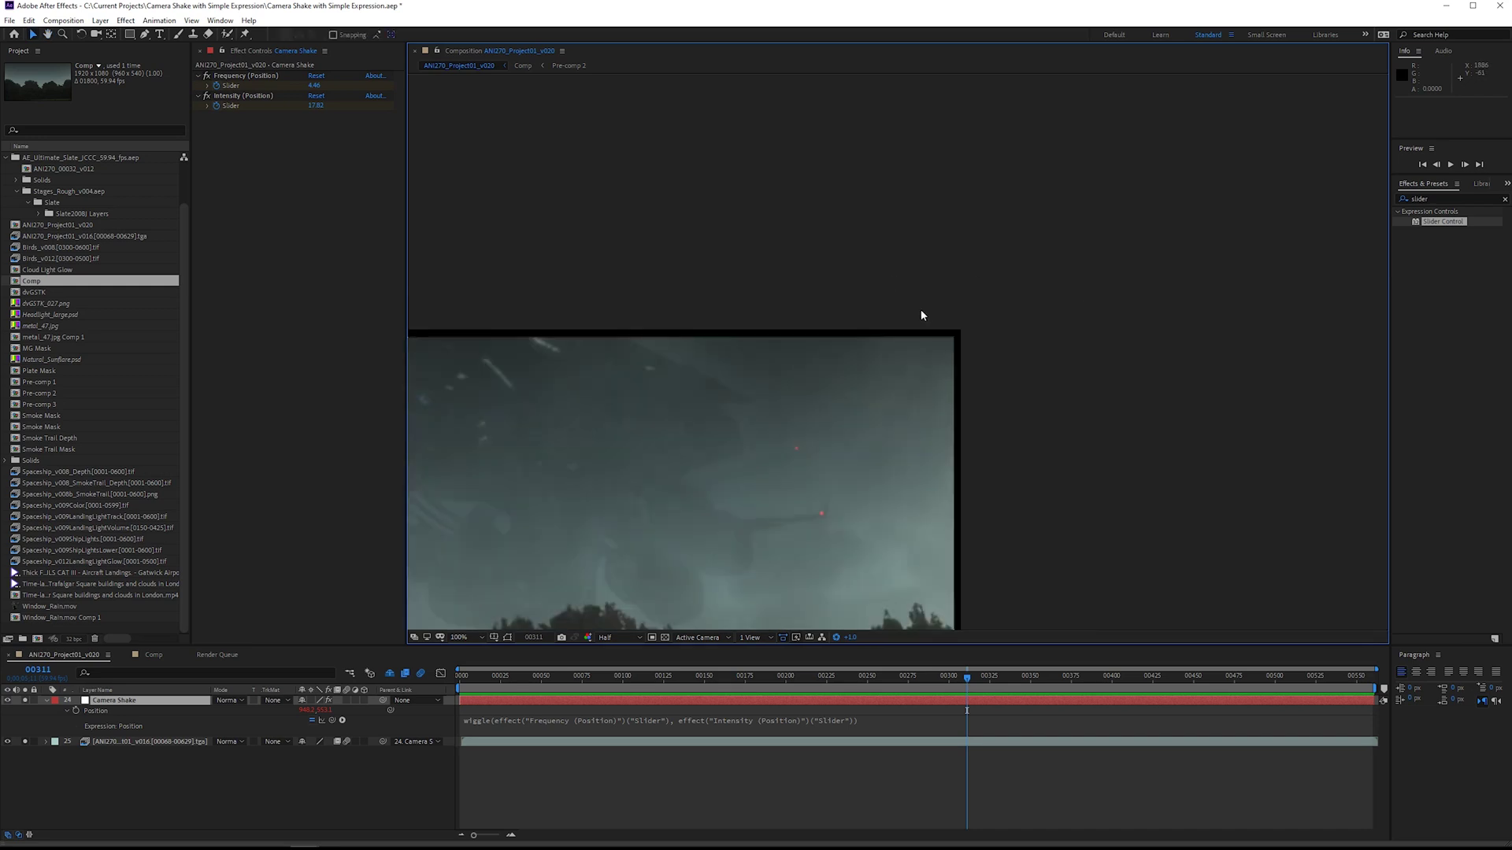
{"action": "scroll", "coordinate": [1041, 237], "scroll_direction": "up", "scroll_amount": 2}
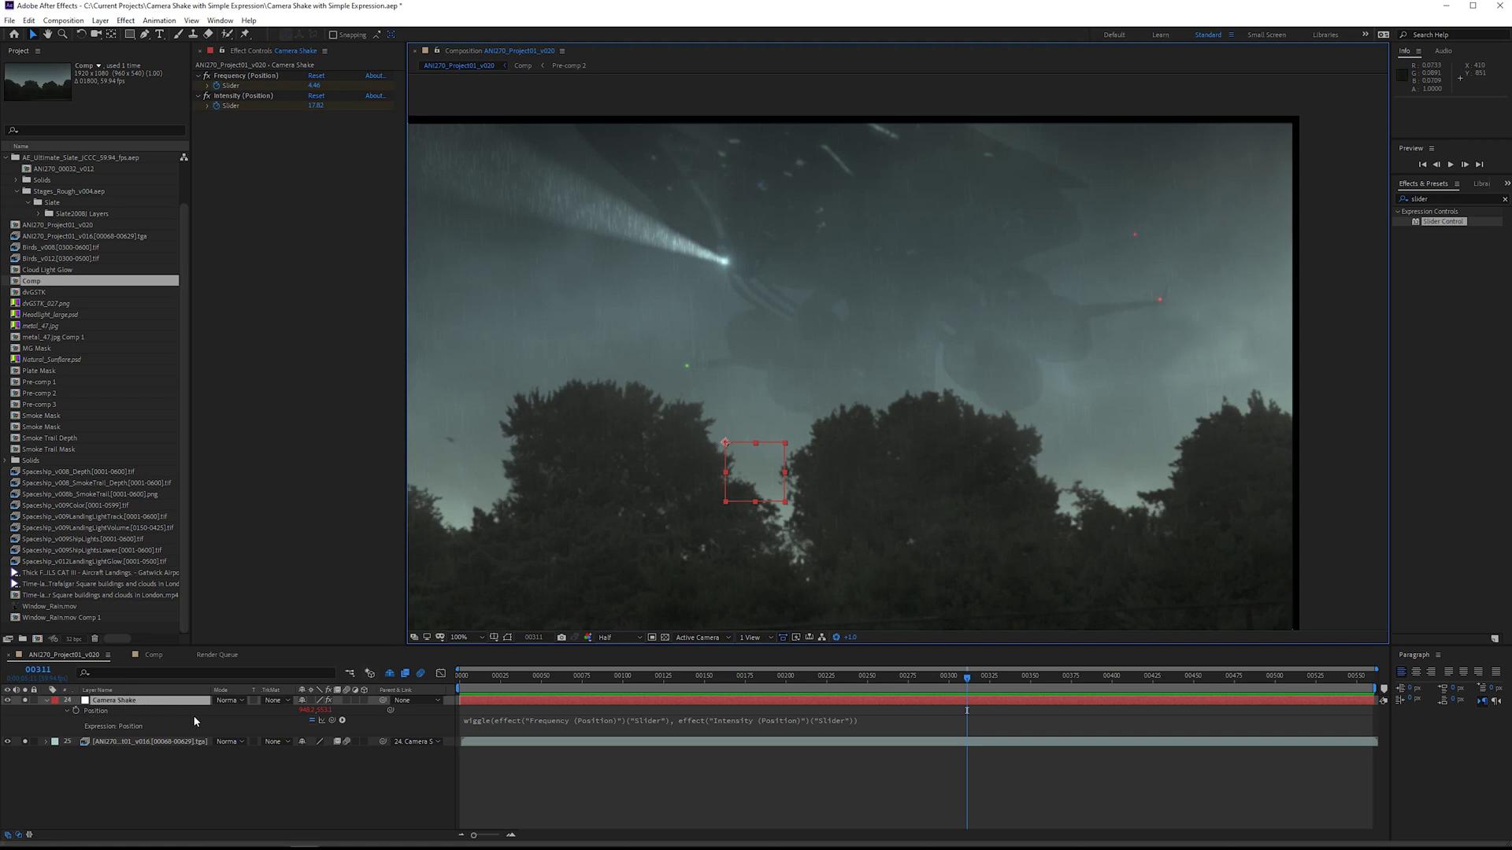
Set the Camera Shake layer's Scale to 105%.
{"action": "key", "text": "shift+s"}
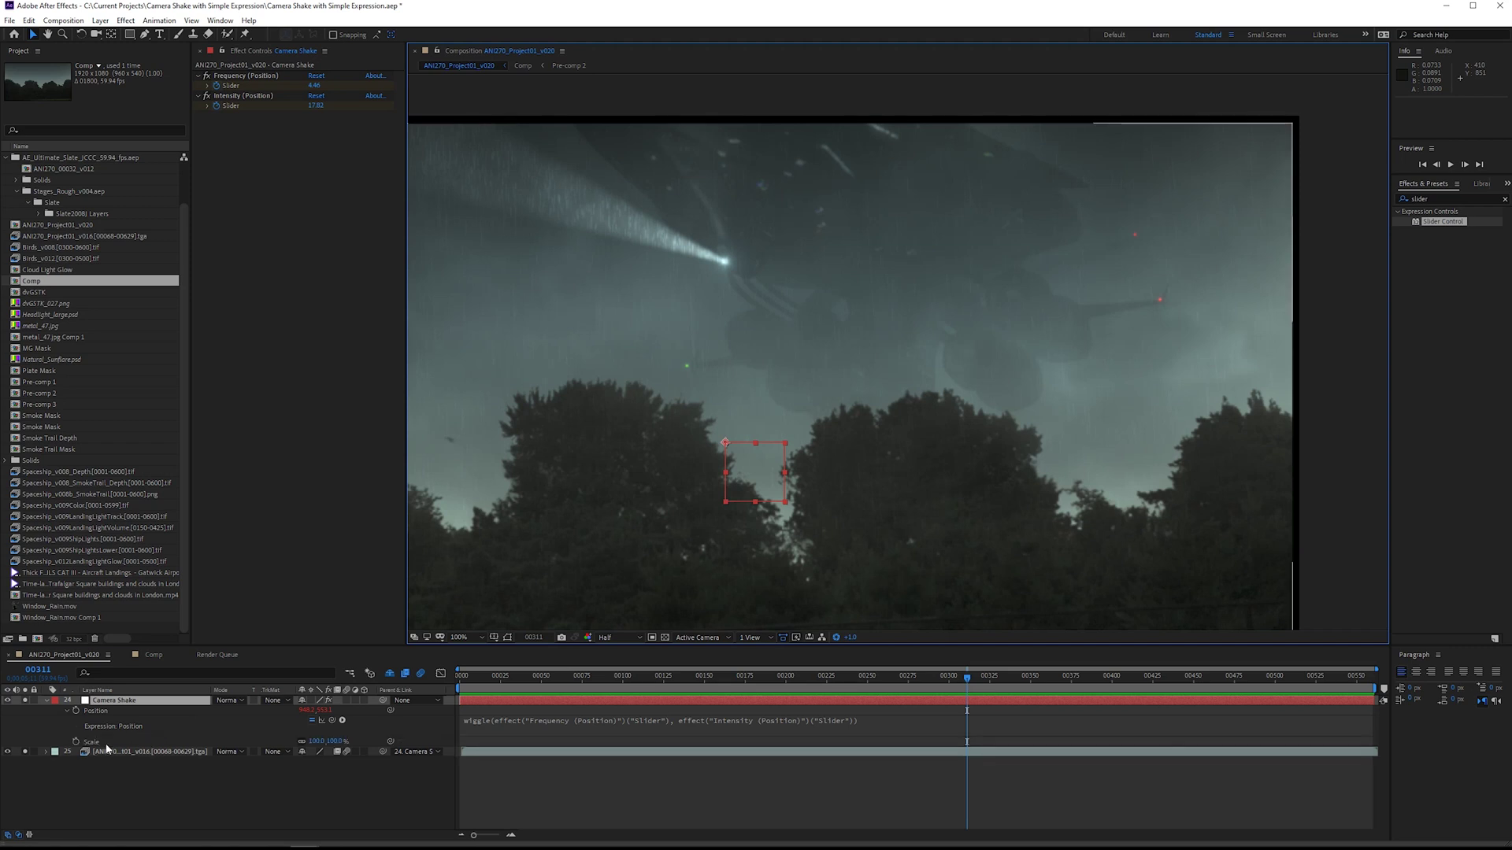
{"action": "left_click", "coordinate": [331, 742]}
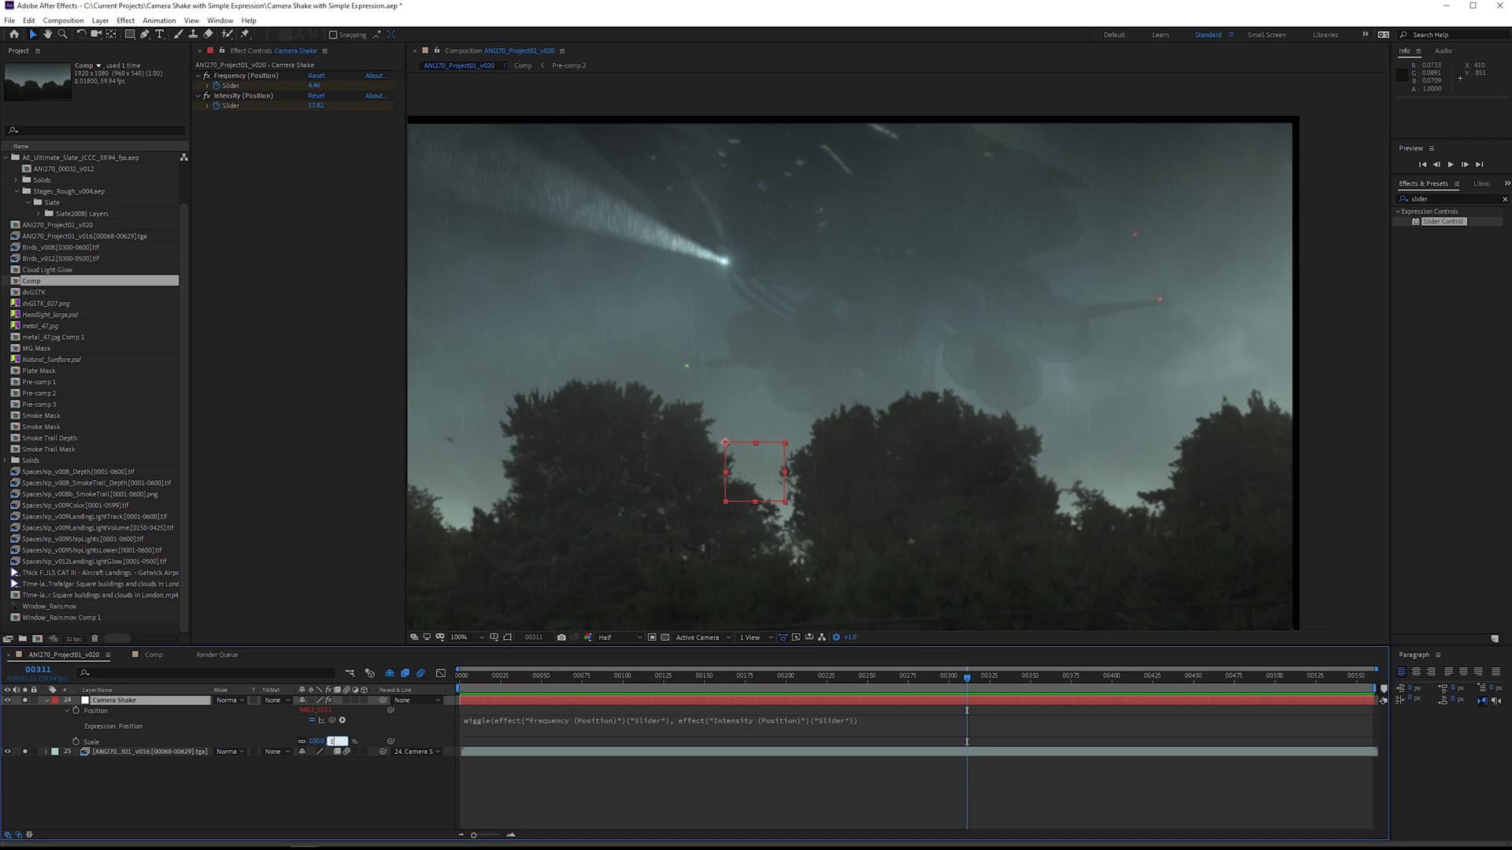
{"action": "type", "text": "105"}
{"action": "key", "text": "Return"}
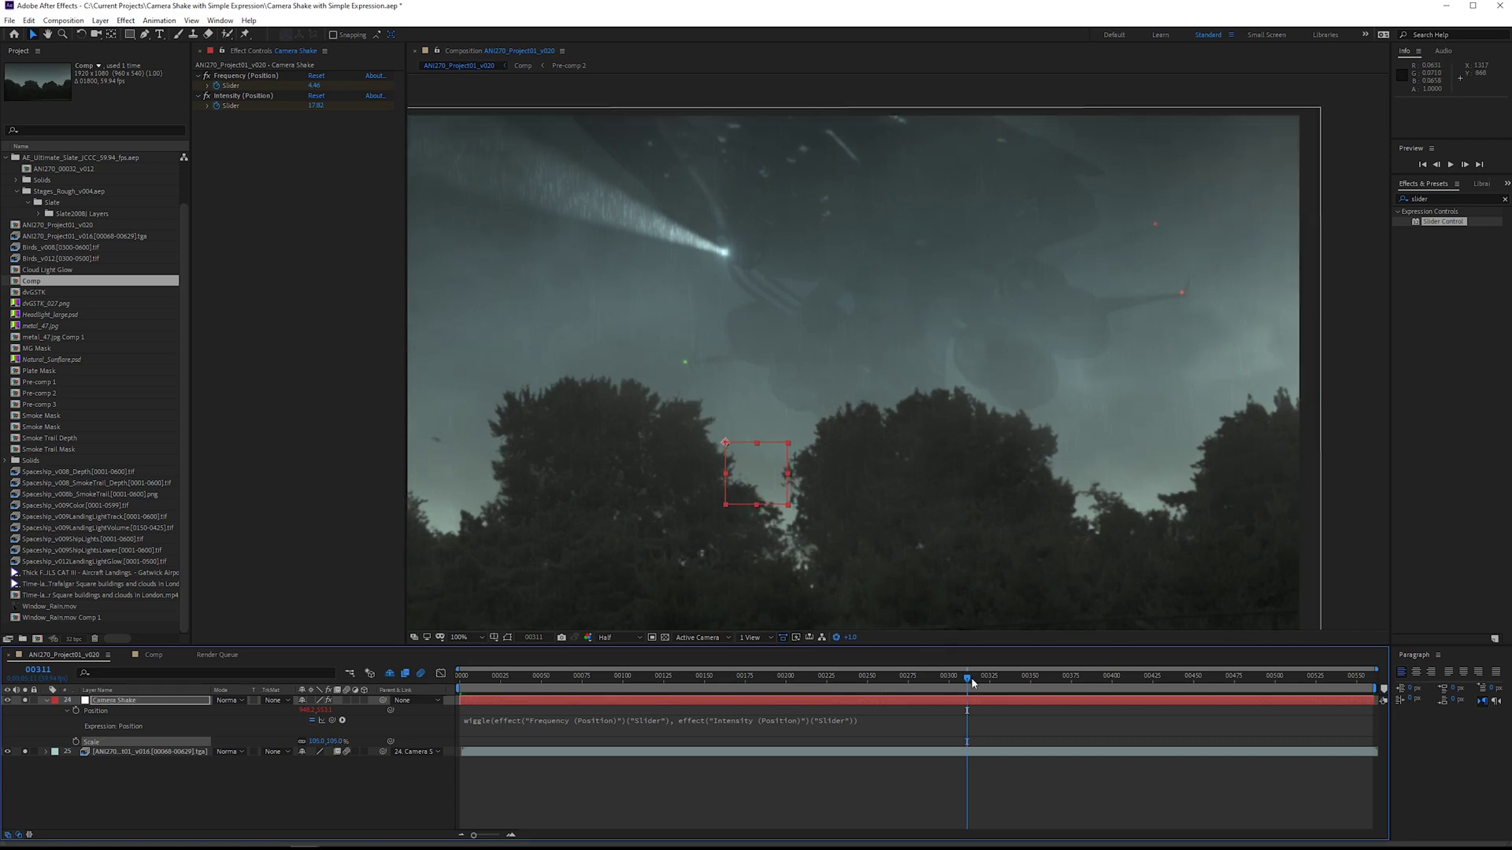
Scrub through the shot with the viewer at Fit to confirm the edges stay covered.
{"action": "left_click_drag", "start_coordinate": [974, 683], "coordinate": [469, 724]}
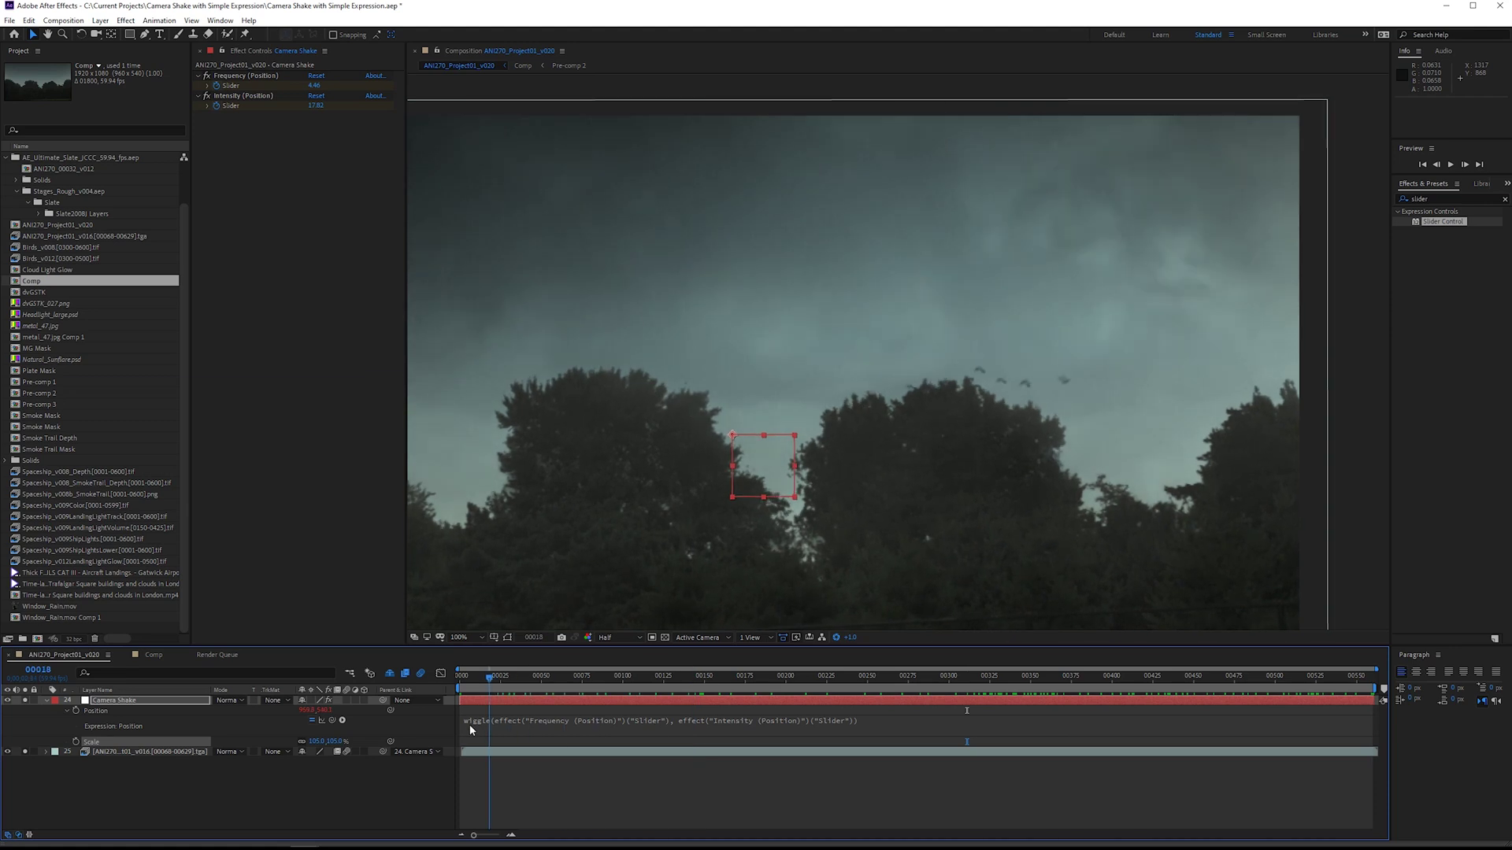
{"action": "left_click", "coordinate": [555, 679]}
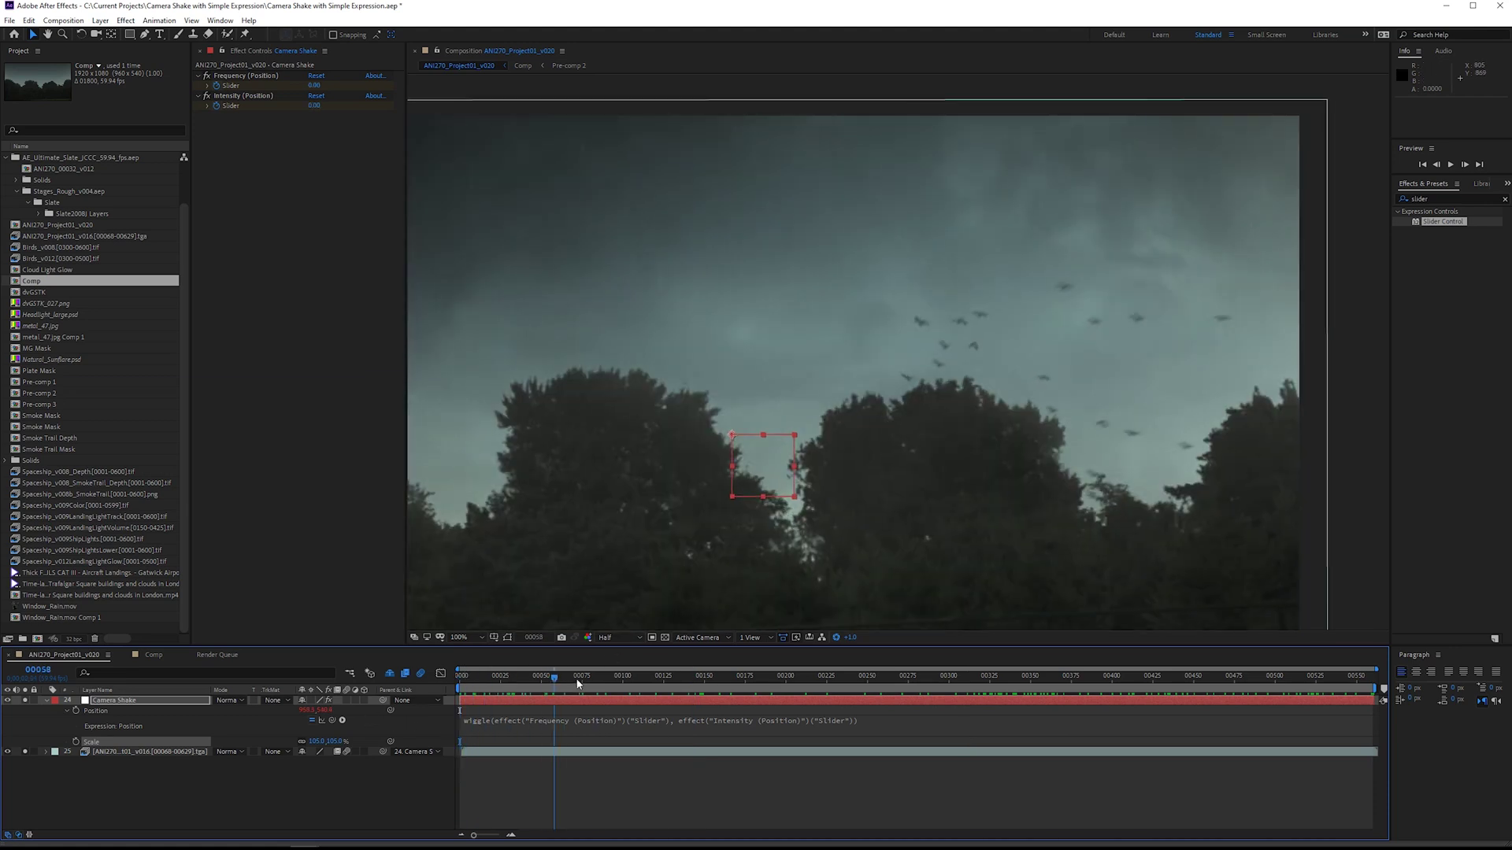
{"action": "left_click_drag", "start_coordinate": [577, 683], "coordinate": [835, 679]}
{"action": "scroll", "coordinate": [975, 407], "scroll_direction": "down", "scroll_amount": 1}
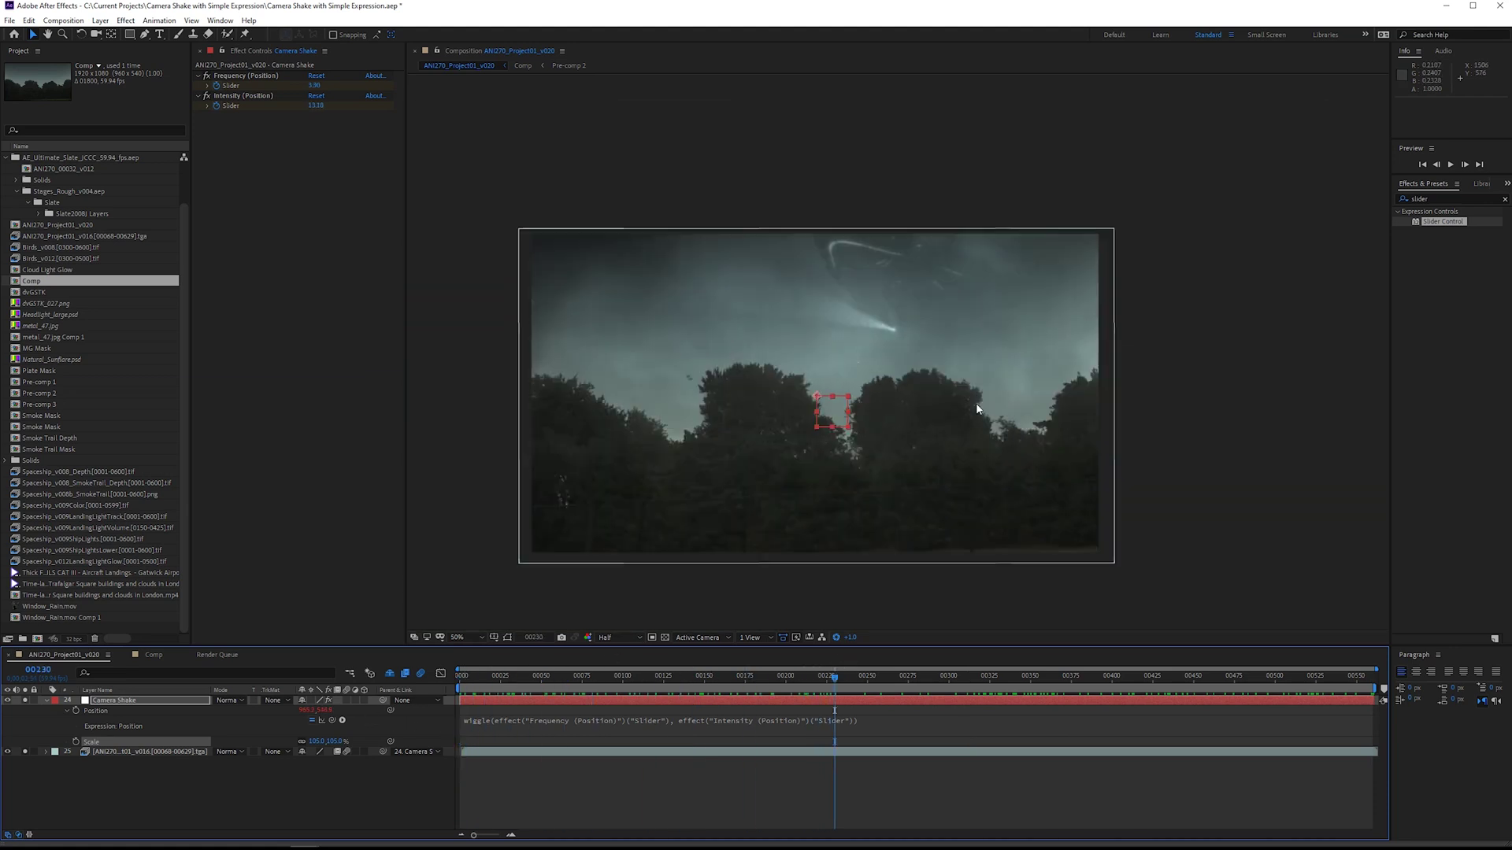
{"action": "left_click", "coordinate": [461, 637]}
{"action": "left_click", "coordinate": [496, 436]}
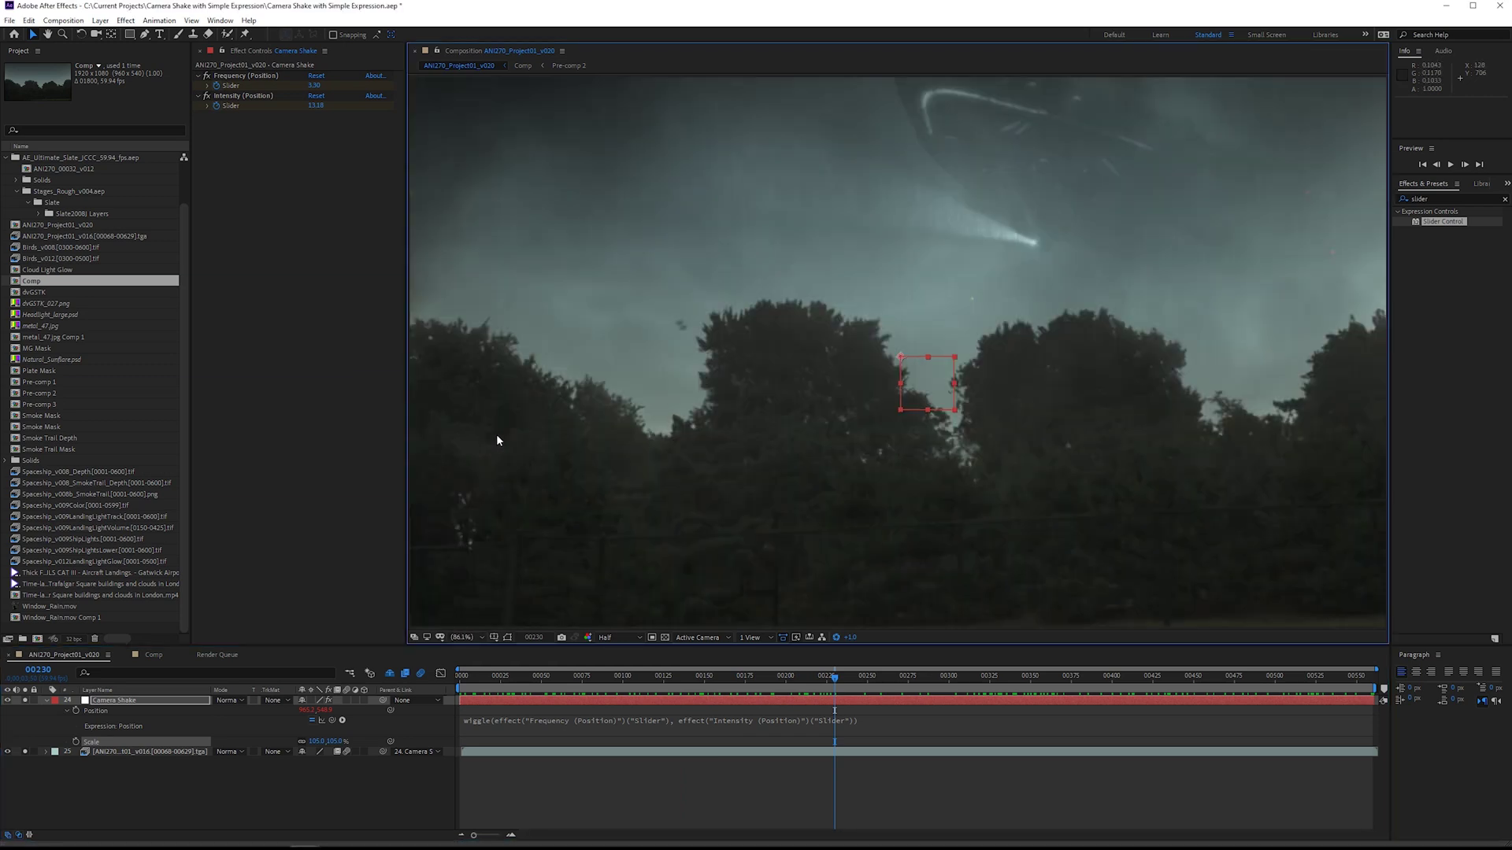
{"action": "left_click_drag", "start_coordinate": [928, 463], "coordinate": [826, 465]}
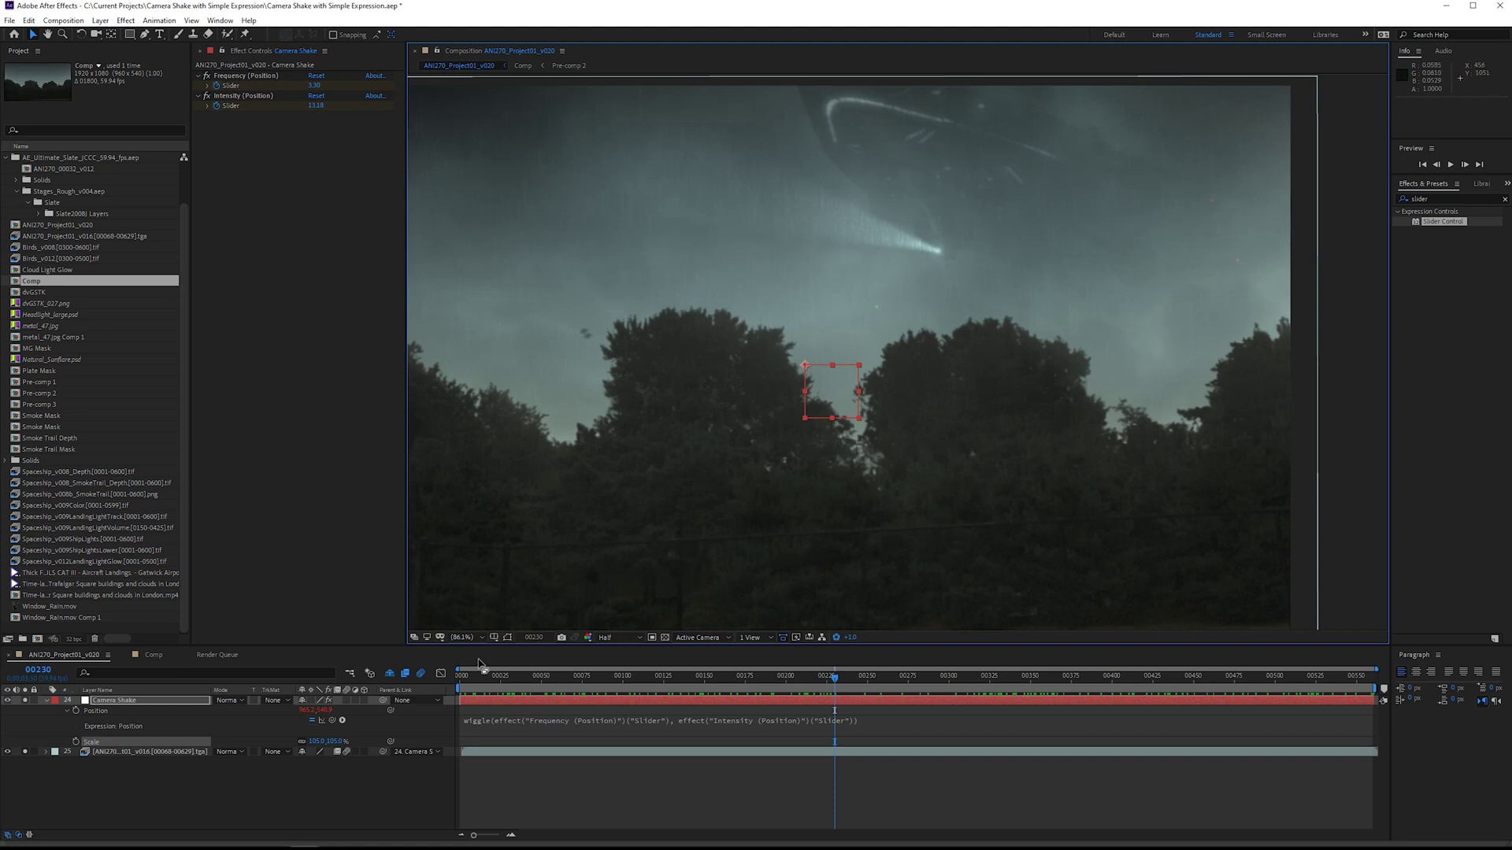
{"action": "left_click", "coordinate": [815, 675]}
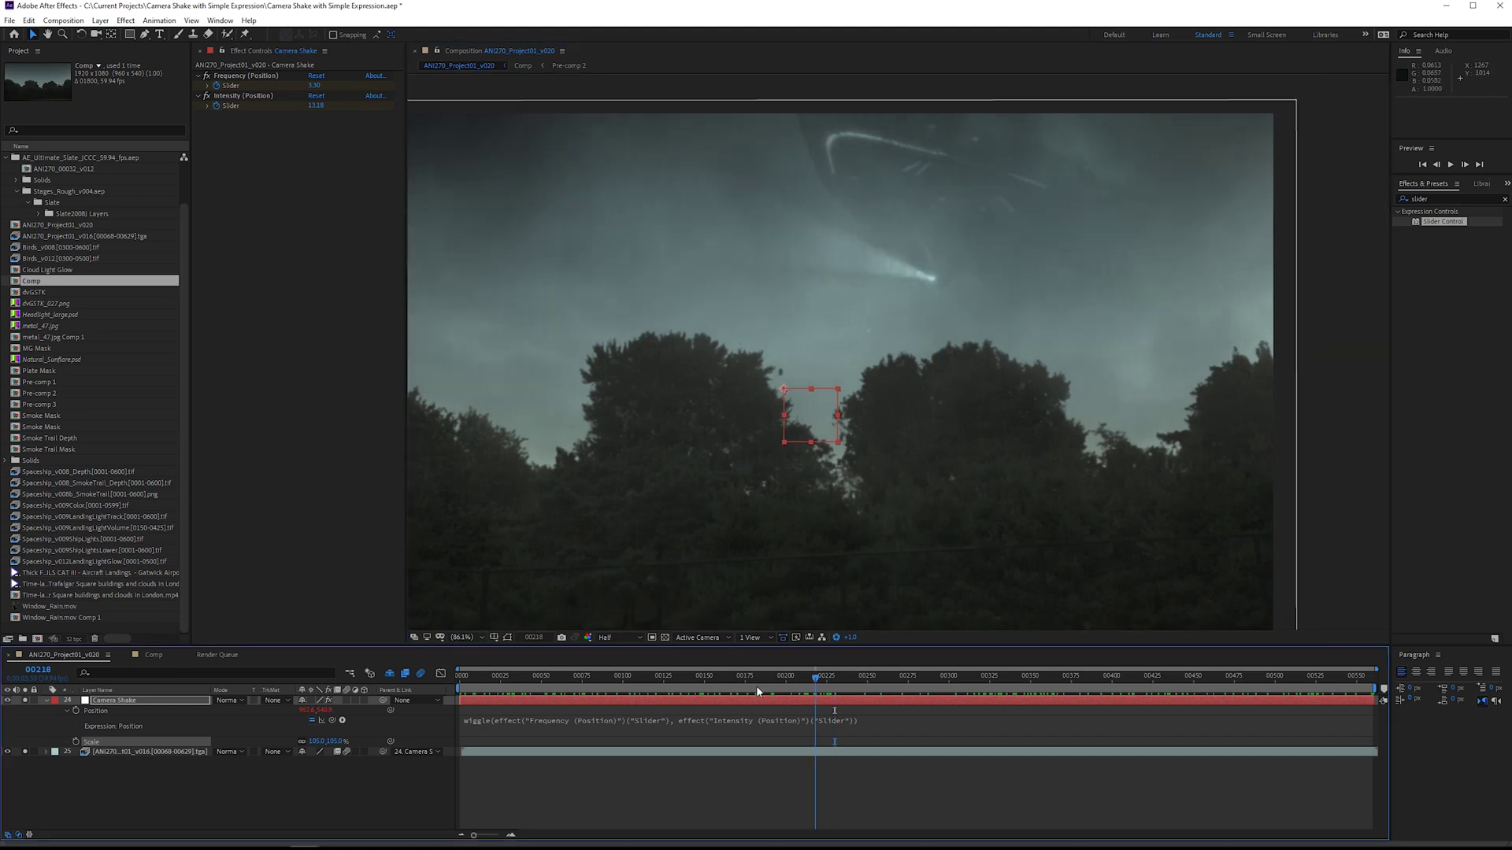
{"action": "left_click_drag", "start_coordinate": [756, 687], "coordinate": [724, 675]}
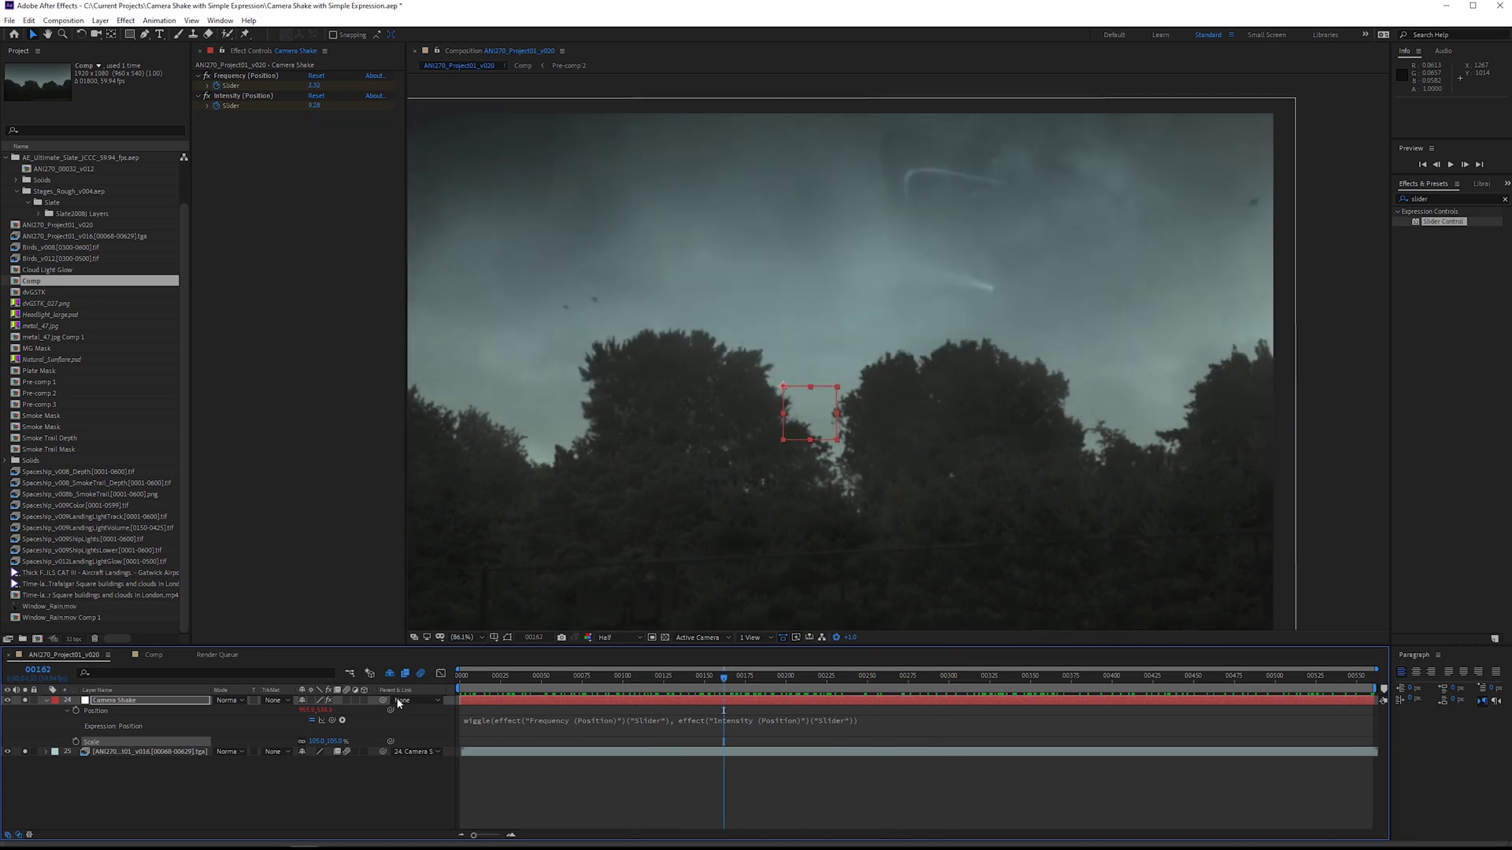
{"action": "left_click", "coordinate": [125, 699]}
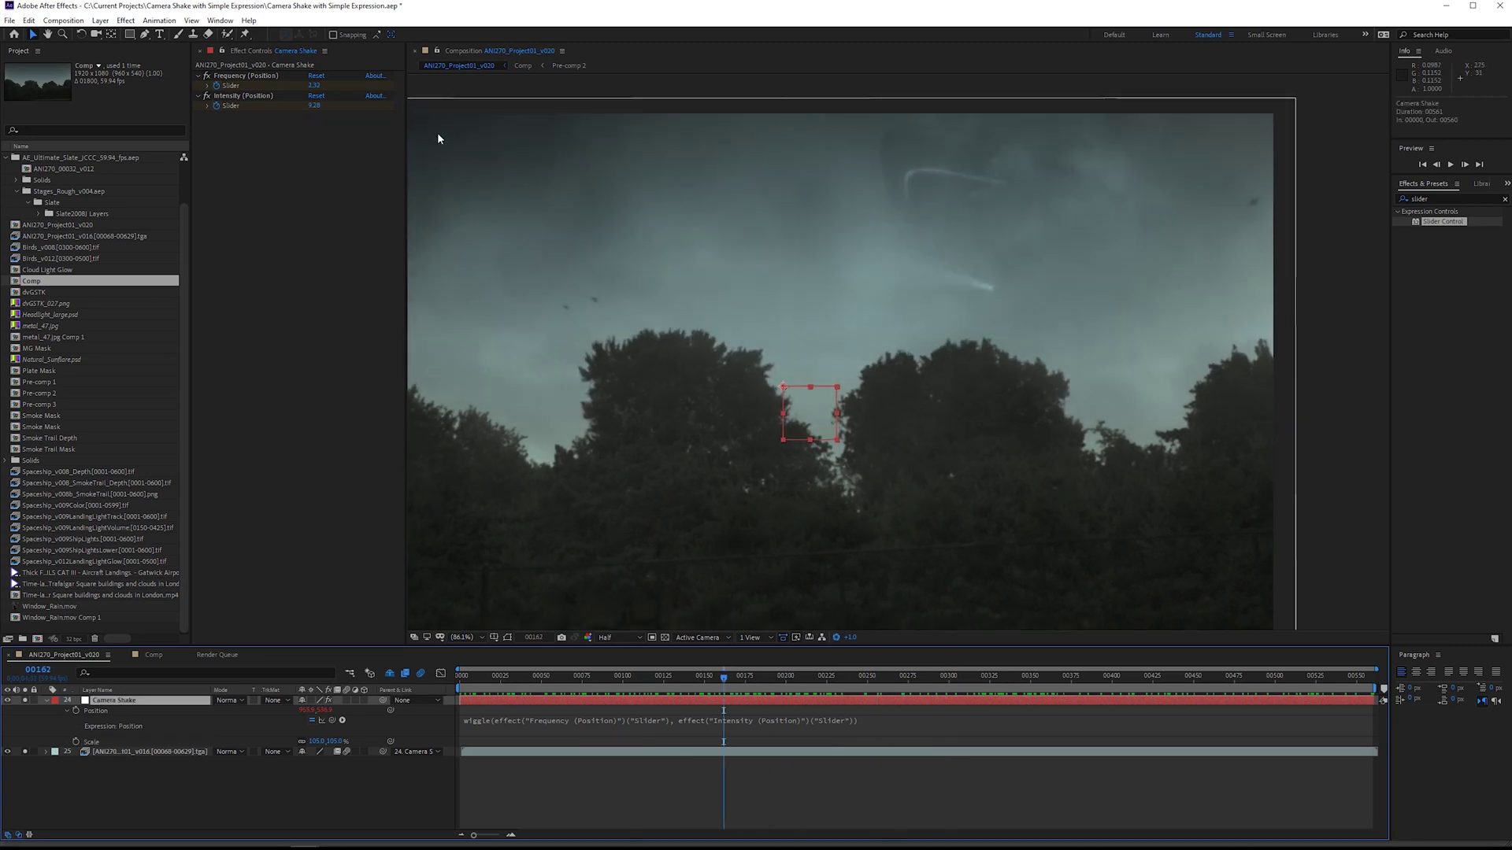
Add two new sliders named Frequency (Rotation) and Intensity (Rotation) to Camera Shake.
{"action": "key", "text": "shift+r"}
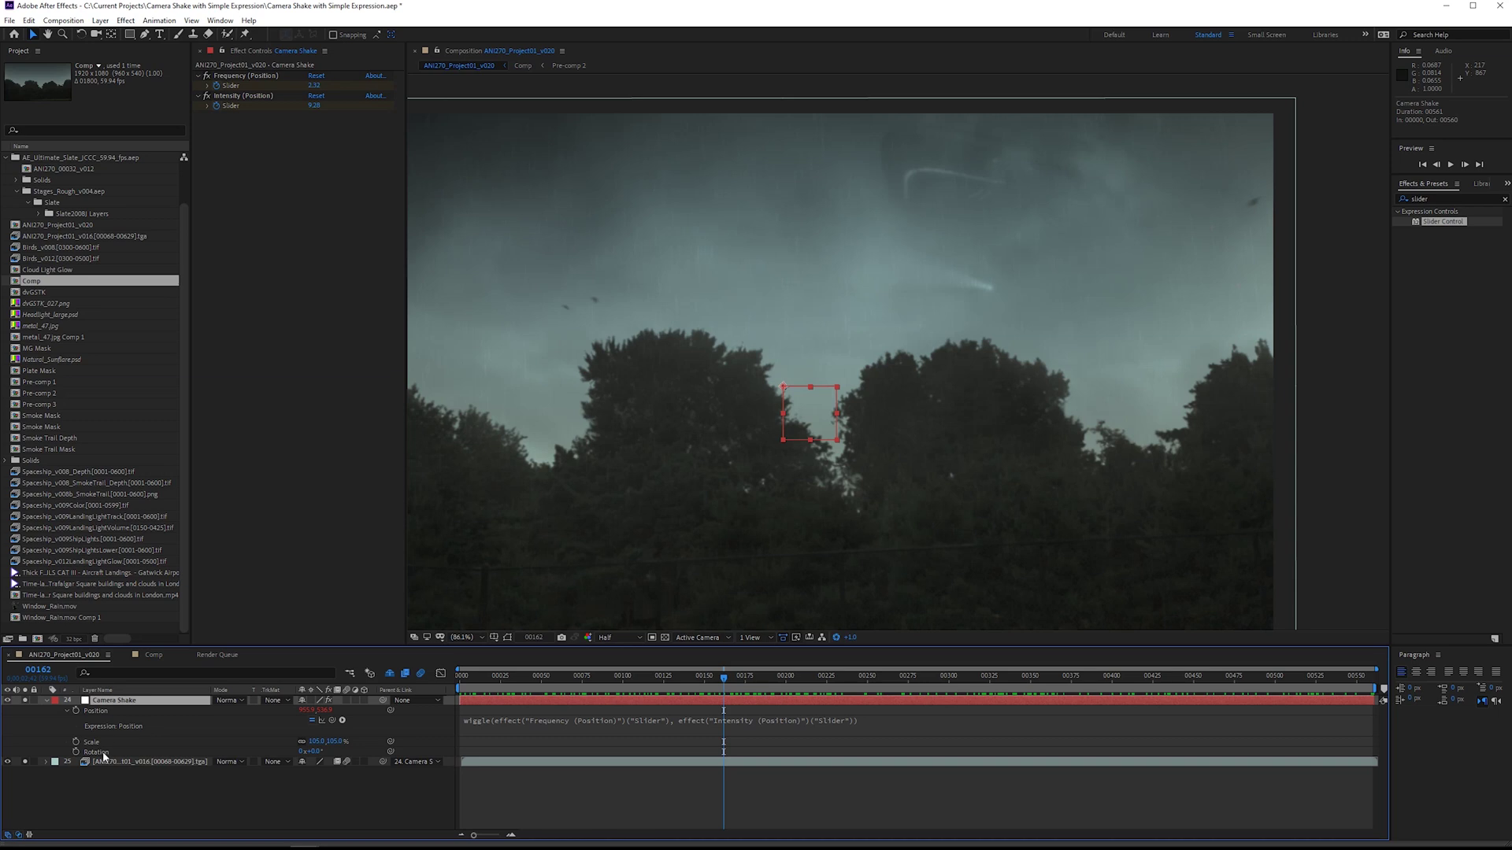
{"action": "left_click", "coordinate": [246, 76]}
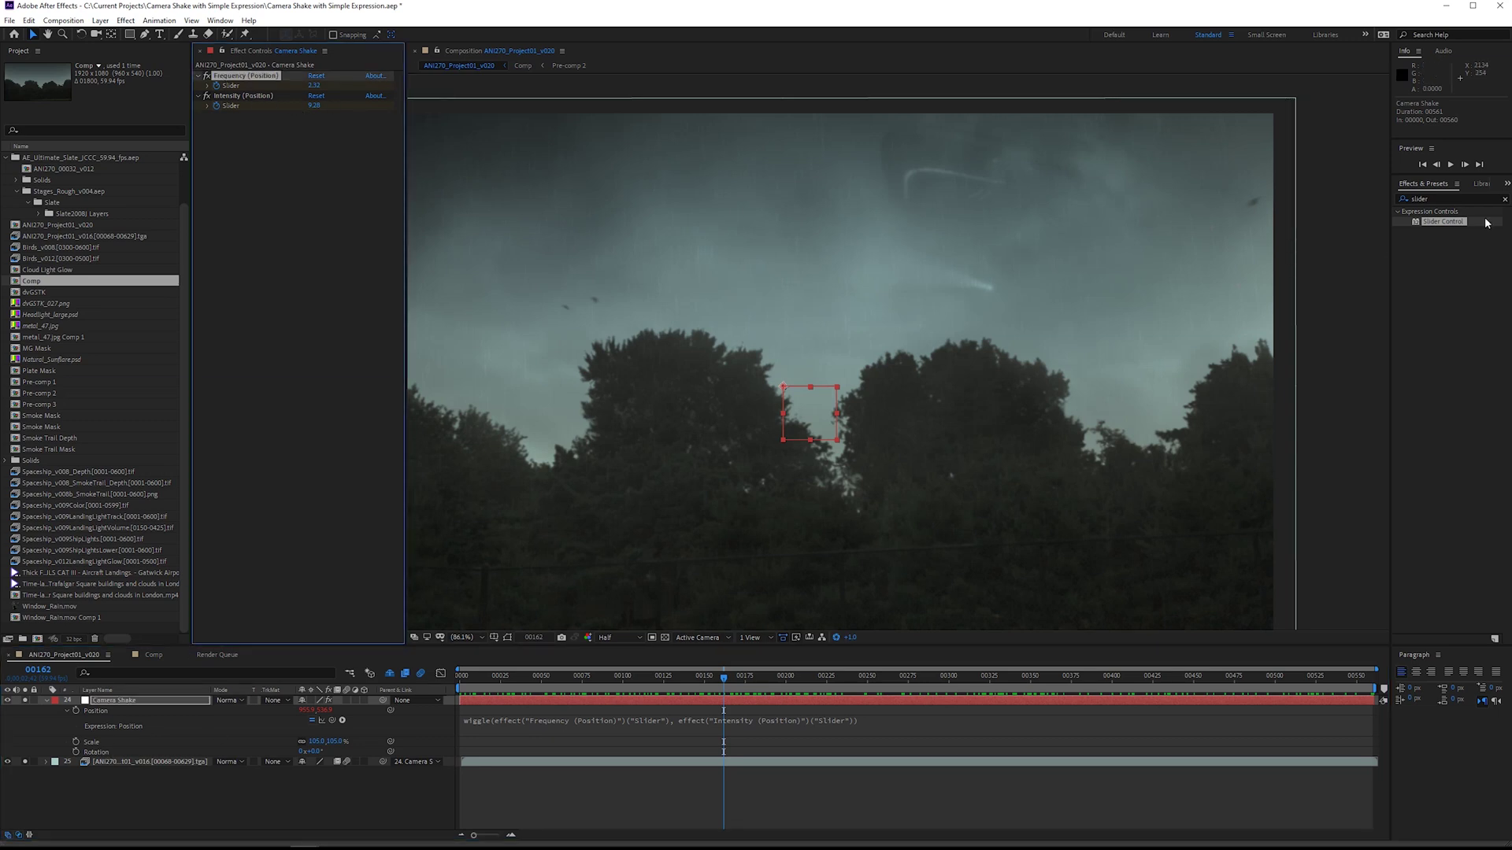
{"action": "left_click_drag", "start_coordinate": [1443, 221], "coordinate": [280, 142]}
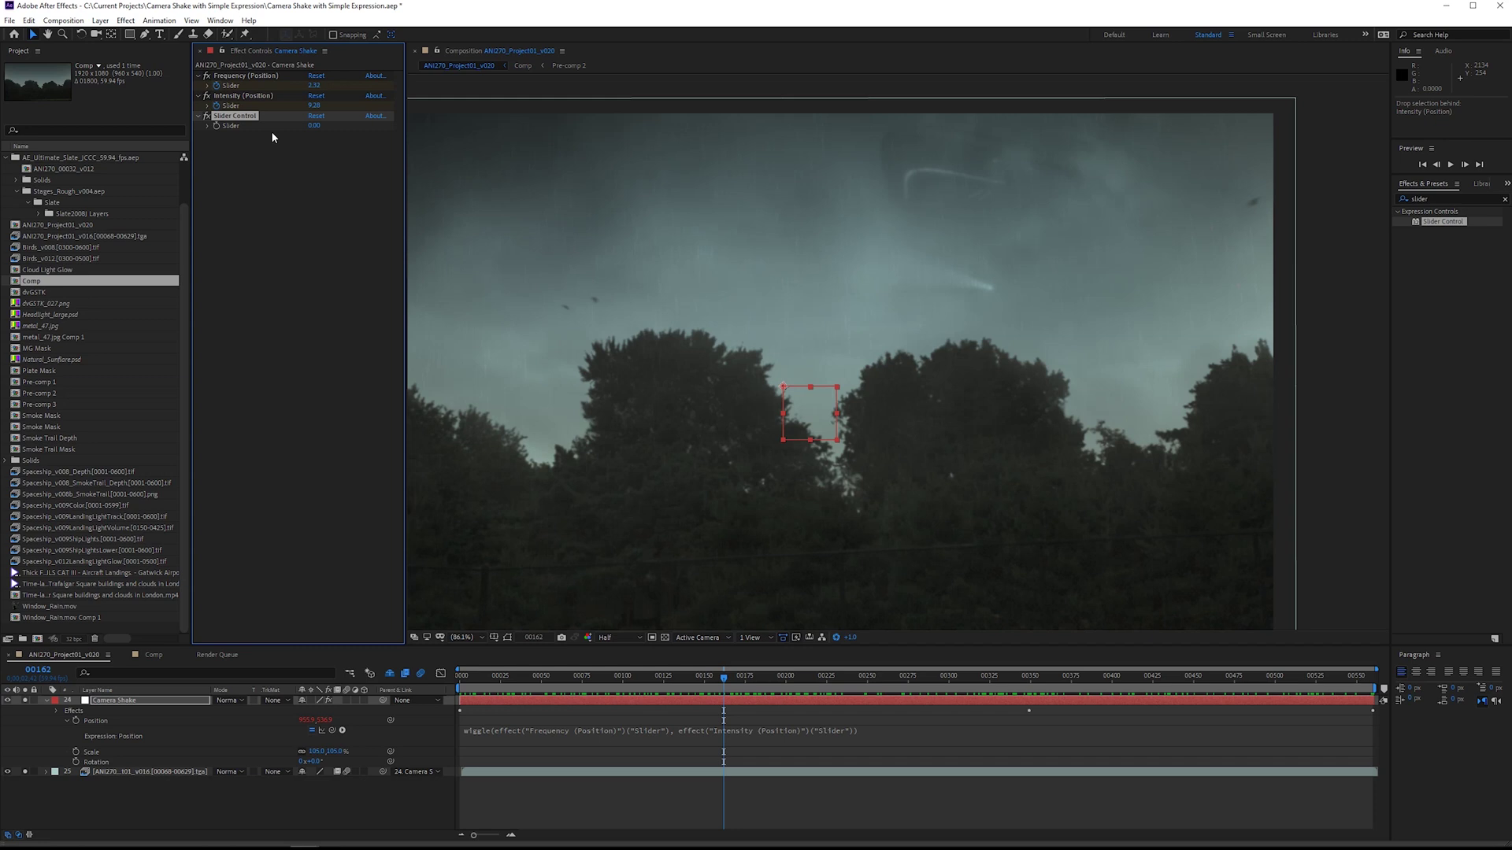
{"action": "key", "text": "Return"}
{"action": "type", "text": "Frequency (Rotation)"}
{"action": "key", "text": "Return"}
{"action": "key", "text": "ctrl+alt+shift+e"}
{"action": "key", "text": "Return"}
{"action": "type", "text": "Intensity (Rotation)"}
{"action": "key", "text": "Return"}
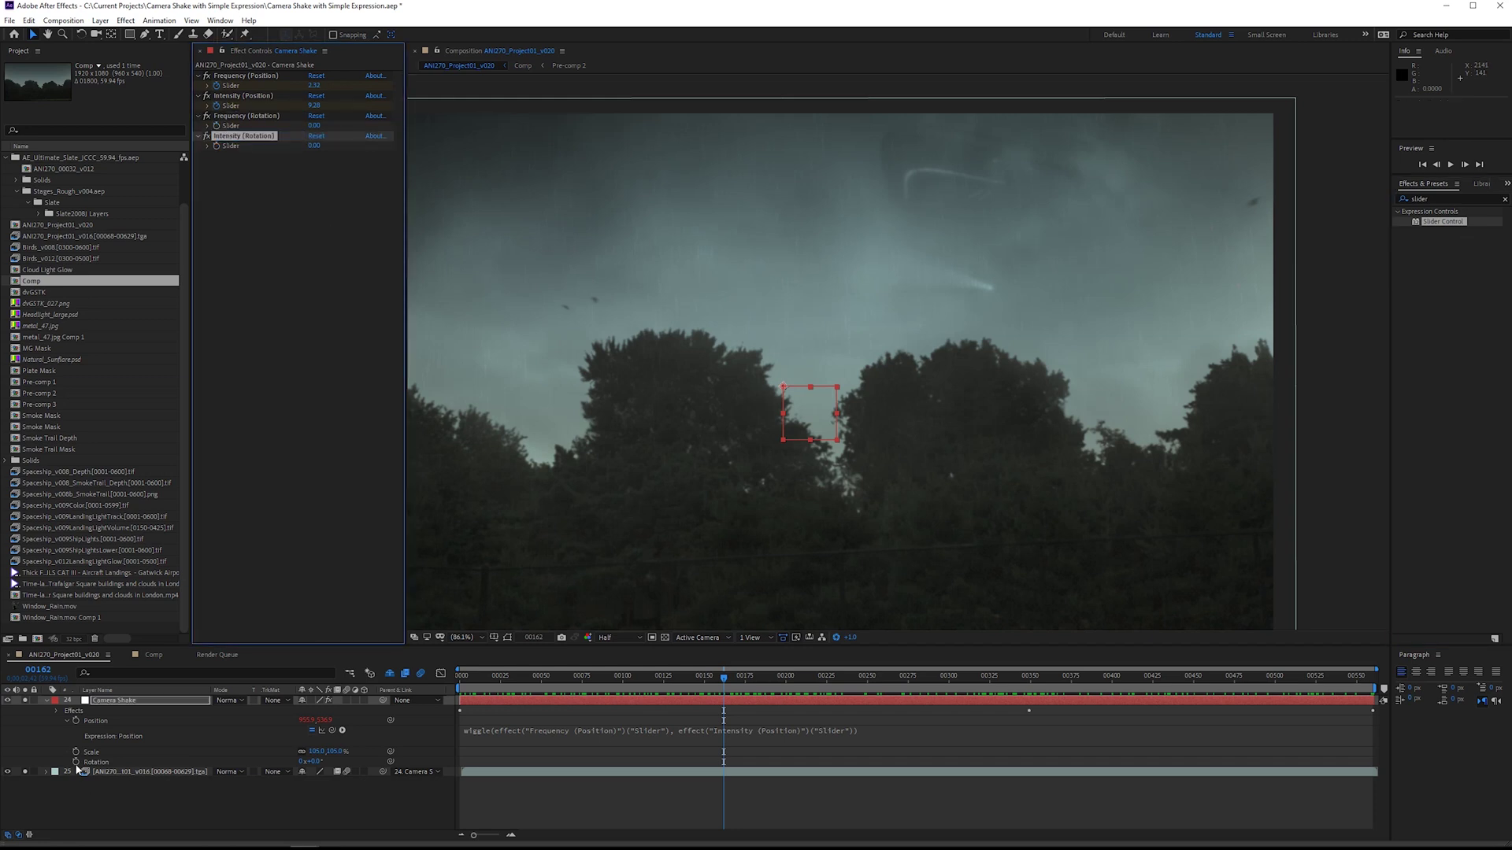
Give Rotation a wiggle() expression pick-whipped to Frequency (Rotation) and Intensity (Rotation).
{"action": "left_click", "coordinate": [76, 763], "text": "alt"}
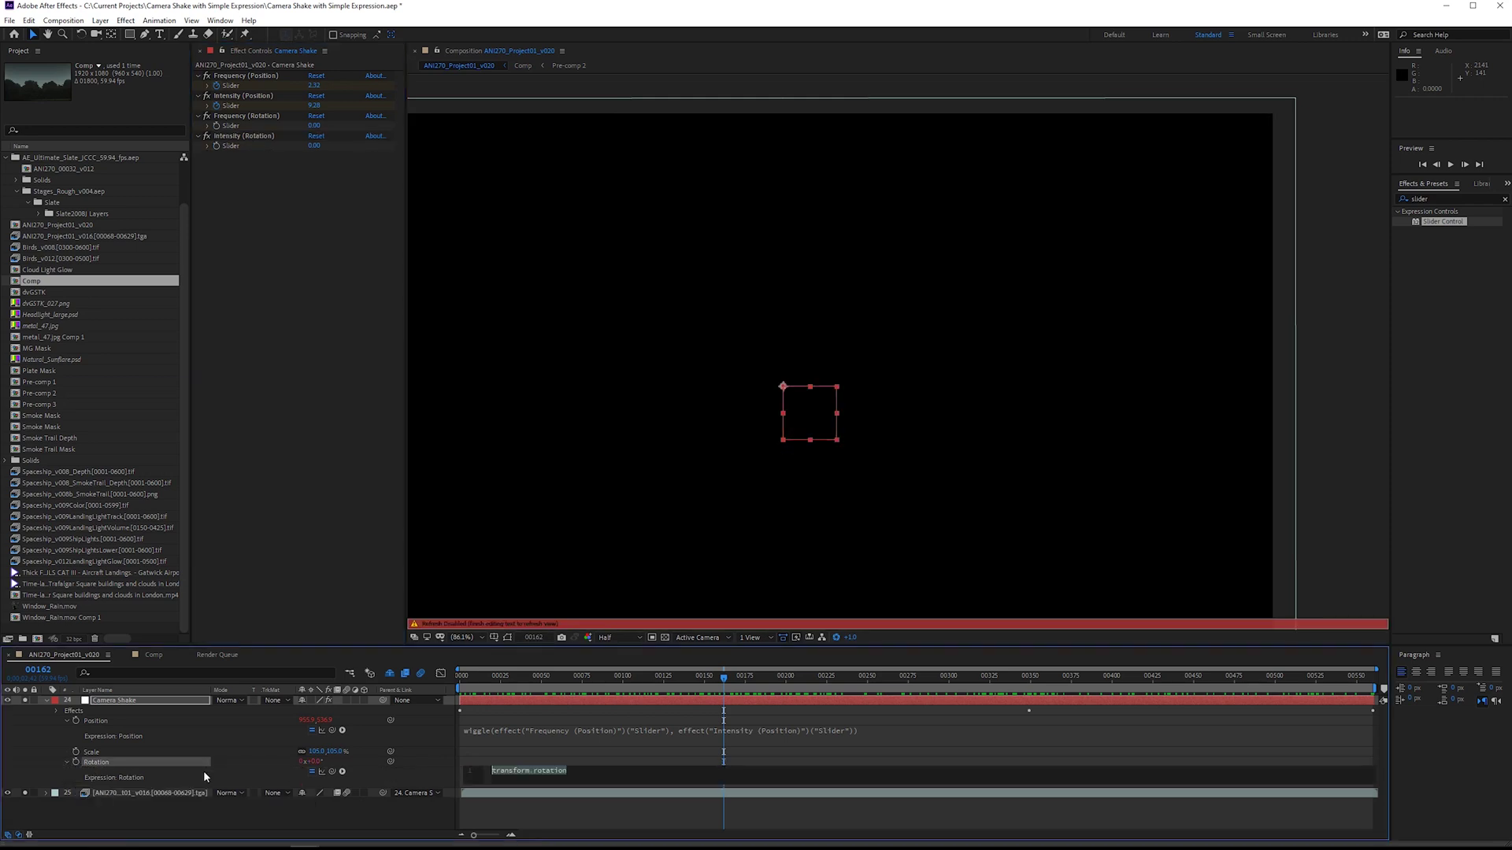
{"action": "type", "text": "wiggle("}
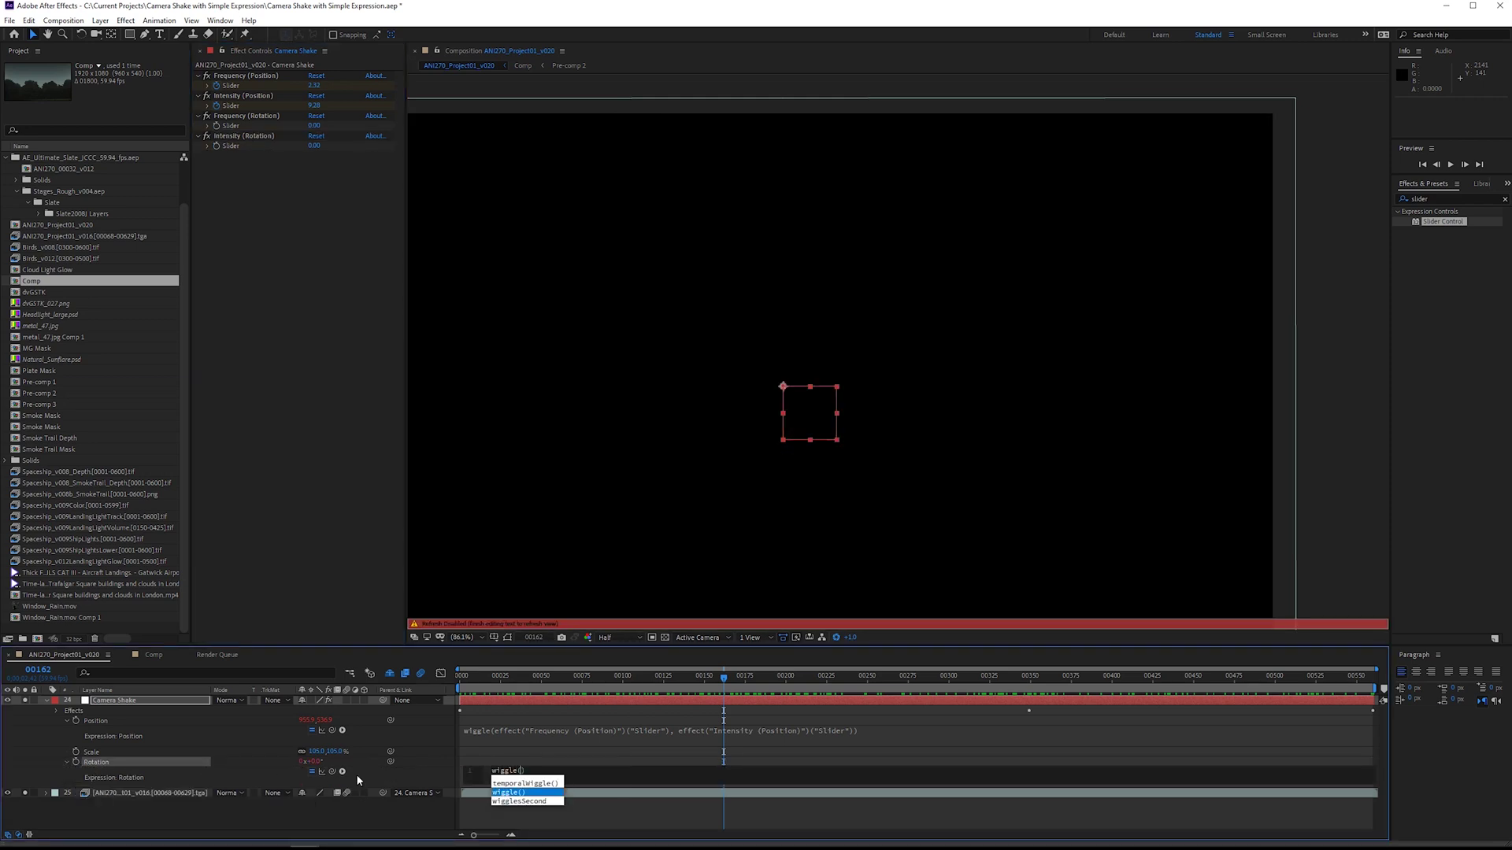
{"action": "left_click_drag", "start_coordinate": [332, 771], "coordinate": [233, 125]}
{"action": "type", "text": ","}
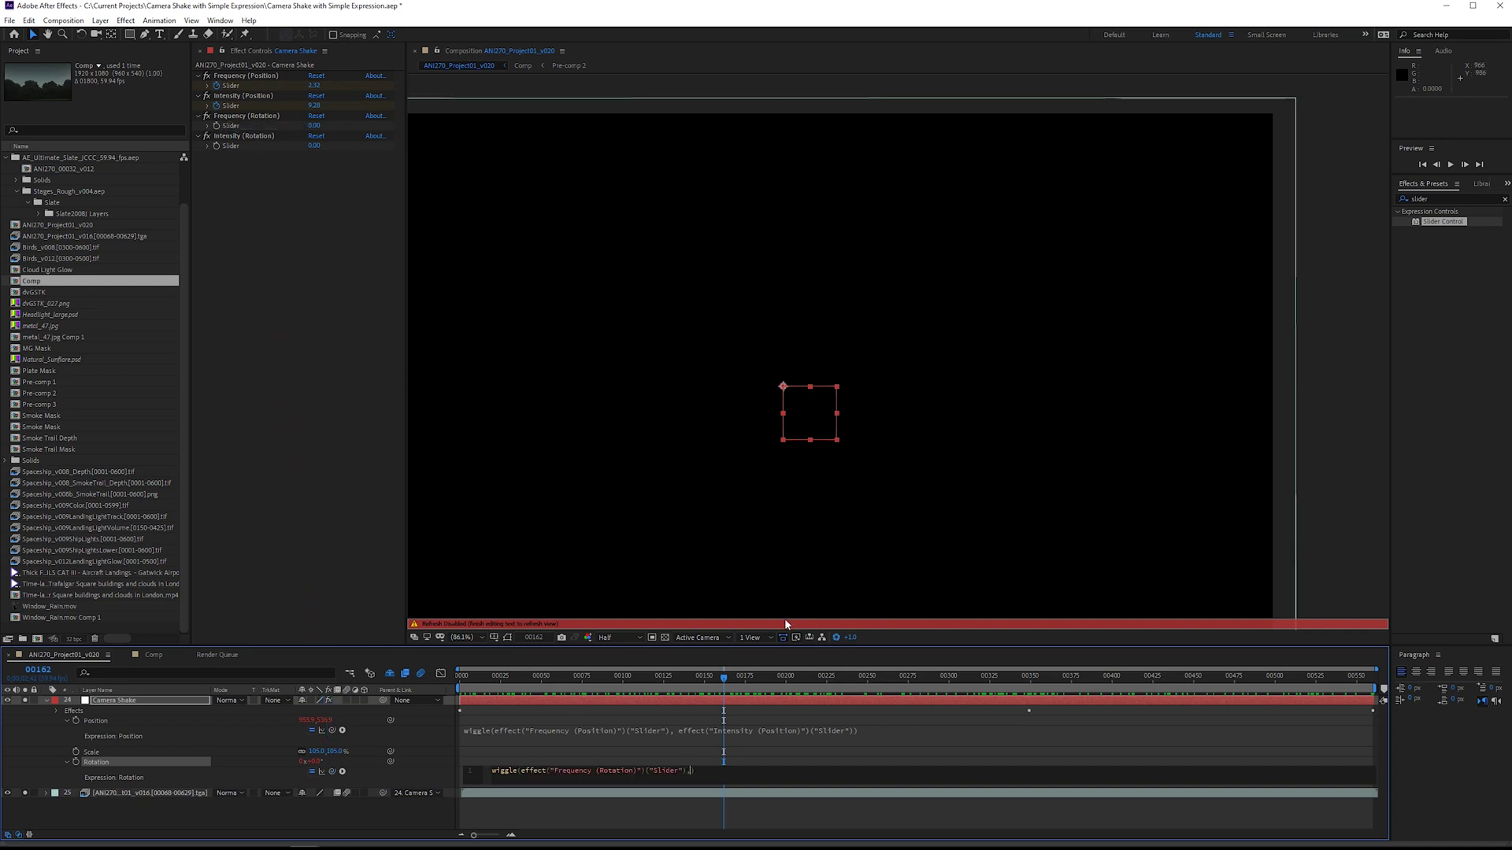
{"action": "left_click_drag", "start_coordinate": [334, 768], "coordinate": [232, 147]}
Commit the Rotation expression and preview the shake from the first frame, nudging the Position sliders.
{"action": "left_click", "coordinate": [985, 808]}
{"action": "key", "text": "Home"}
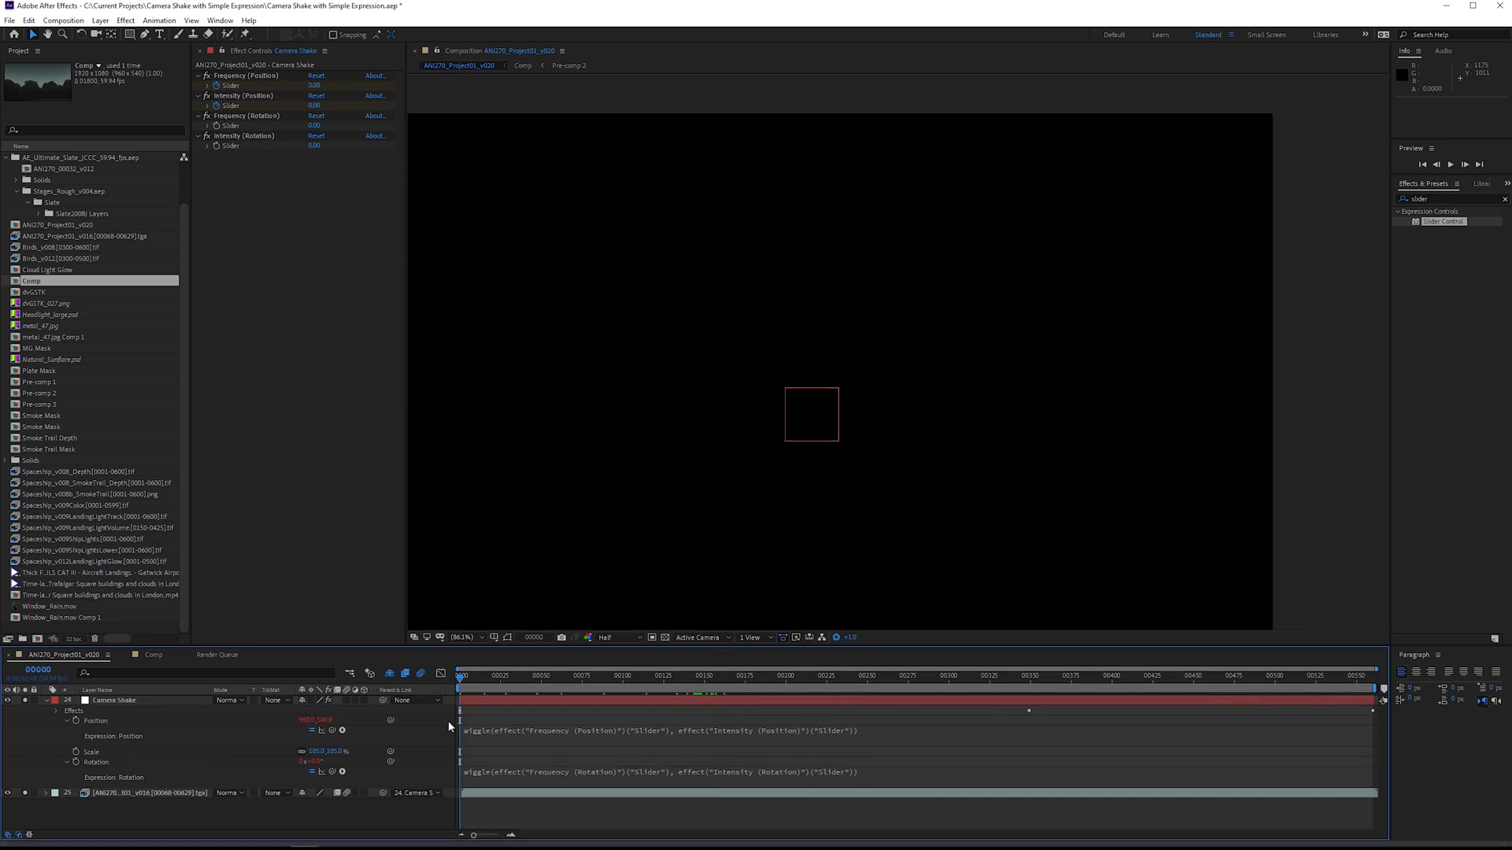
{"action": "left_click_drag", "start_coordinate": [482, 678], "coordinate": [517, 675]}
{"action": "key", "text": "space"}
{"action": "left_click_drag", "start_coordinate": [313, 85], "coordinate": [324, 85]}
{"action": "left_click_drag", "start_coordinate": [314, 106], "coordinate": [331, 106]}
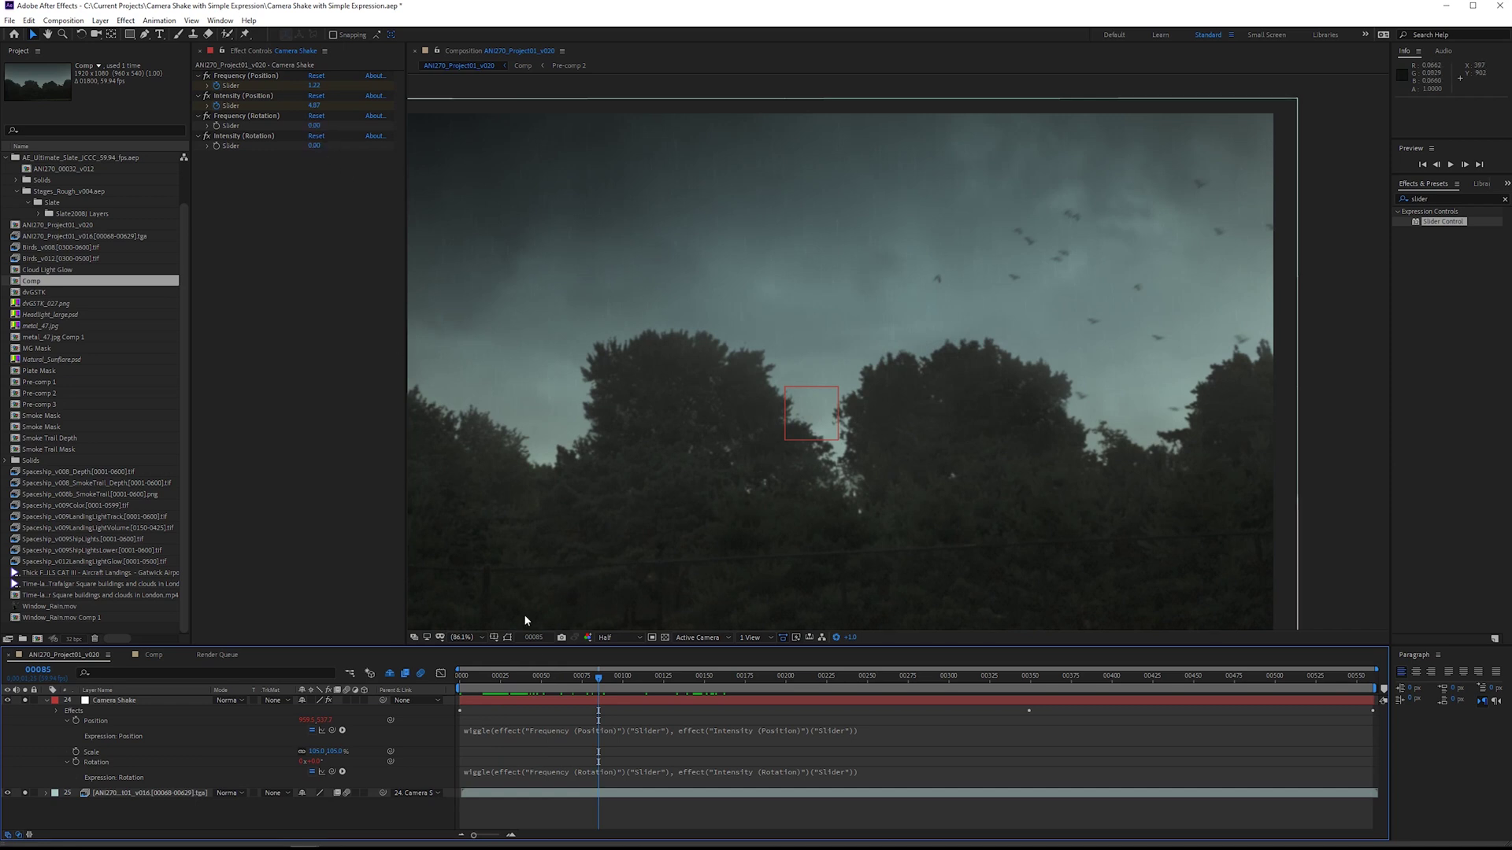
At frame 349, set the Frequency (Rotation) slider to 5.
{"action": "left_click", "coordinate": [1028, 677]}
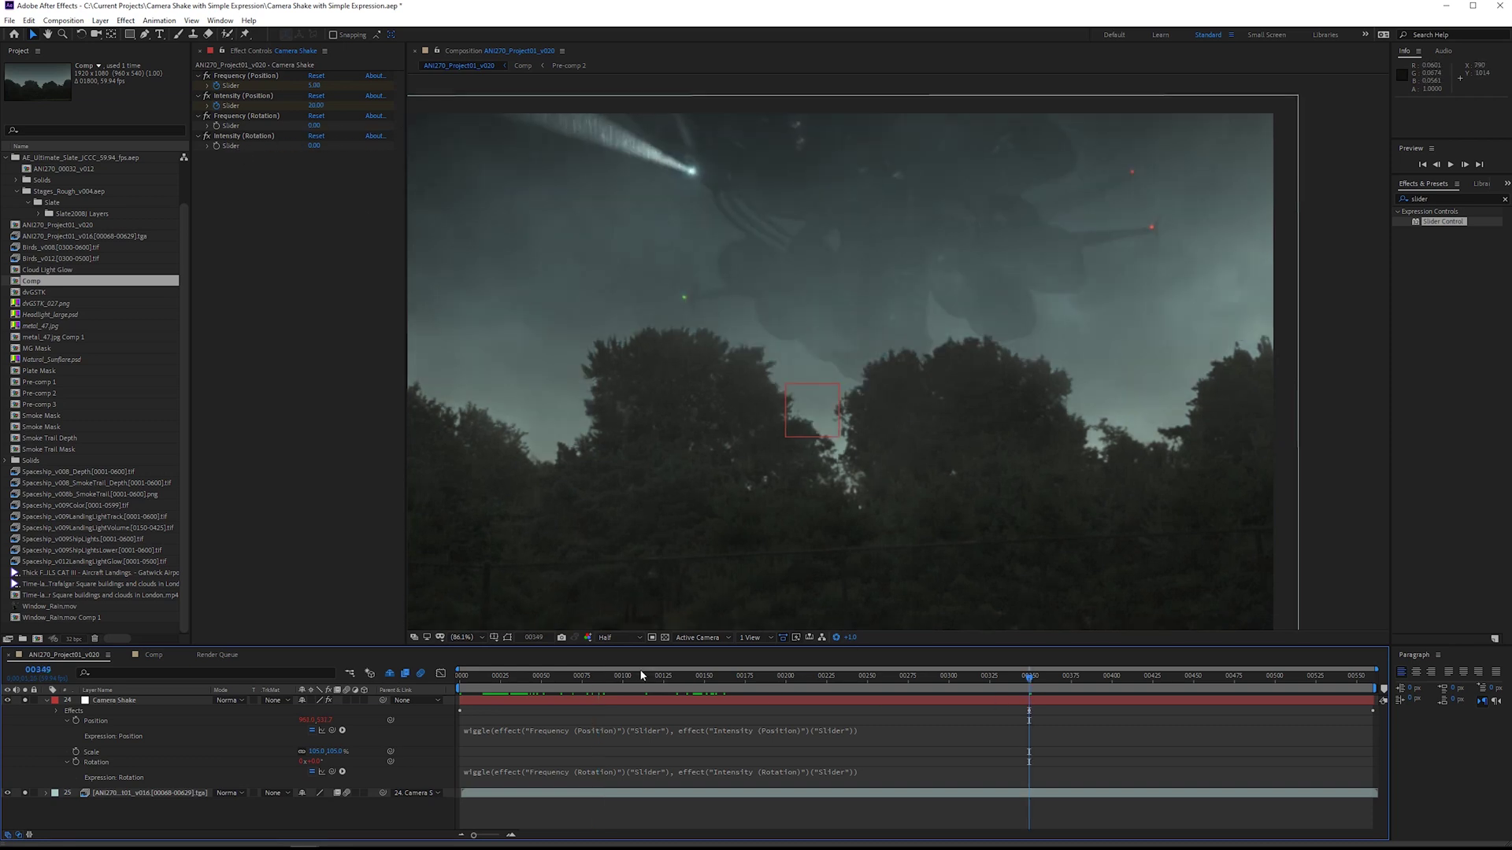
{"action": "key", "text": "Home"}
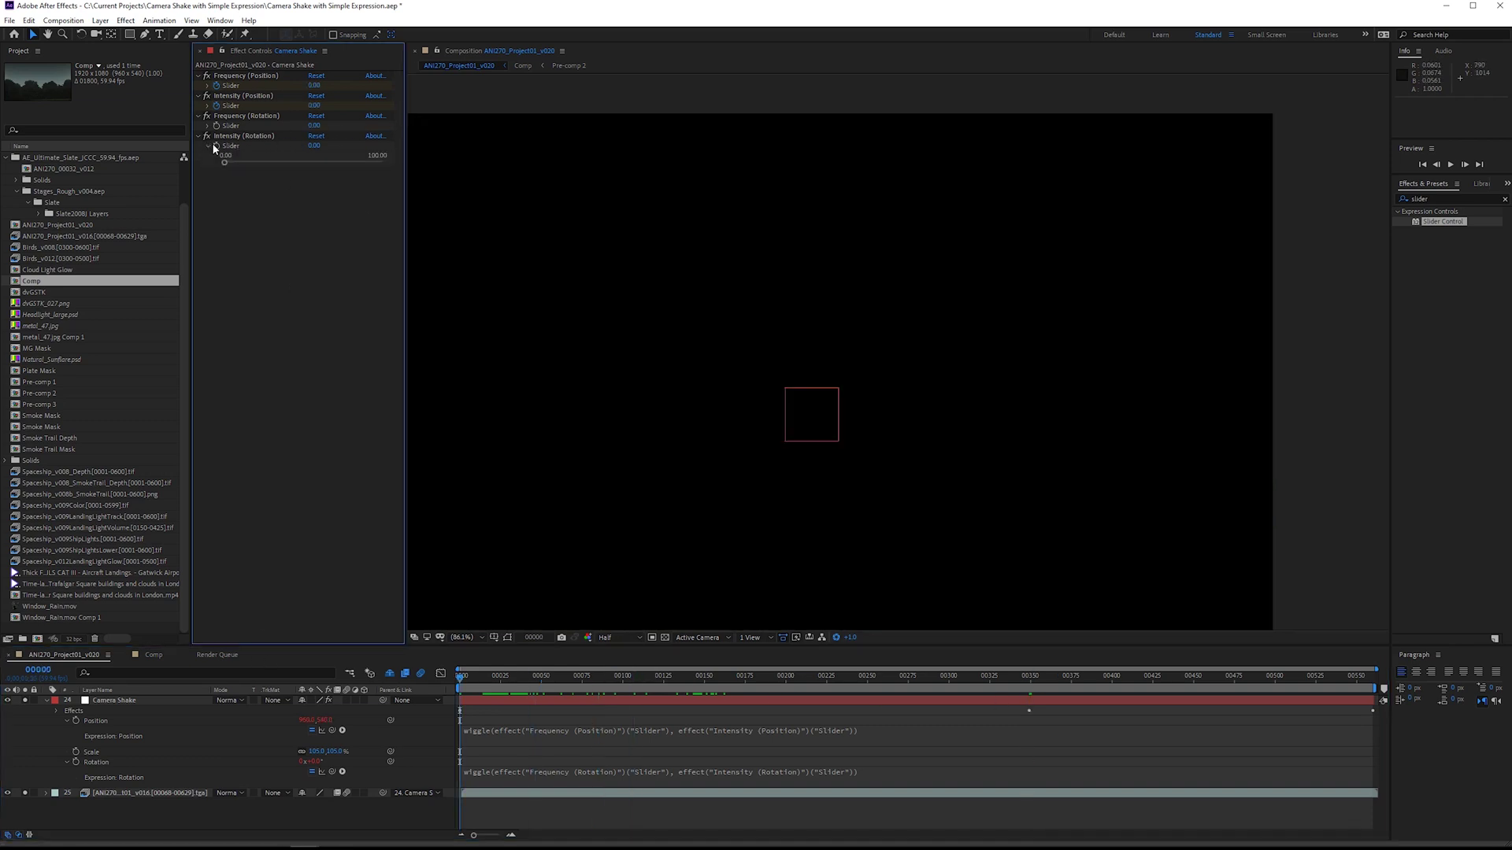
{"action": "left_click", "coordinate": [214, 139]}
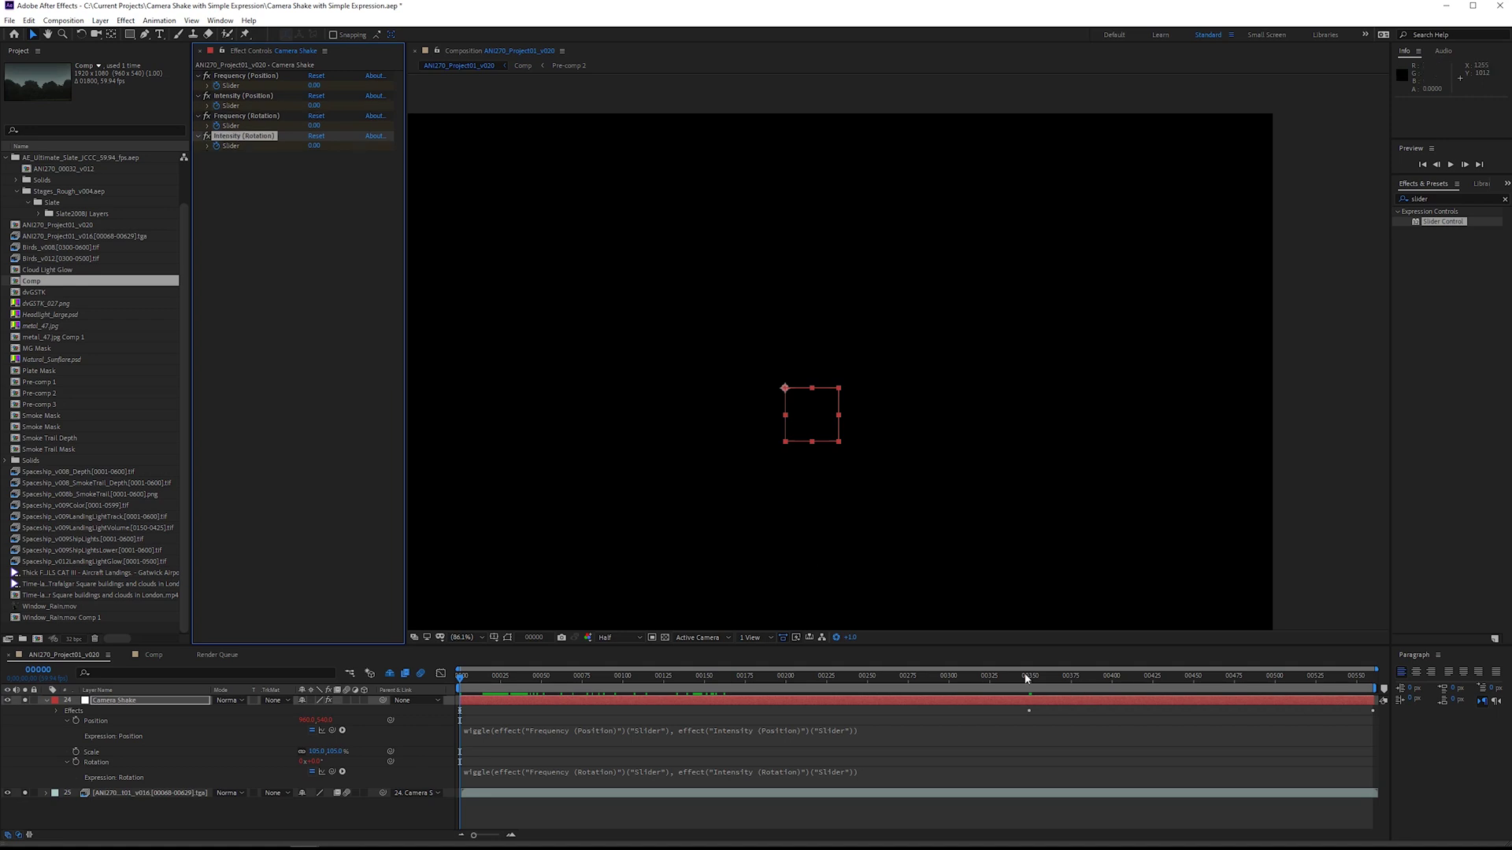
{"action": "left_click", "coordinate": [1029, 677]}
{"action": "left_click", "coordinate": [319, 137]}
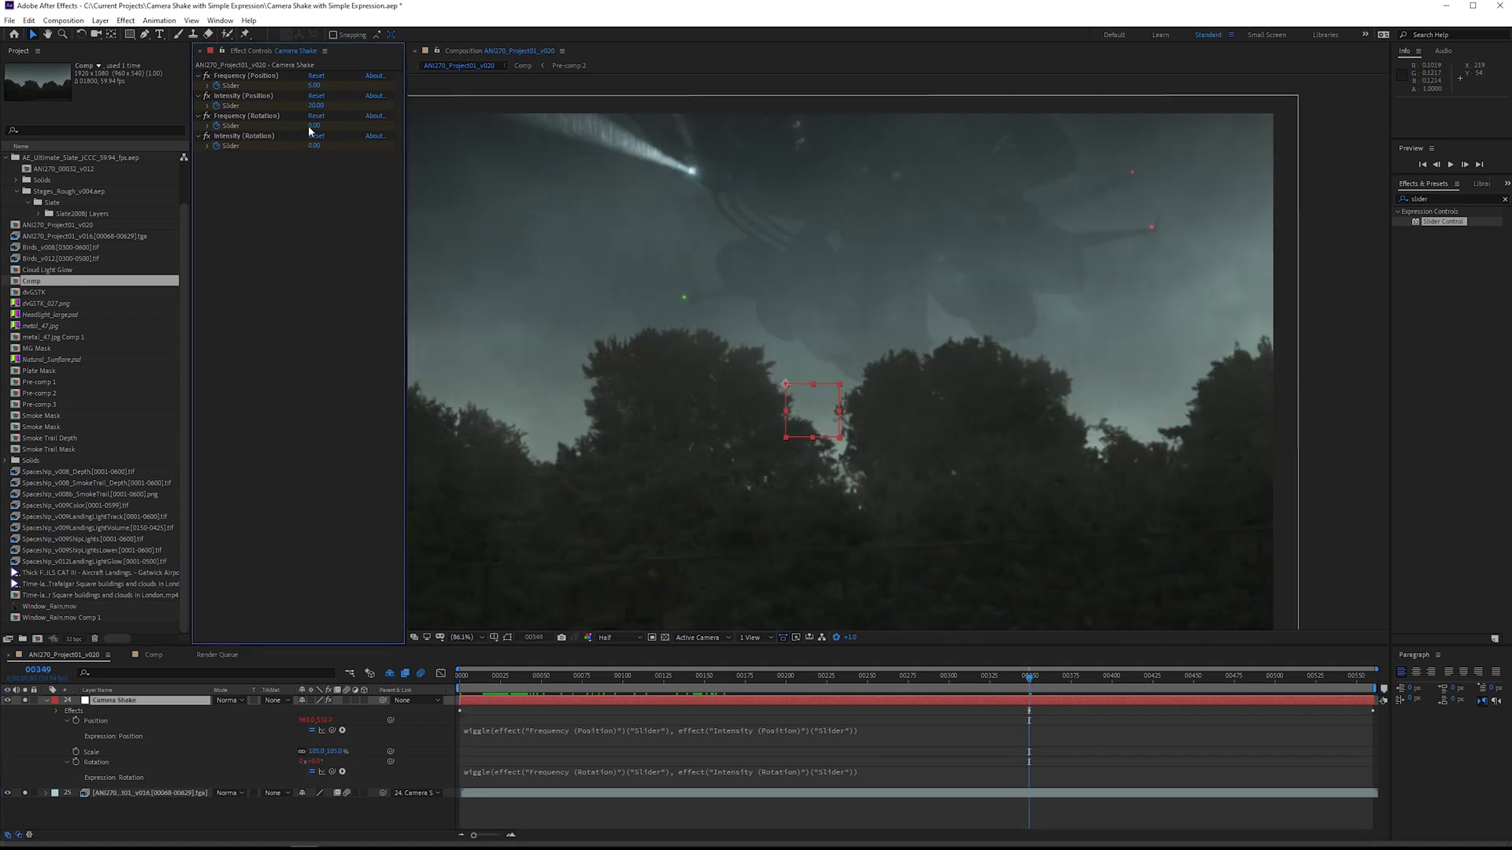
{"action": "left_click", "coordinate": [317, 125]}
{"action": "type", "text": "5"}
{"action": "key", "text": "Return"}
Edit the Intensity (Rotation) and Frequency (Rotation) values at the last frame.
{"action": "left_click", "coordinate": [314, 146]}
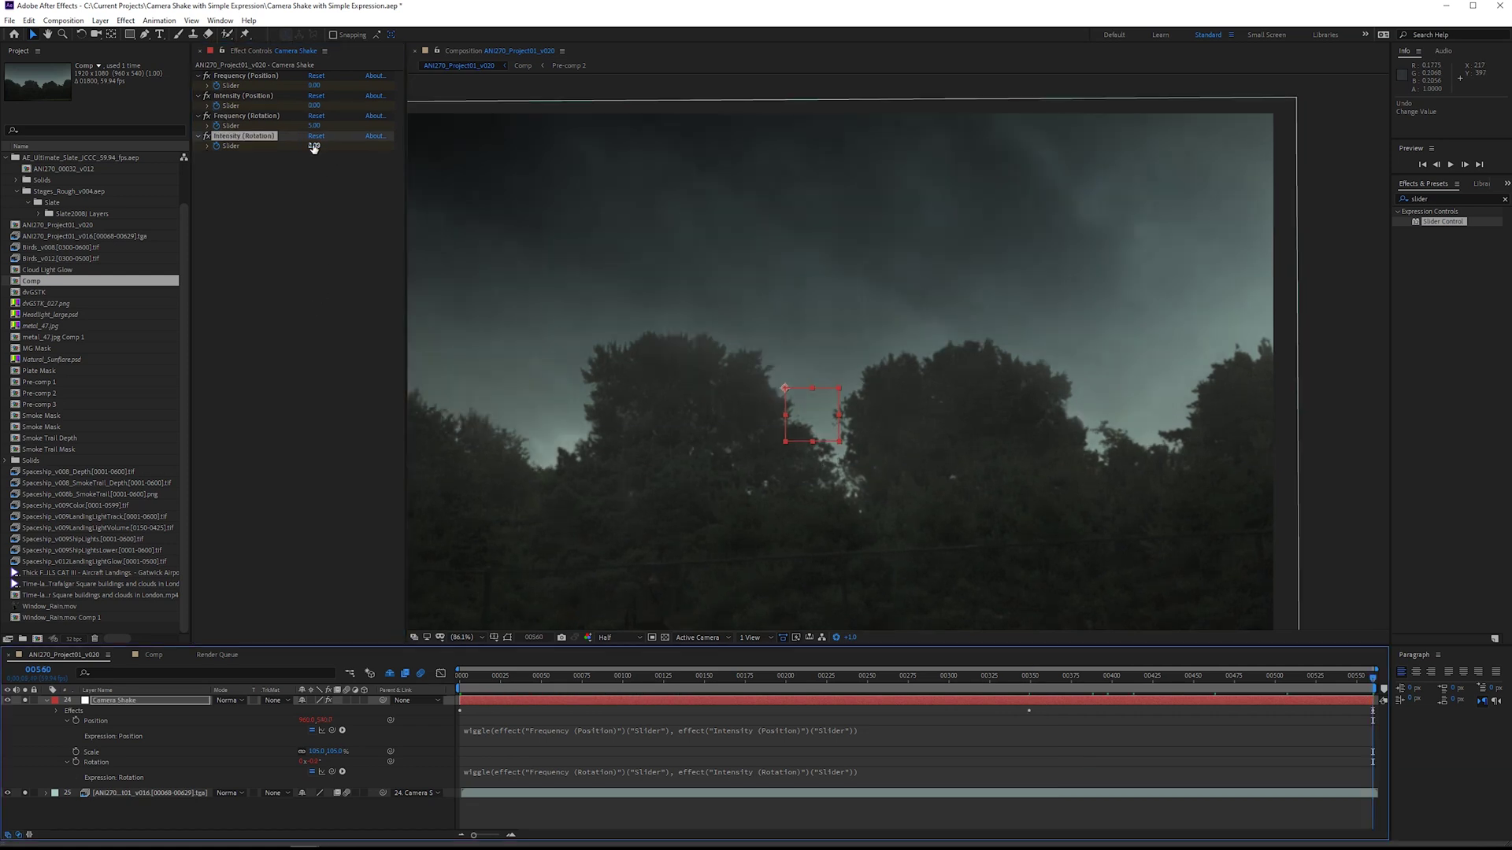
{"action": "left_click", "coordinate": [314, 147]}
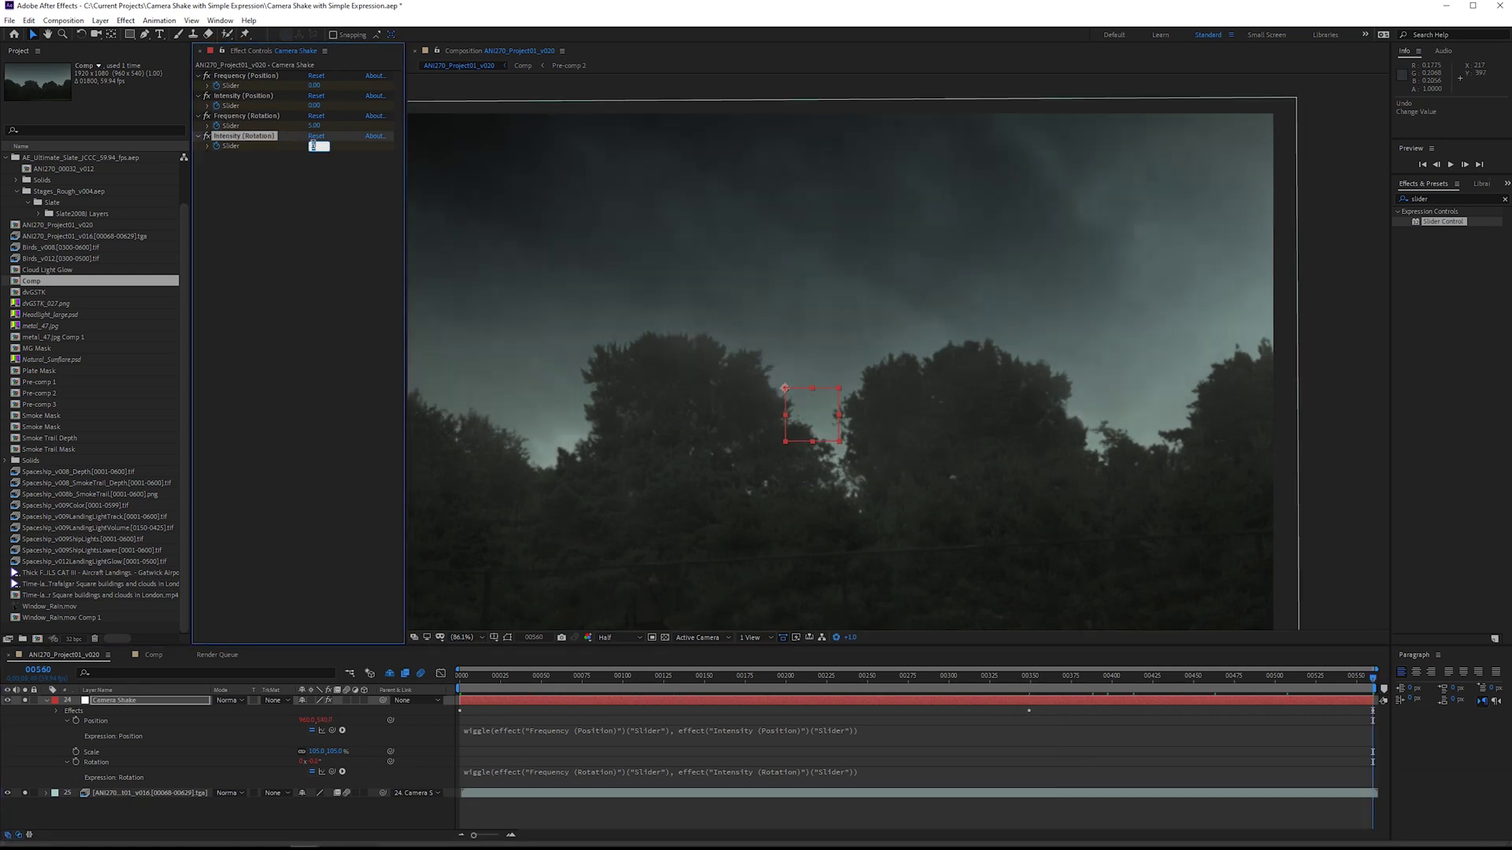
{"action": "left_click", "coordinate": [314, 125]}
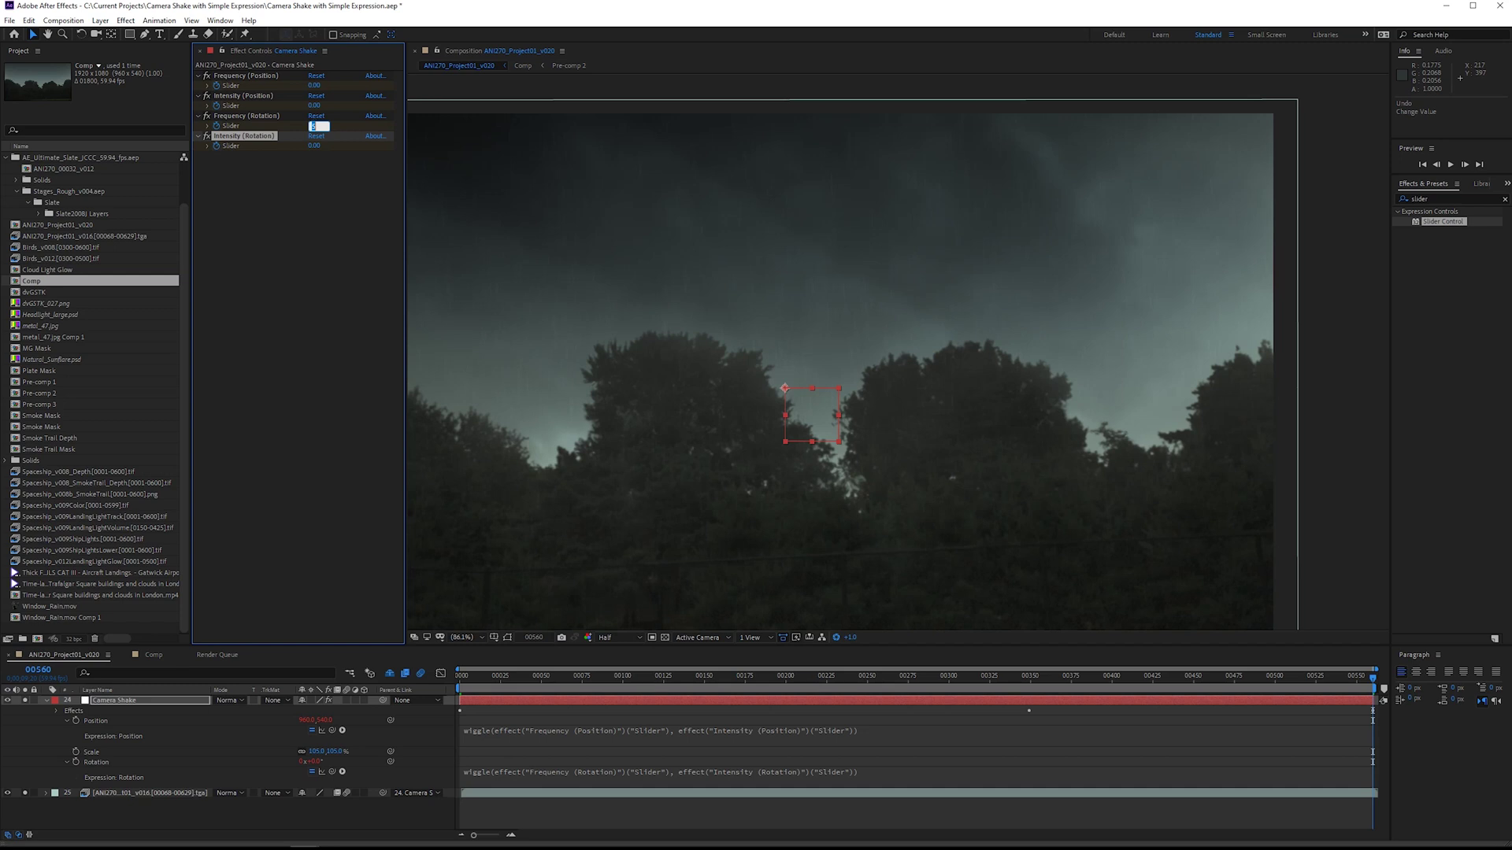
Stop at frame 349 and show the slider keyframes in the timeline.
{"action": "key", "text": "space"}
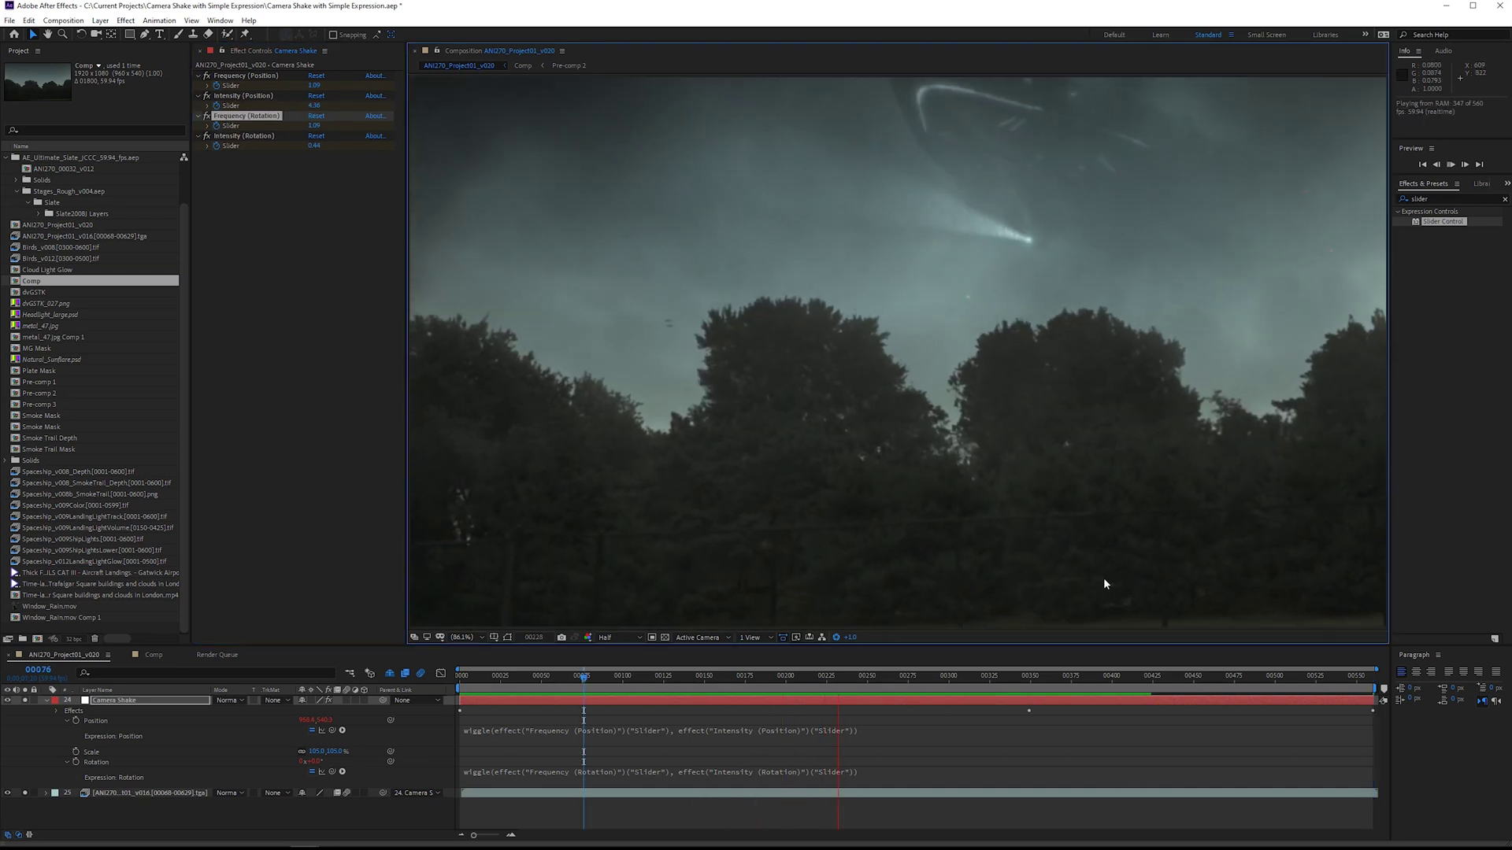
{"action": "left_click", "coordinate": [1023, 682]}
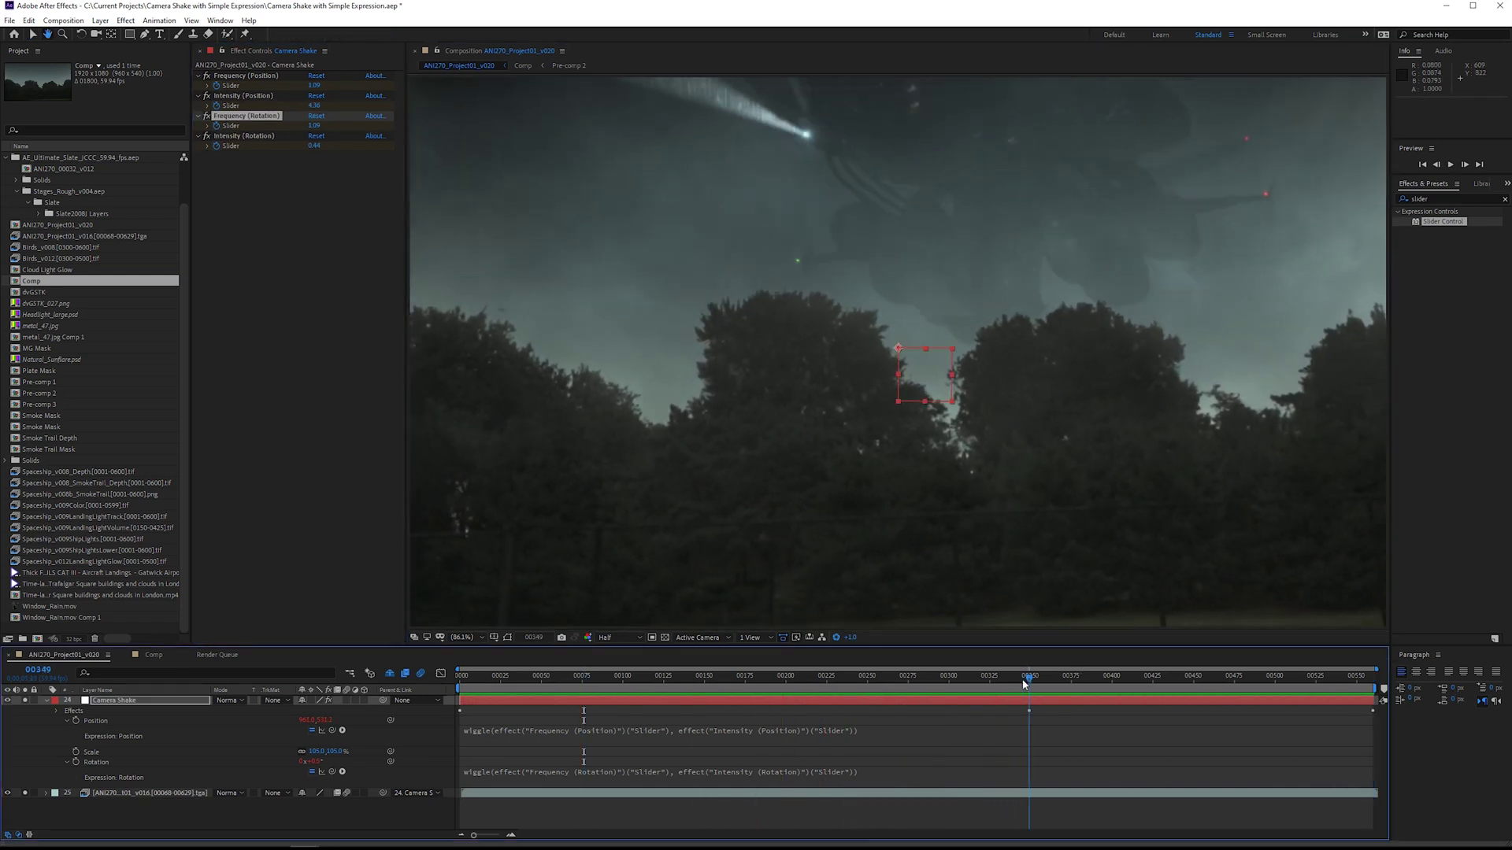
{"action": "key", "text": "u"}
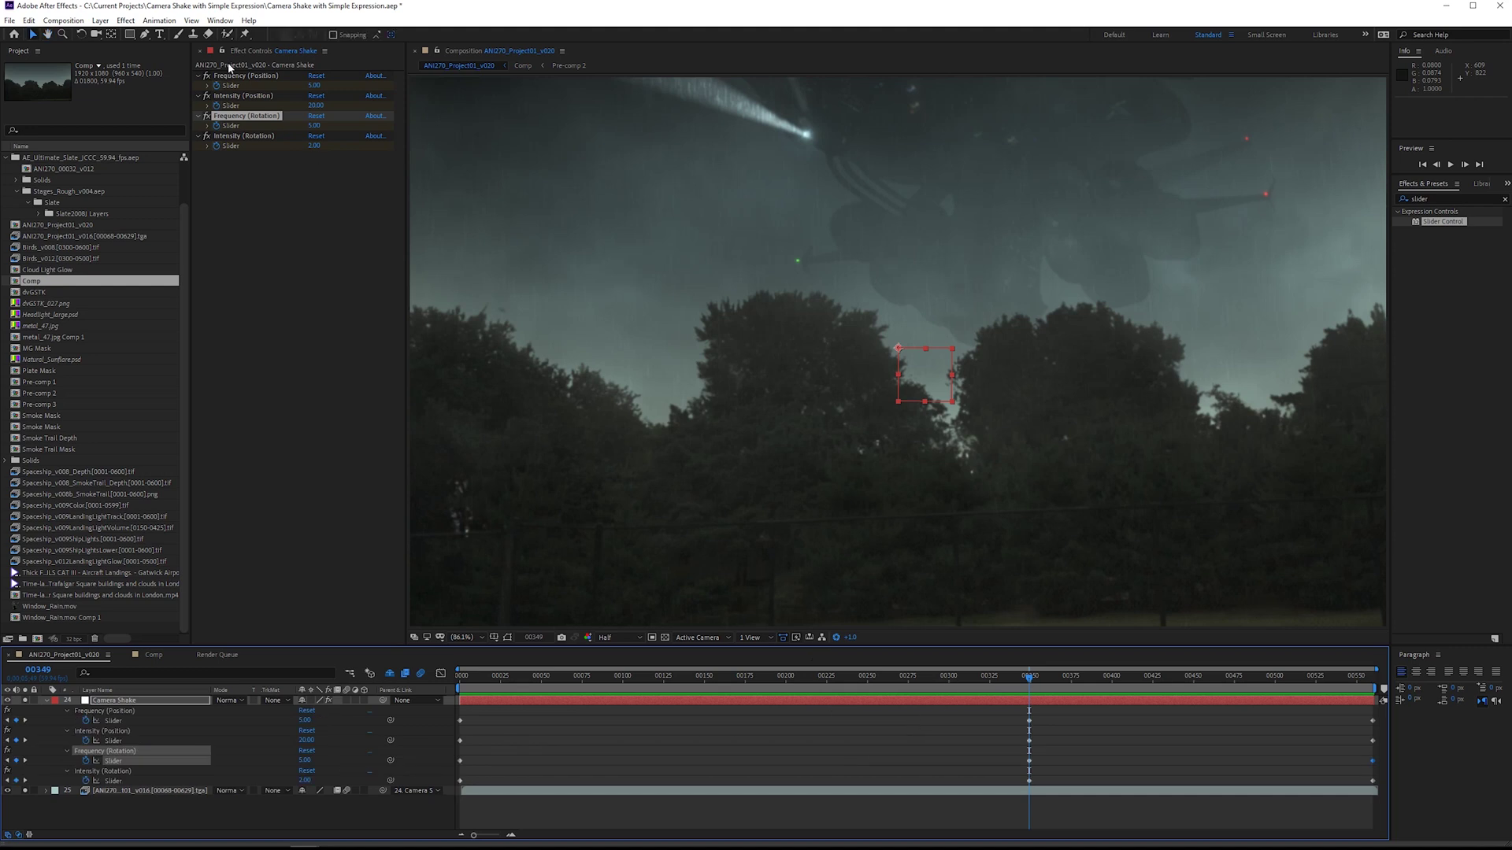
At frame 349, set position intensity 10, both frequencies 3 and rotation intensity 1.
{"action": "left_click", "coordinate": [317, 104]}
{"action": "type", "text": "10"}
{"action": "key", "text": "Return"}
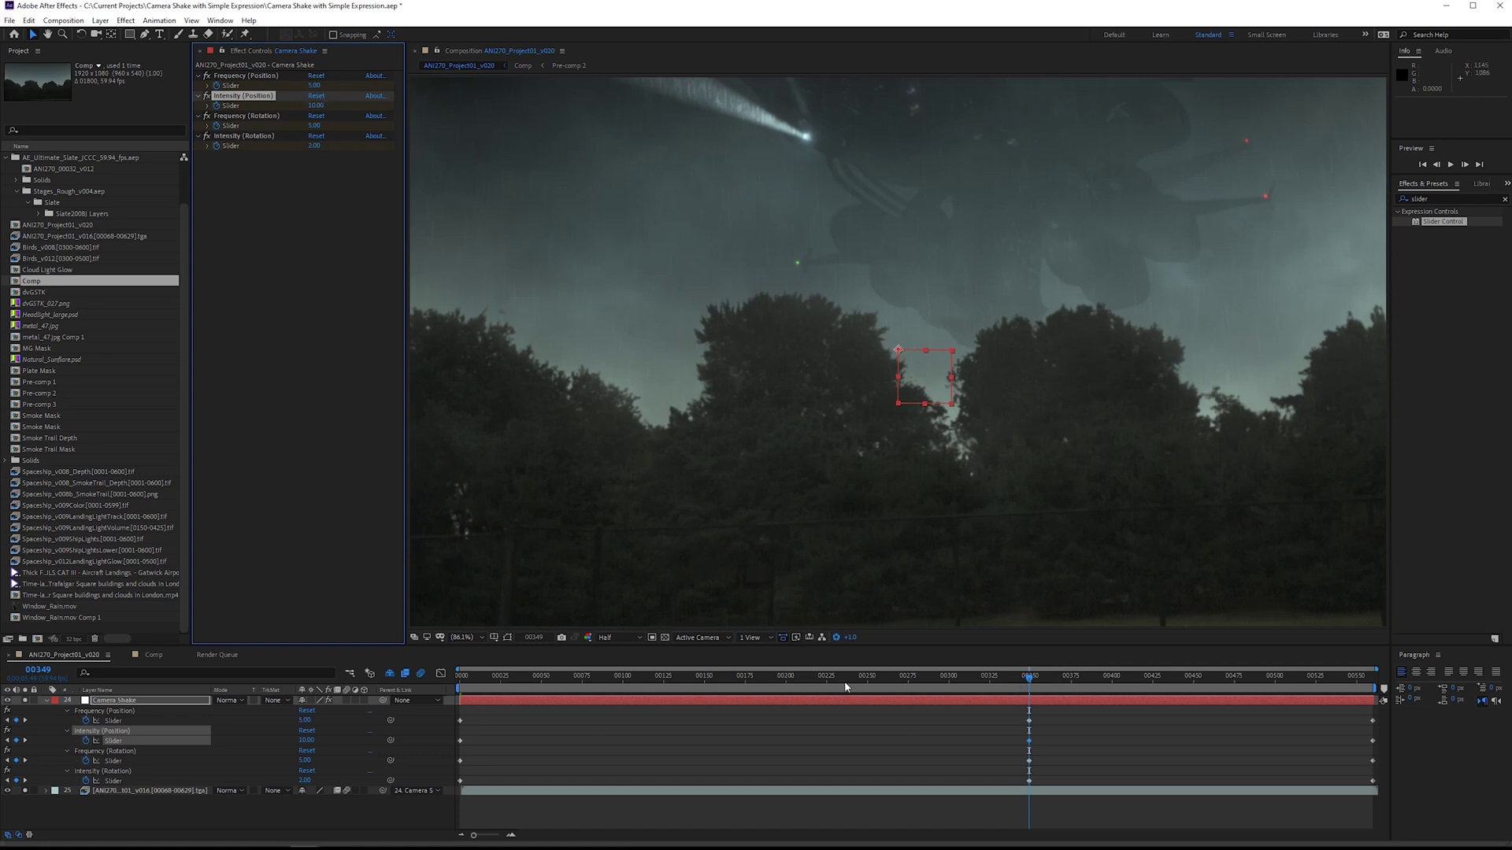
{"action": "left_click", "coordinate": [323, 85]}
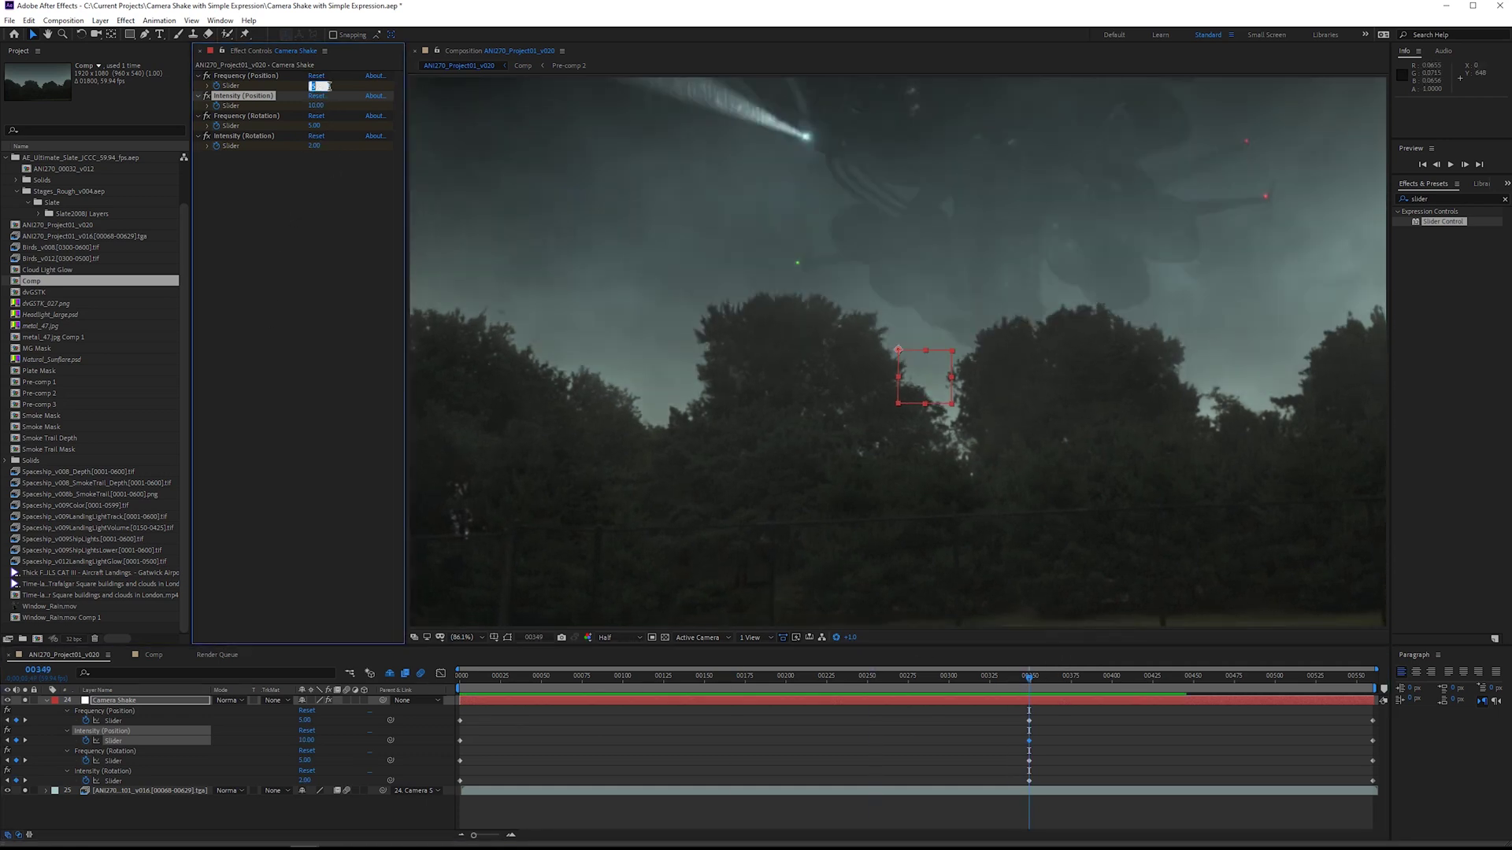
{"action": "type", "text": "3"}
{"action": "key", "text": "Return"}
{"action": "left_click", "coordinate": [315, 125]}
{"action": "type", "text": "3"}
{"action": "key", "text": "Return"}
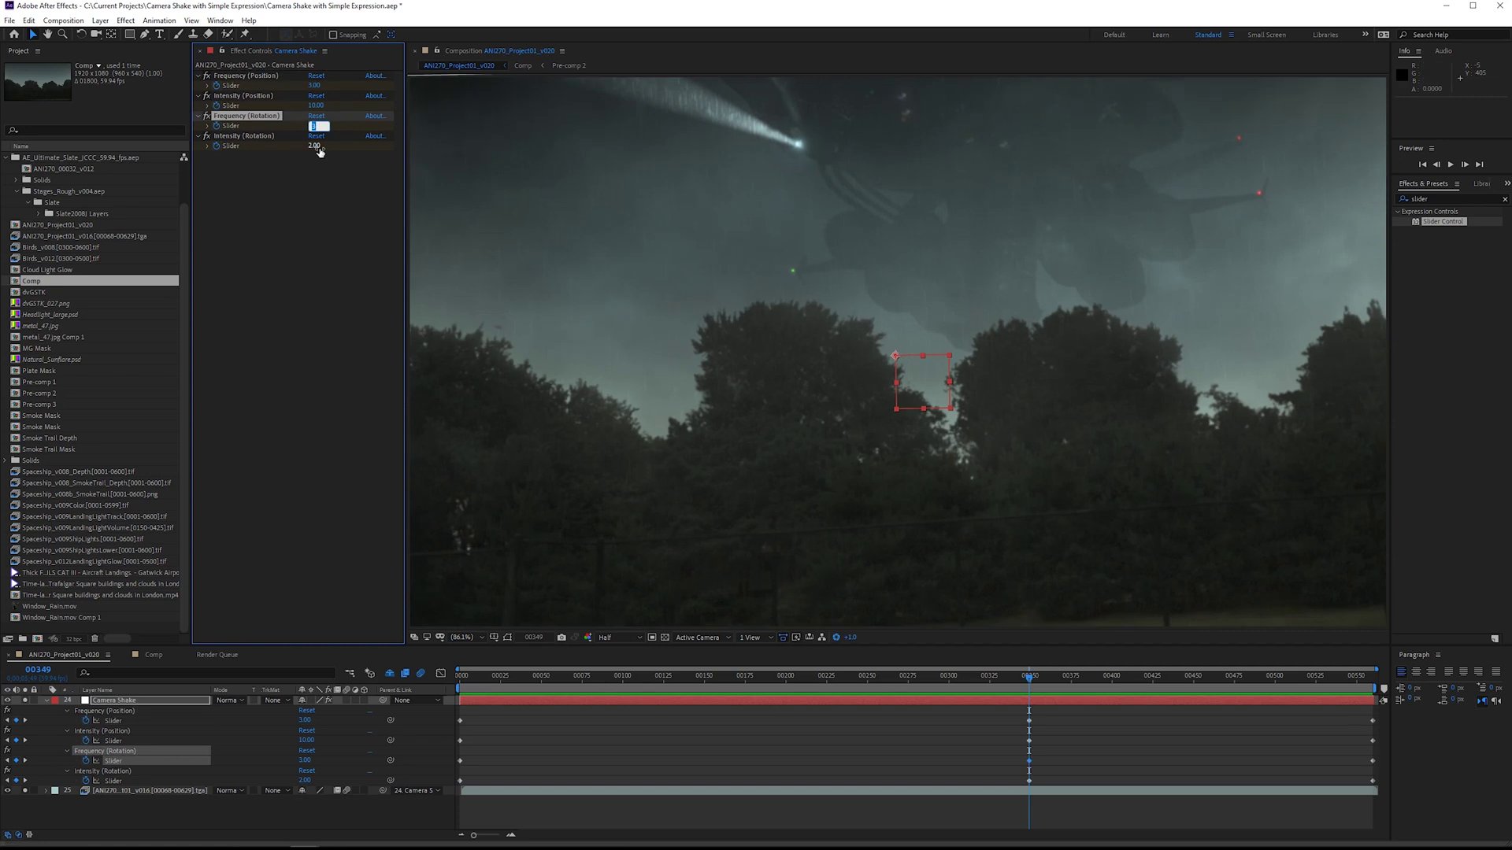
{"action": "left_click", "coordinate": [318, 147]}
{"action": "type", "text": "1"}
{"action": "key", "text": "Return"}
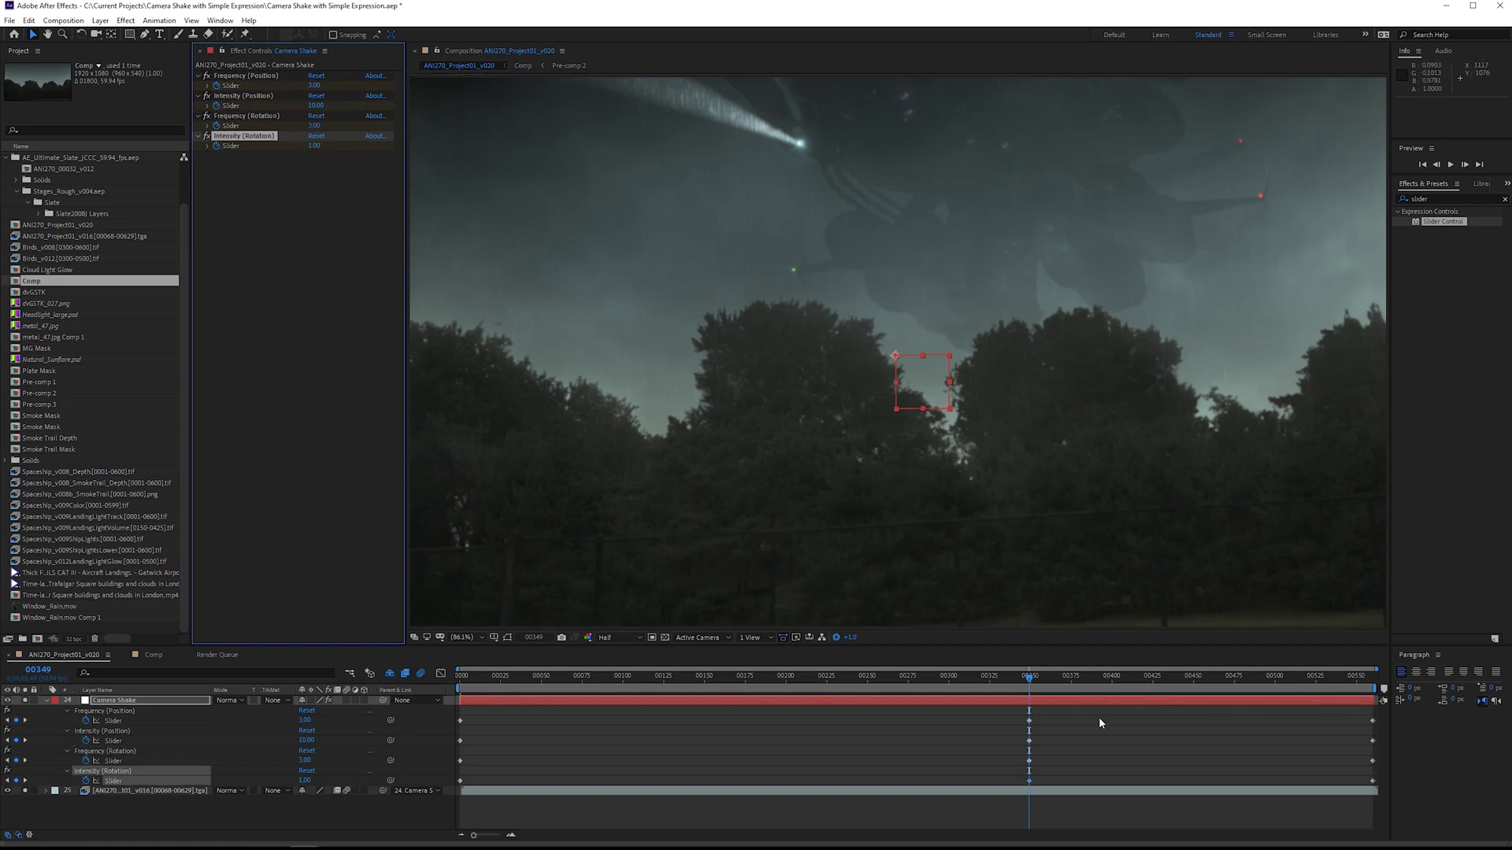
Preview the shake, raise Intensity (Position) to 20, and preview again from the start.
{"action": "left_click_drag", "start_coordinate": [1032, 673], "coordinate": [437, 687]}
{"action": "key", "text": "space"}
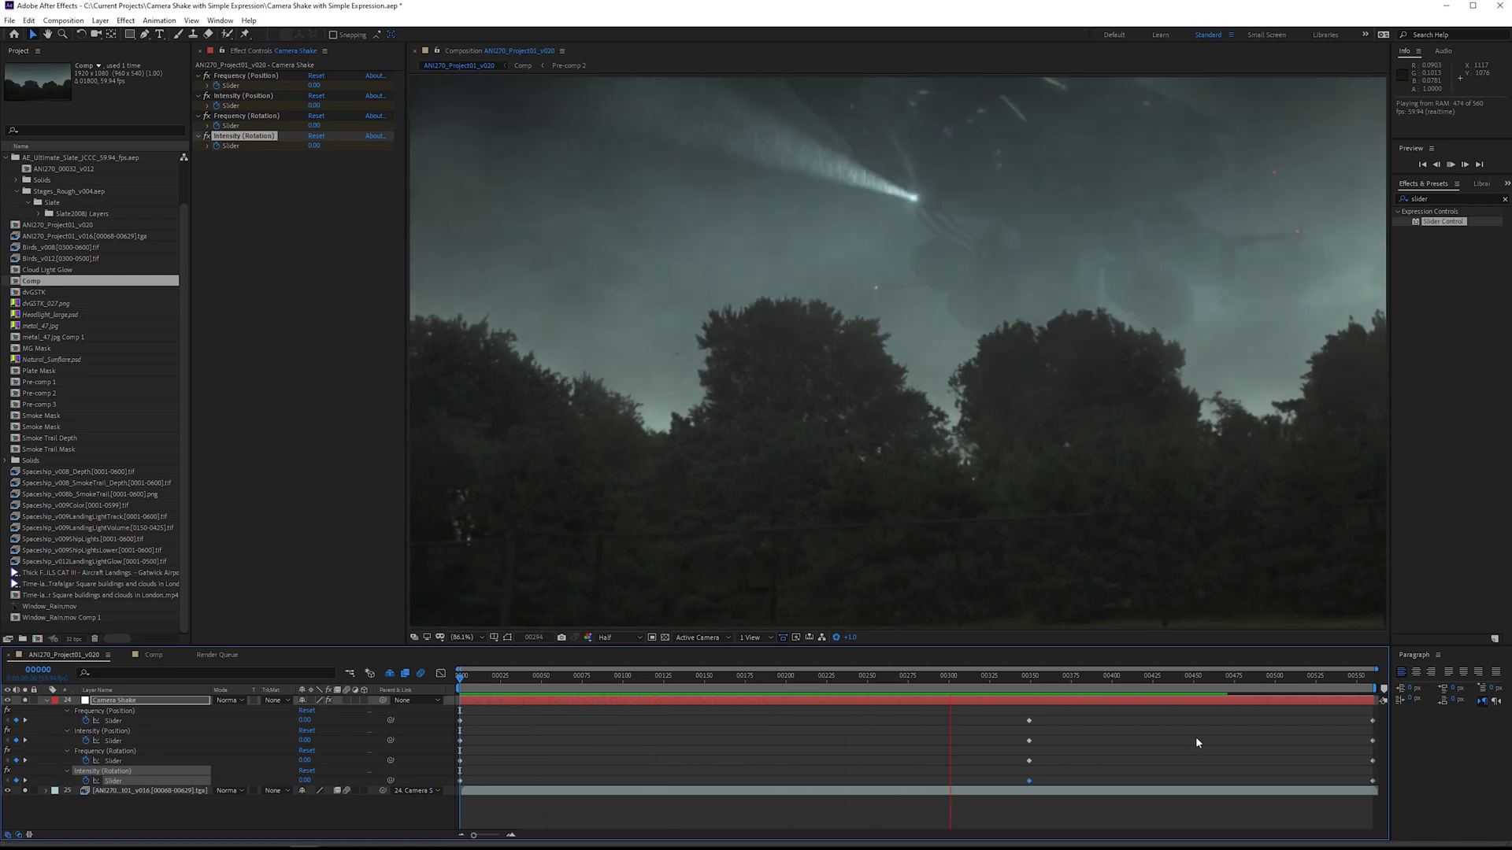
{"action": "key", "text": "space"}
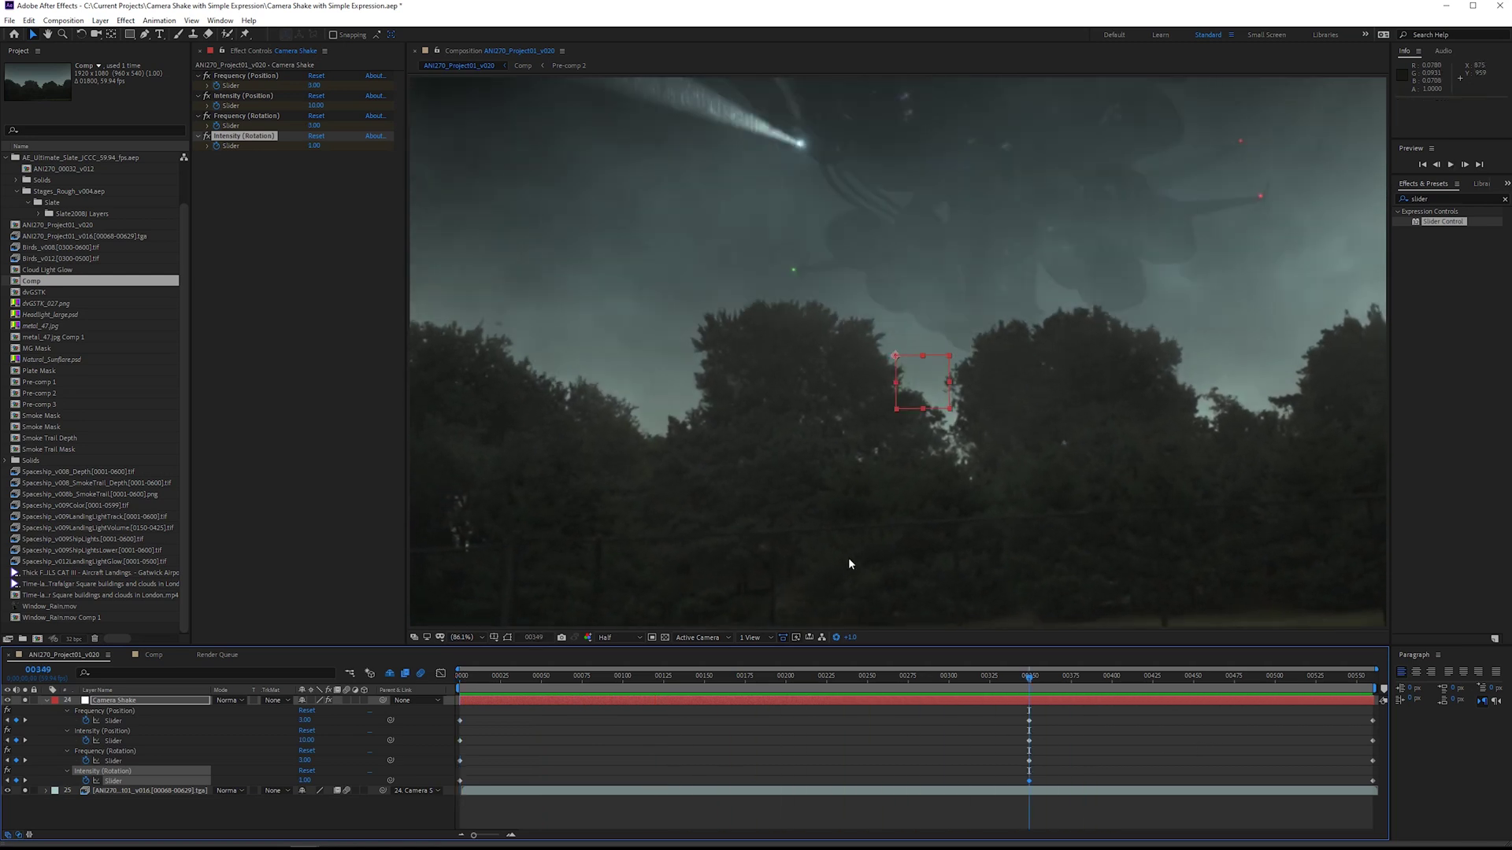
{"action": "left_click", "coordinate": [314, 106]}
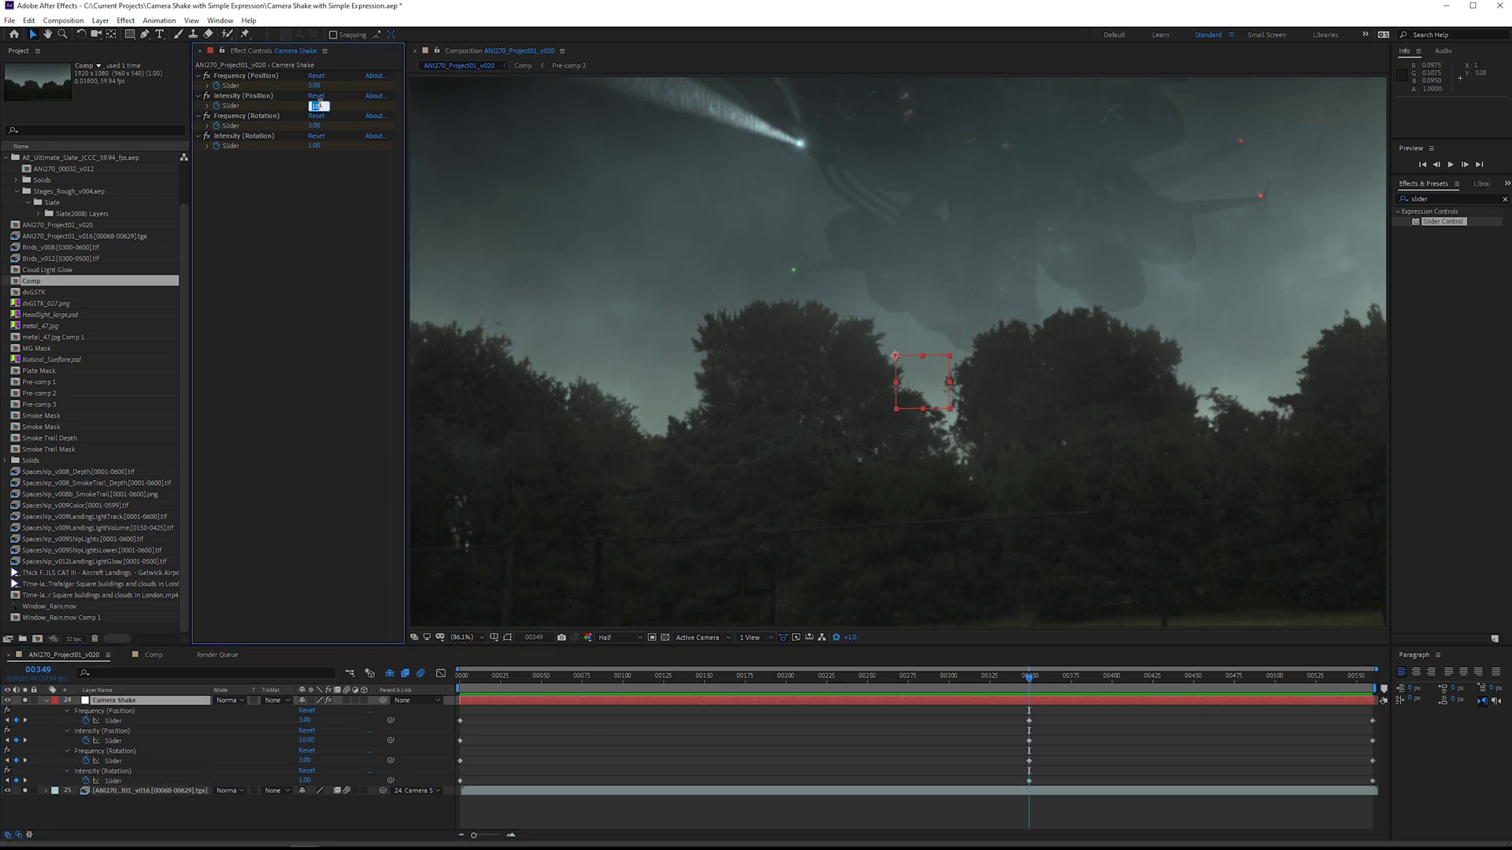
{"action": "type", "text": "20"}
{"action": "key", "text": "Return"}
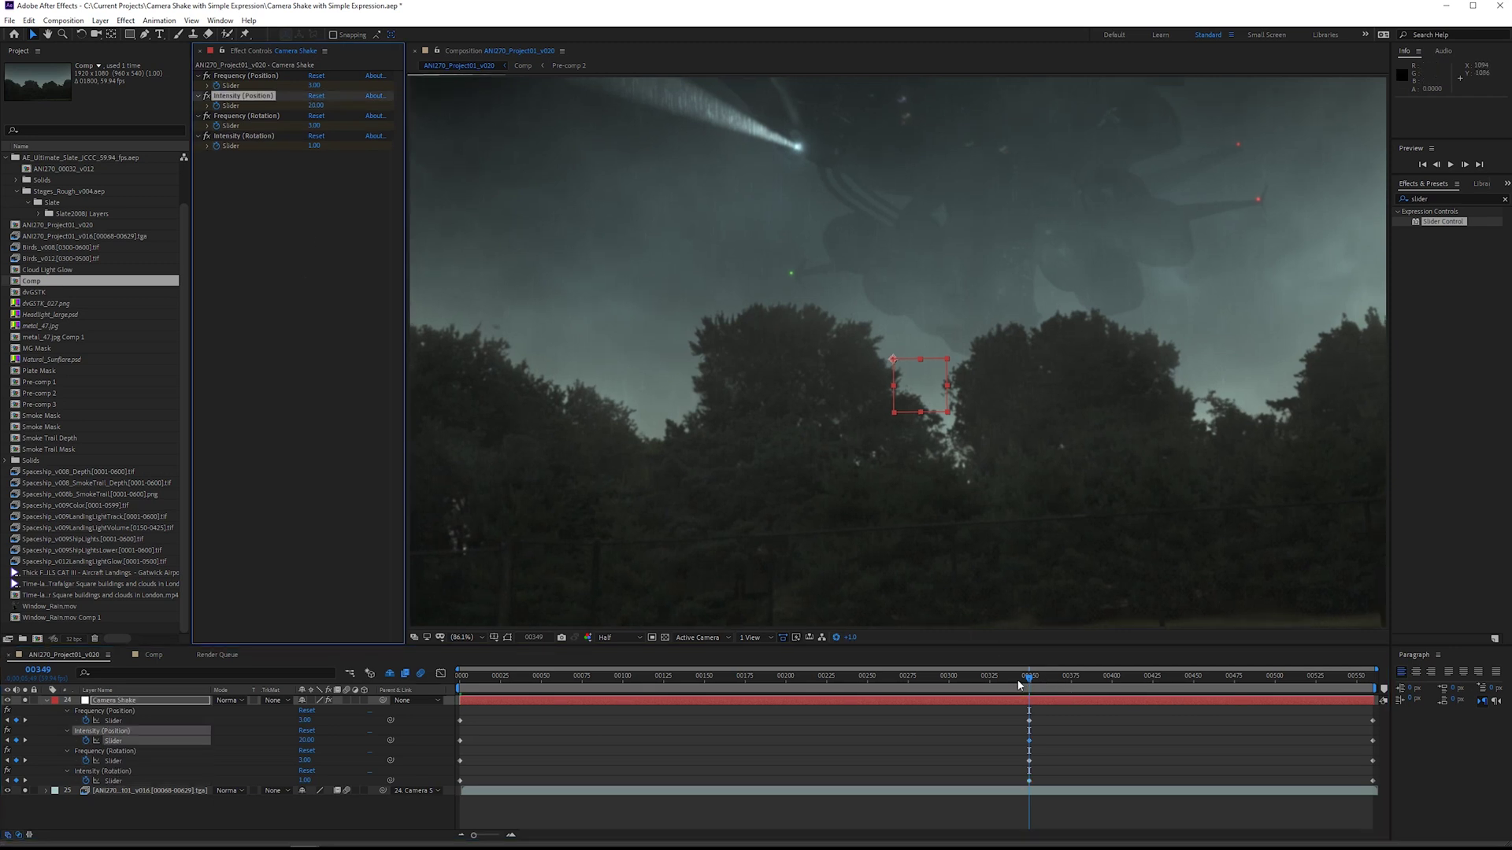
{"action": "key", "text": "Home"}
{"action": "key", "text": "space"}
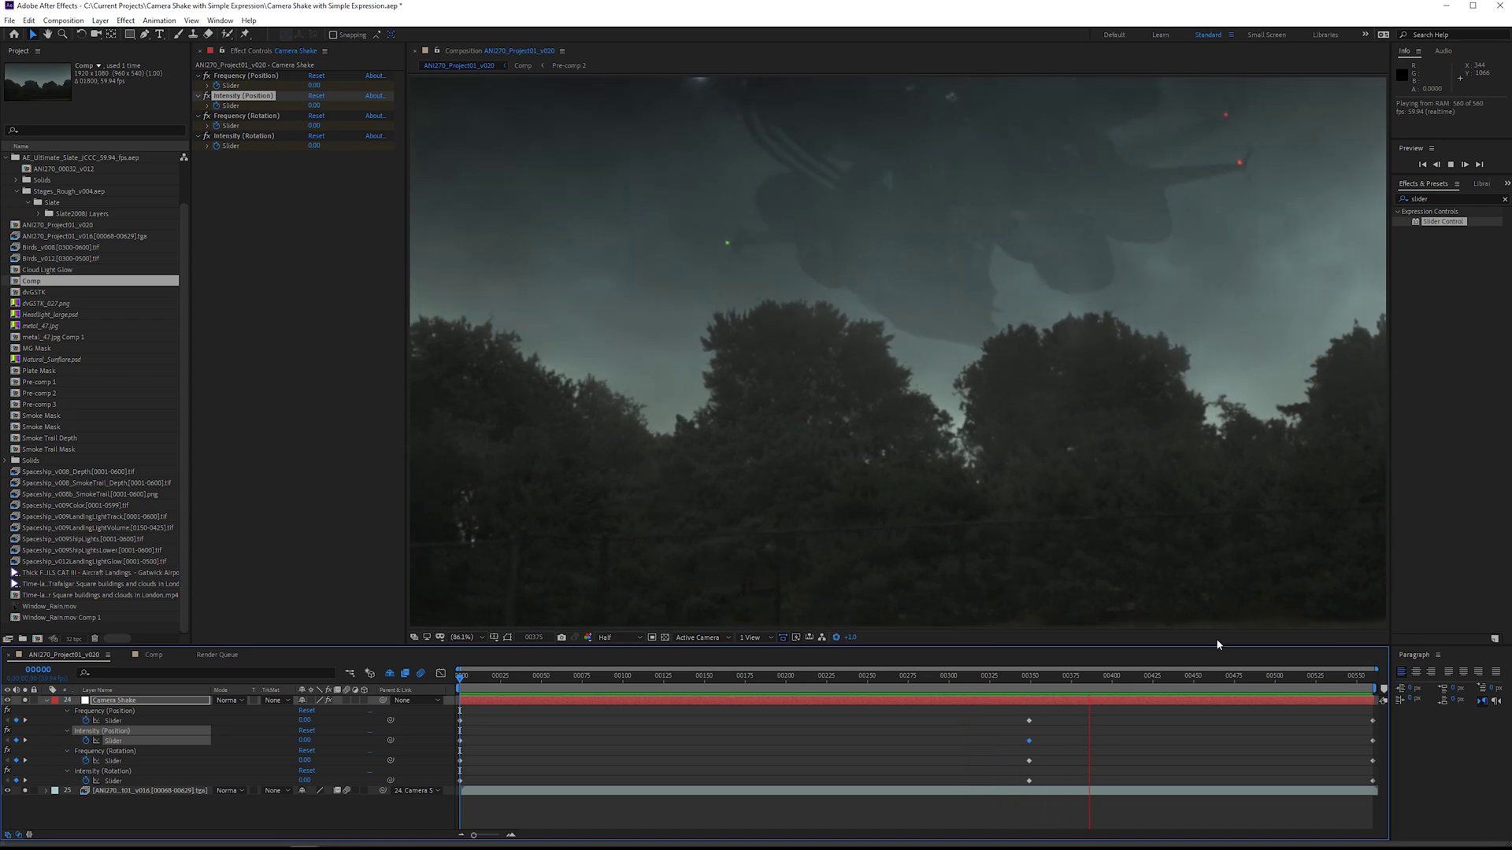
Select the four starting slider keyframes and apply Easy Ease in the Graph Editor.
{"action": "key", "text": "space"}
{"action": "left_click", "coordinate": [479, 715]}
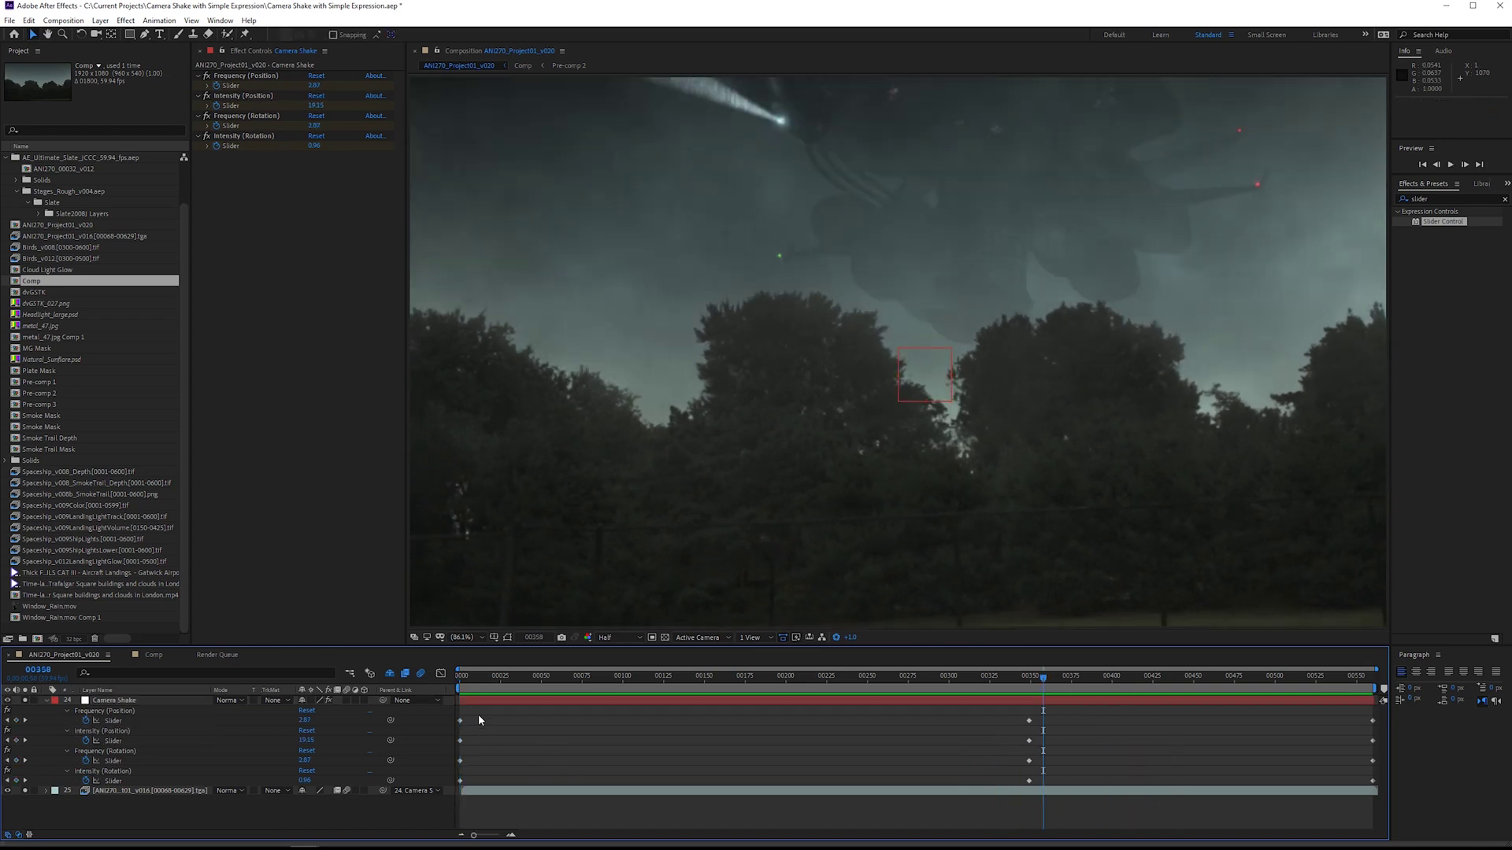
{"action": "left_click_drag", "start_coordinate": [462, 783], "coordinate": [462, 783]}
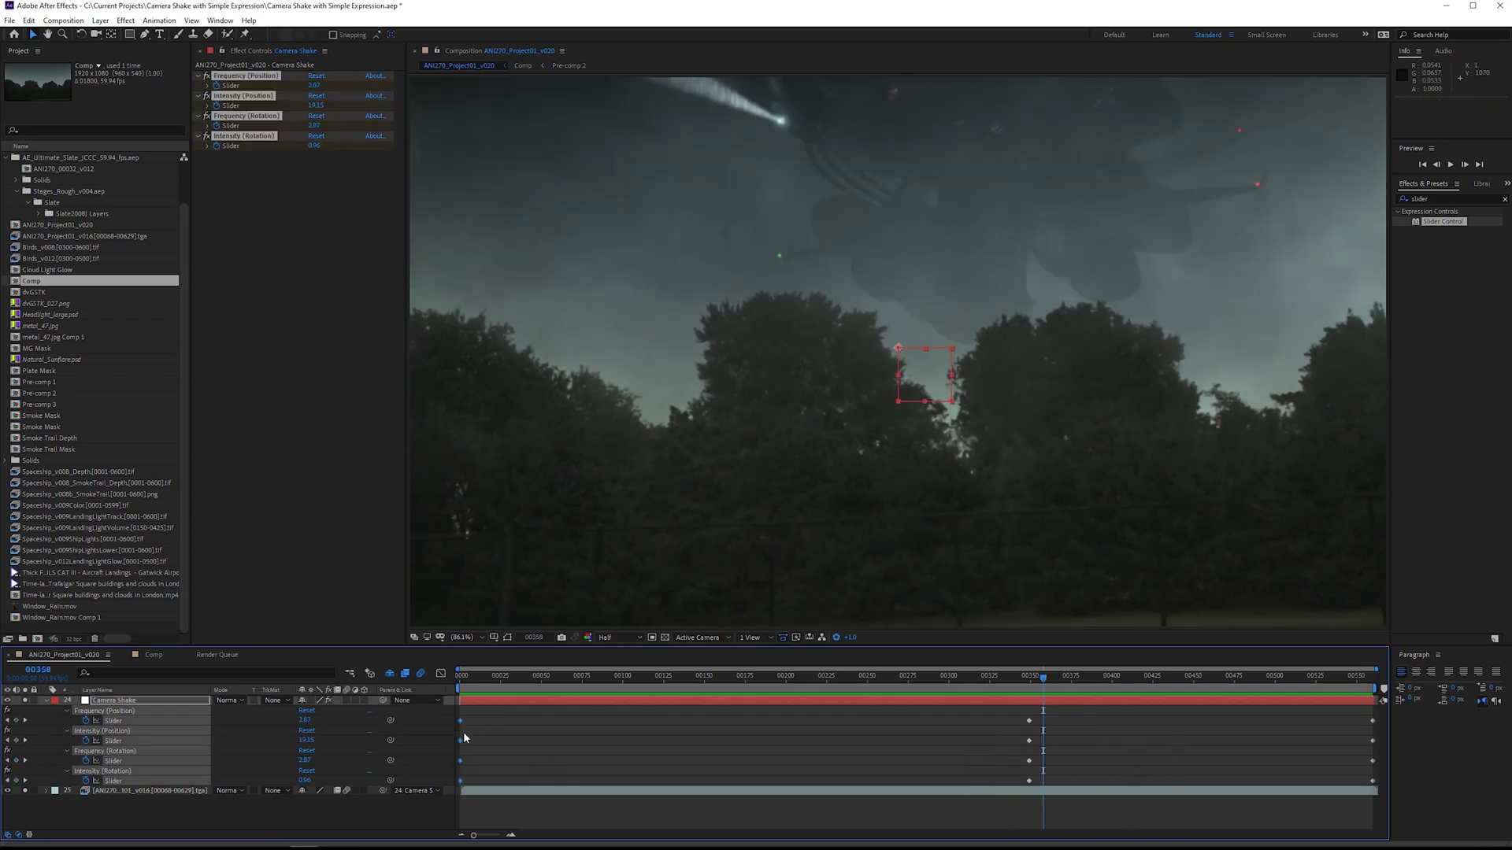
{"action": "left_click", "coordinate": [439, 674]}
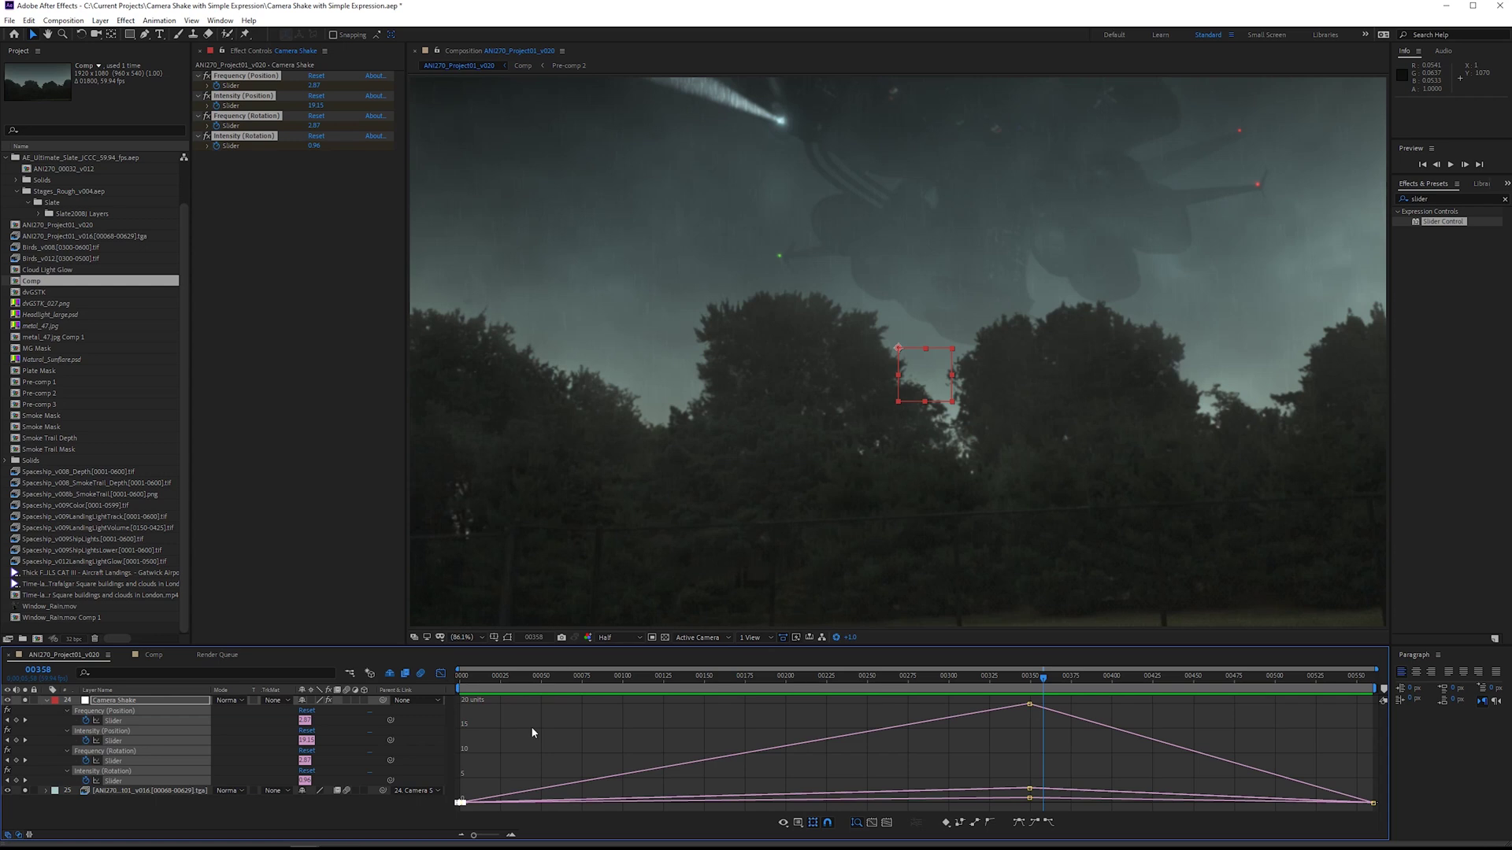
{"action": "left_click", "coordinate": [1024, 821]}
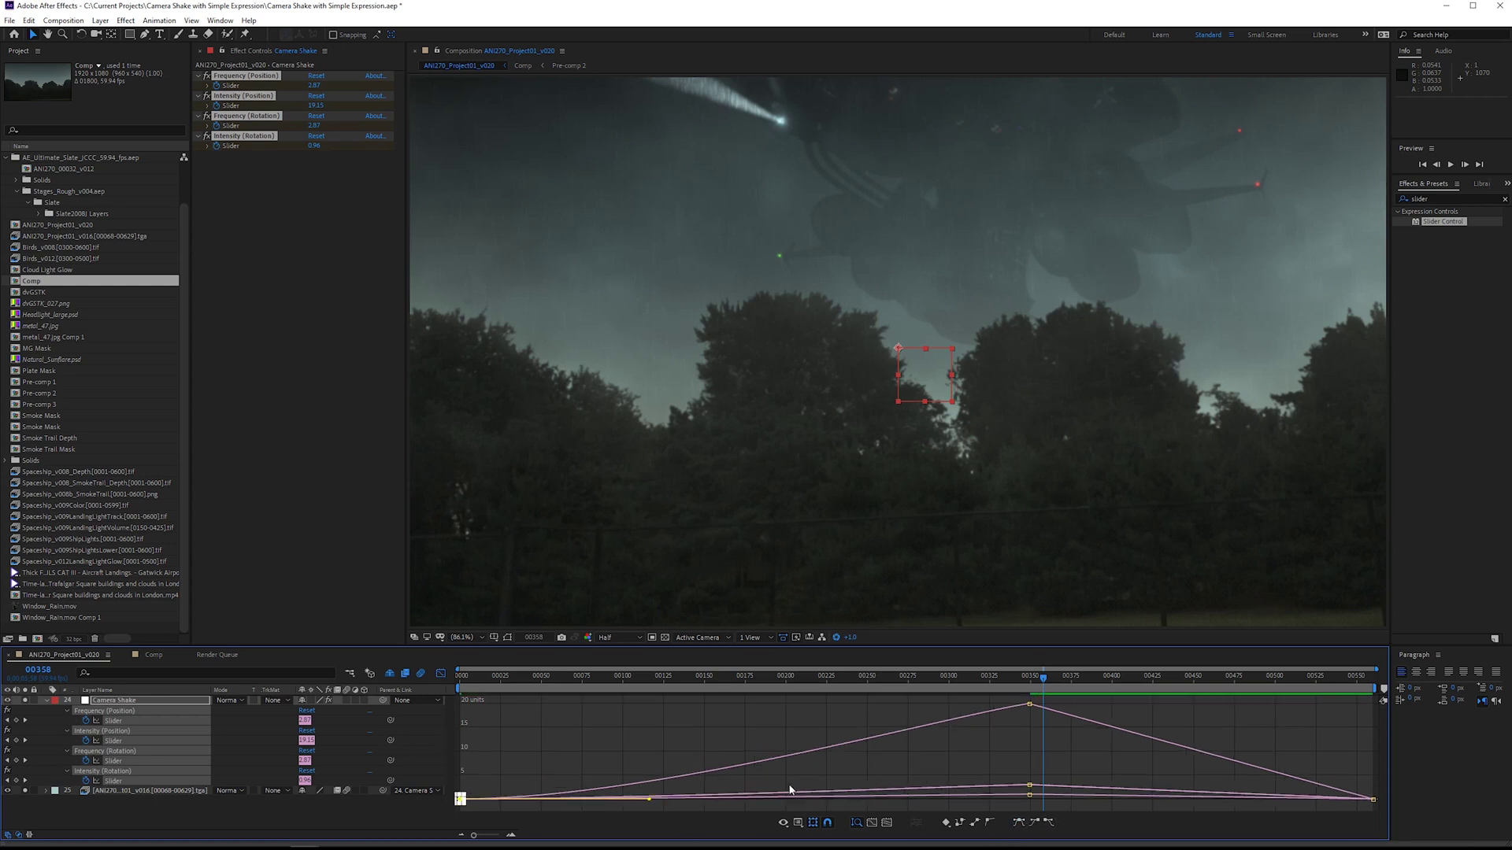
Apply Easy Ease to the ending keyframes and preview the smoothed shake.
{"action": "left_click_drag", "start_coordinate": [1303, 762], "coordinate": [1397, 816]}
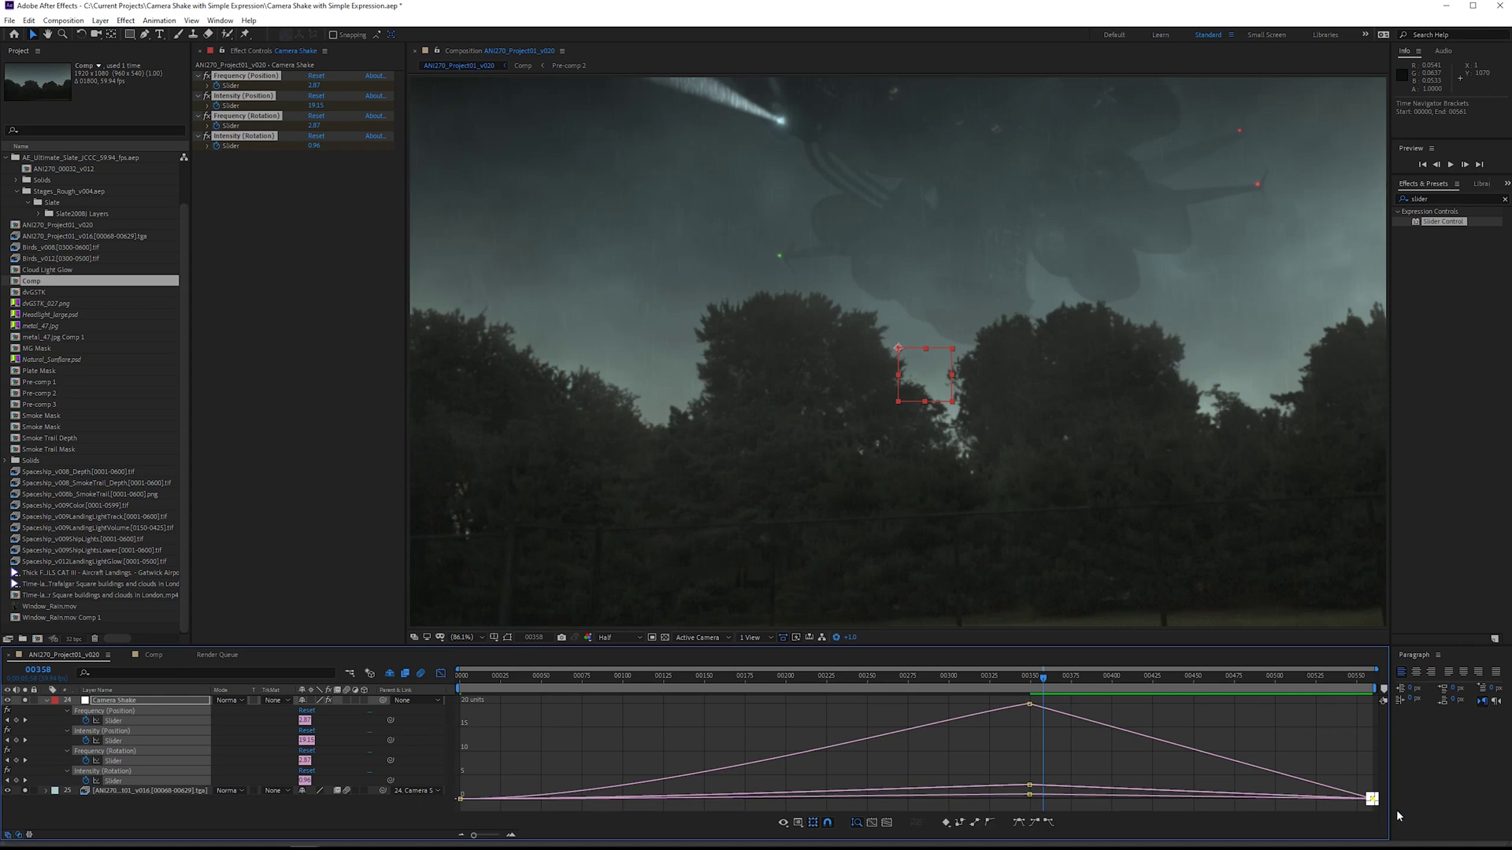
{"action": "left_click", "coordinate": [1026, 824]}
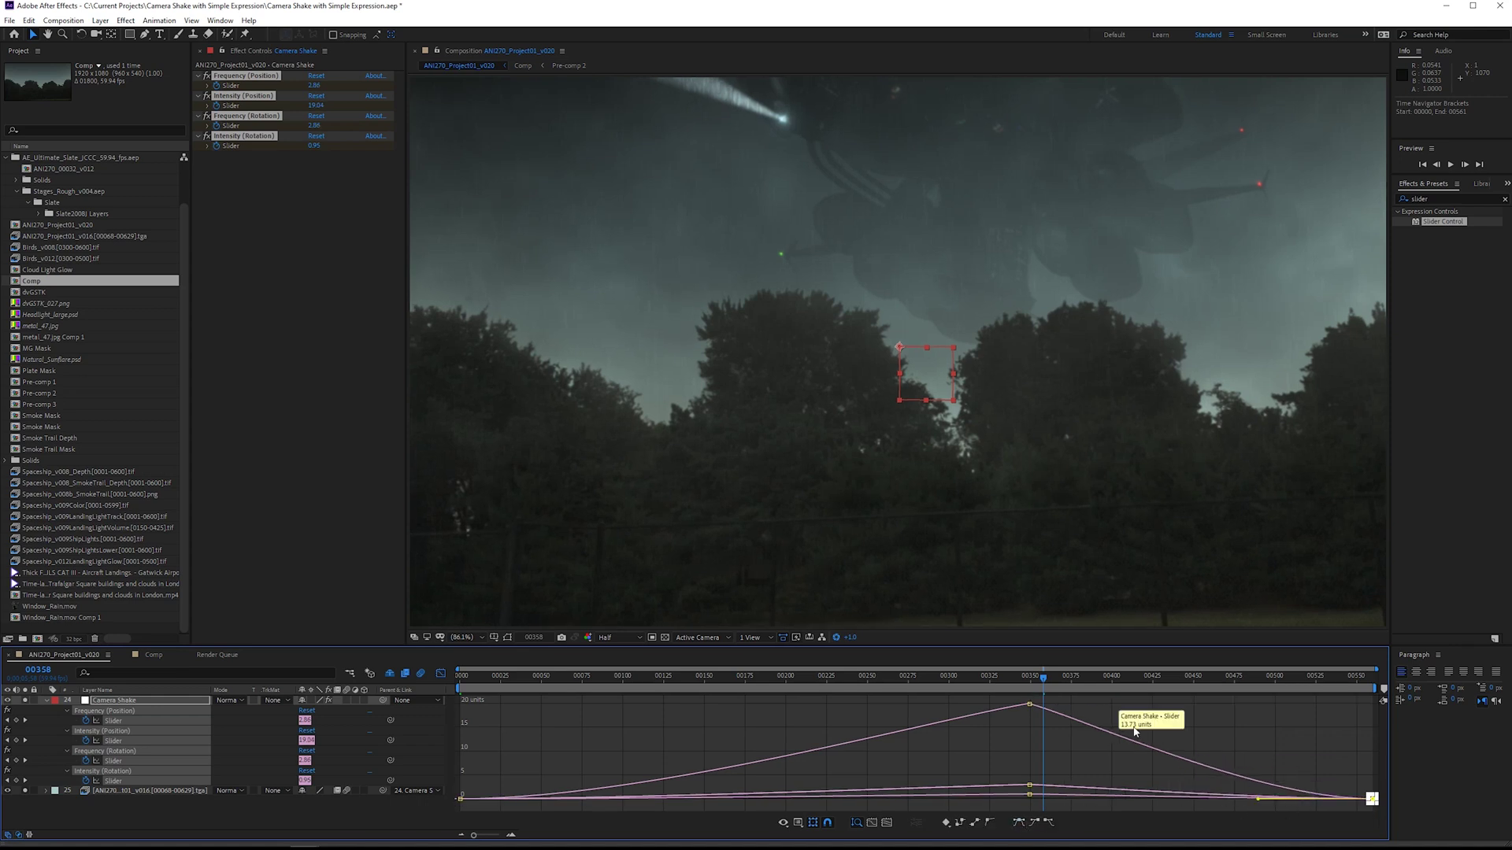
{"action": "key", "text": "space"}
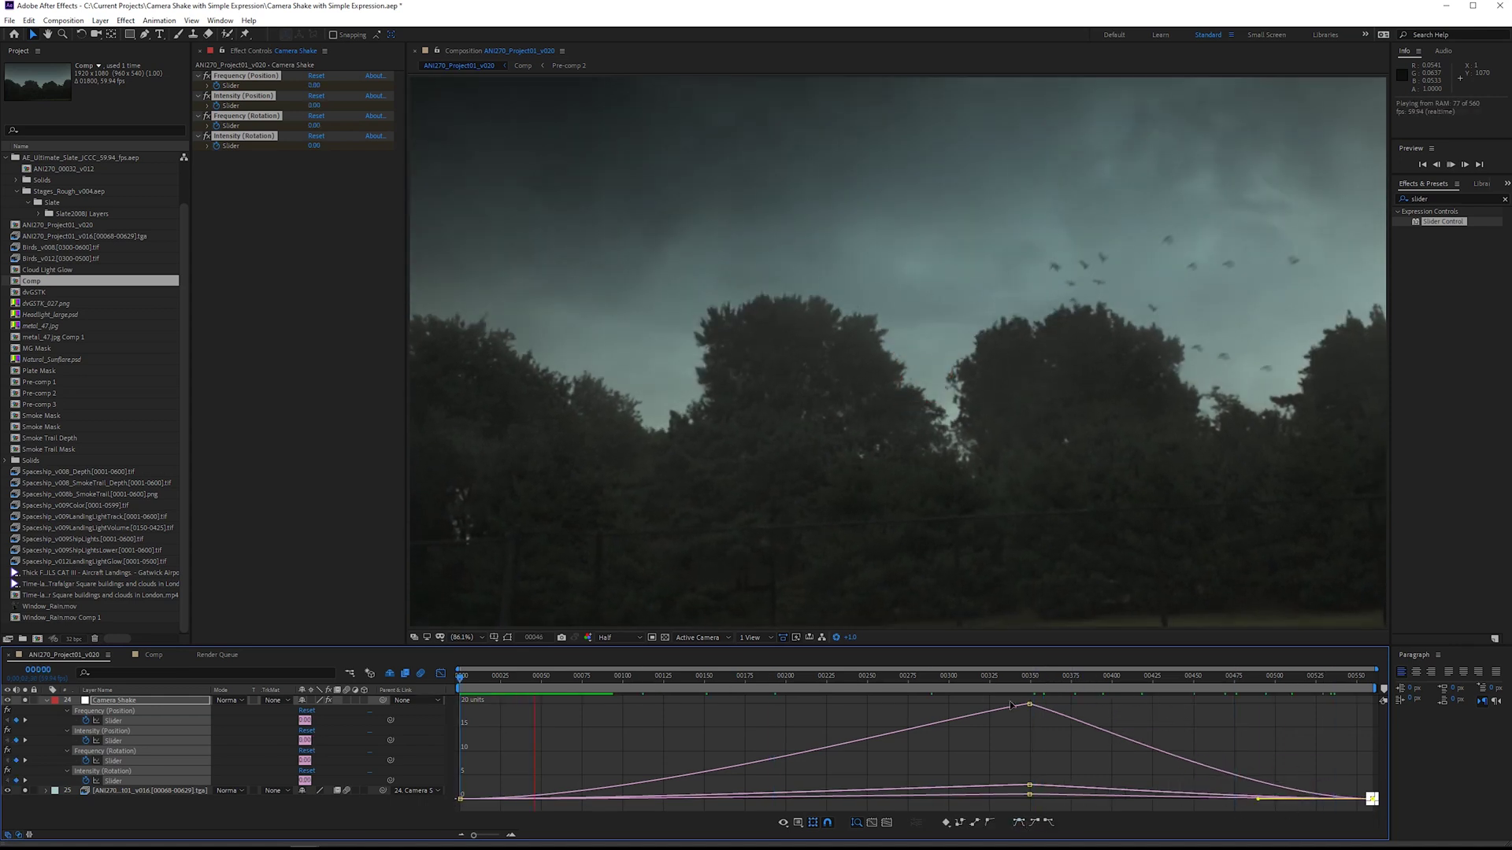
Return to the layer bars, review the shake peak by scrubbing and playback, then select the footage layer.
{"action": "left_click", "coordinate": [1030, 715]}
{"action": "key", "text": "shift+F3"}
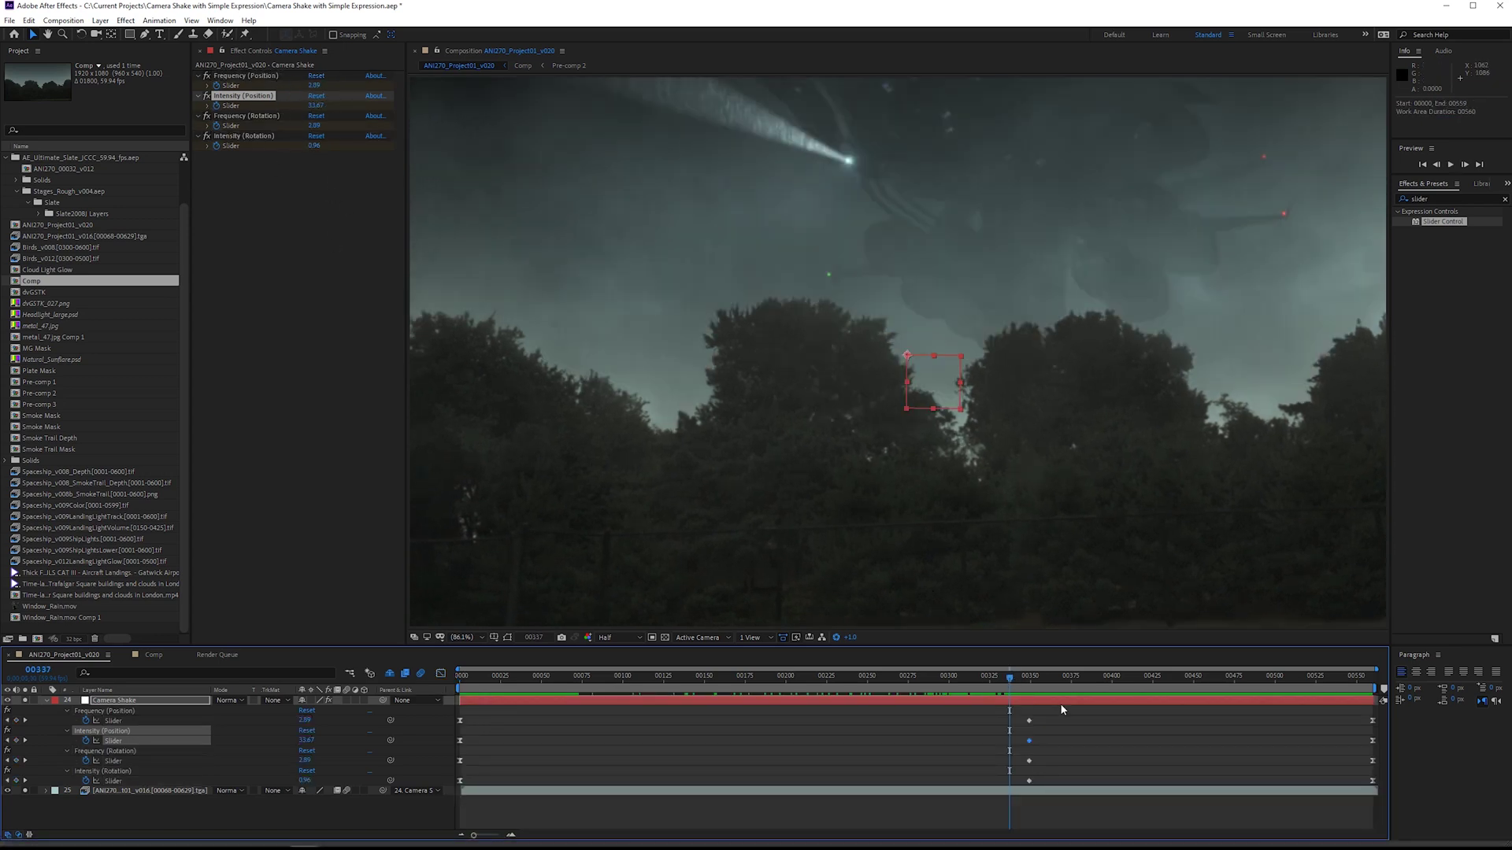
{"action": "left_click_drag", "start_coordinate": [1037, 678], "coordinate": [951, 683]}
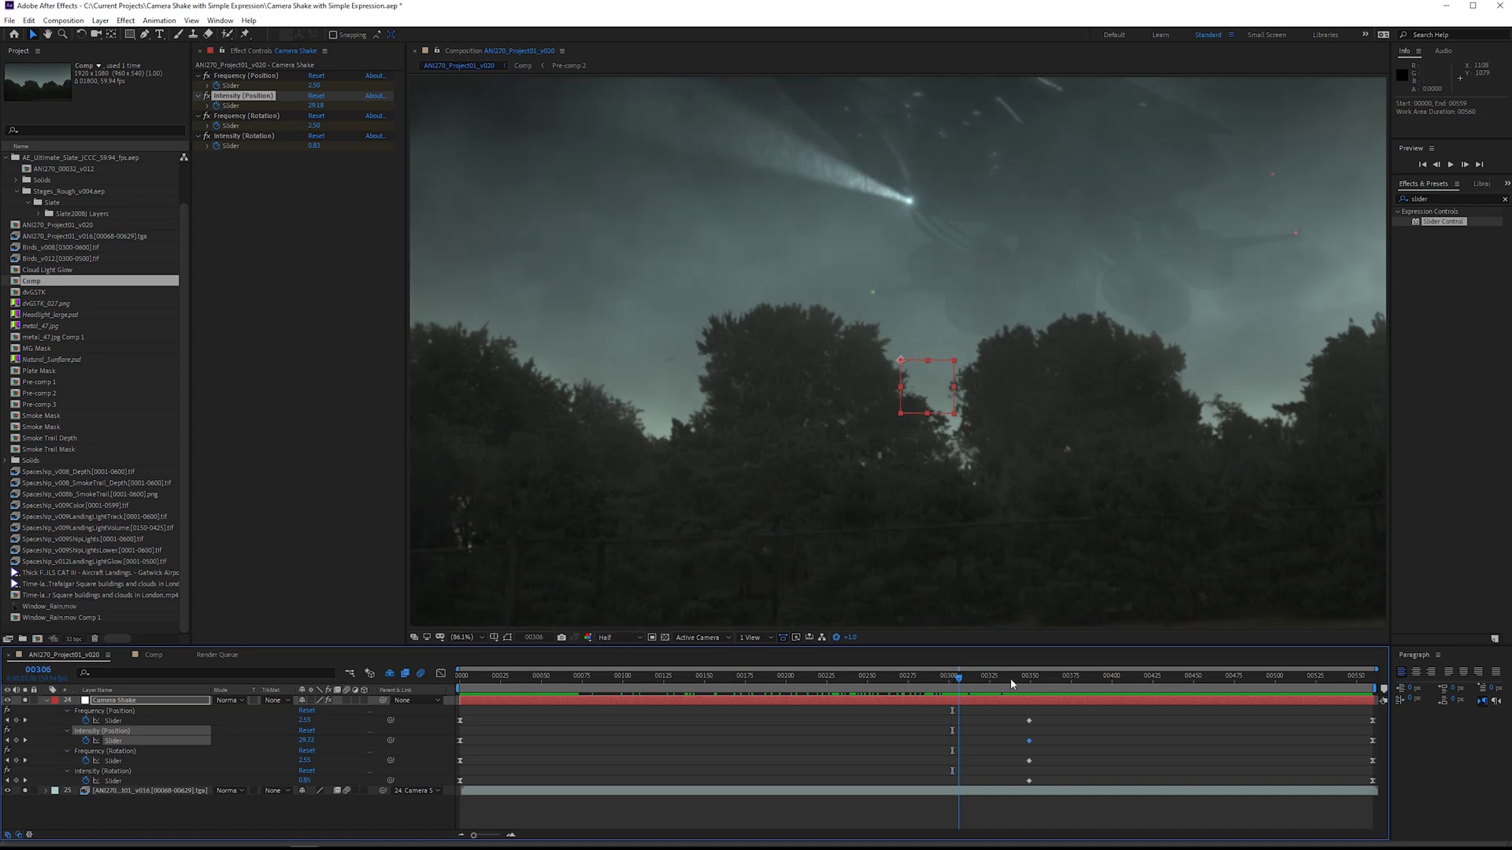
{"action": "key", "text": "space"}
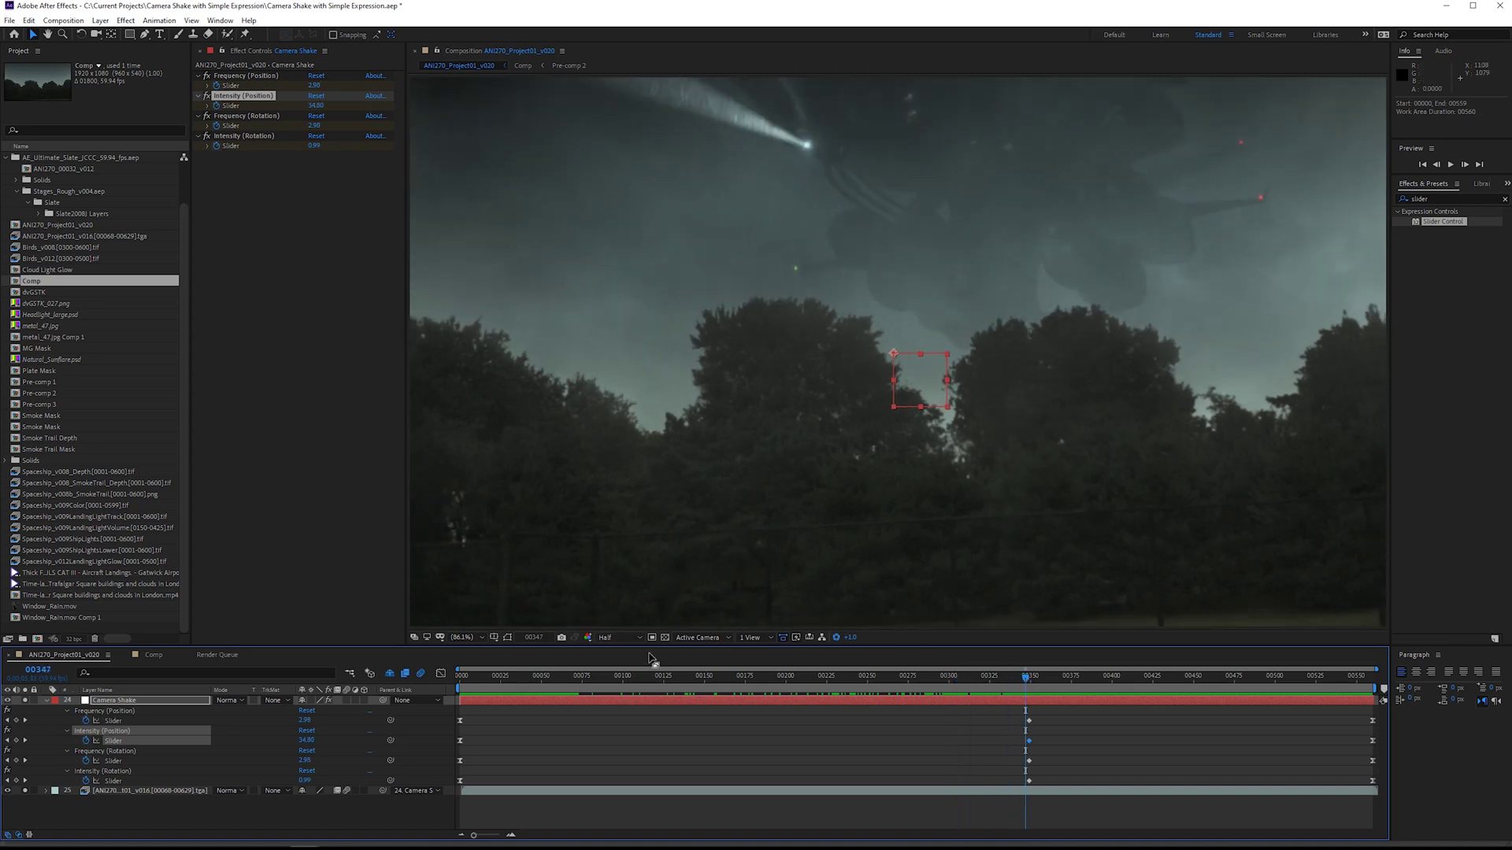
{"action": "left_click", "coordinate": [188, 792]}
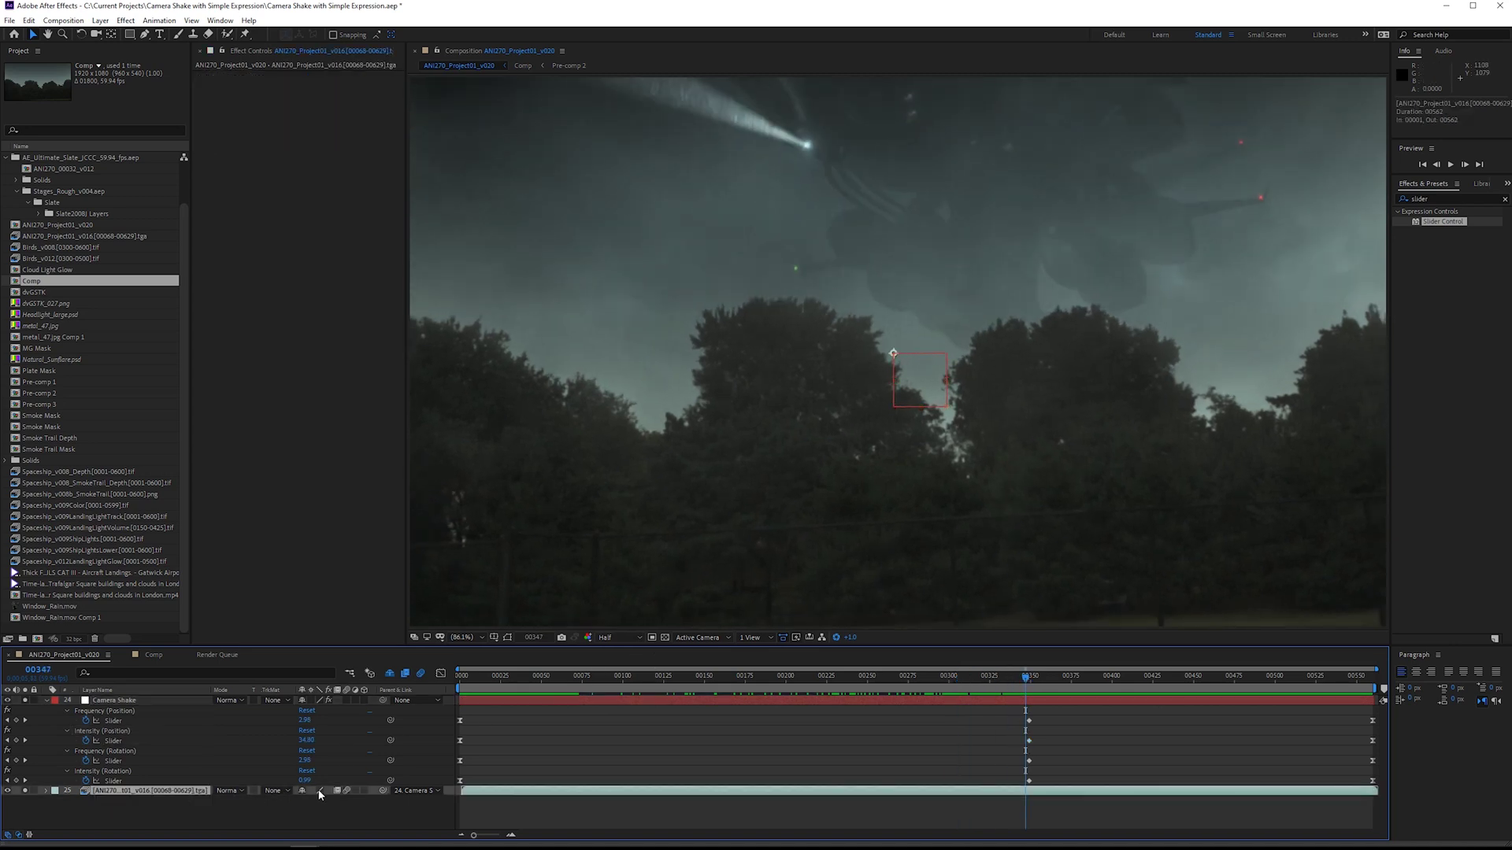
Enable composition motion blur and inspect the blurred treetops at frame 345, zoomed to 200%.
{"action": "left_click", "coordinate": [421, 675]}
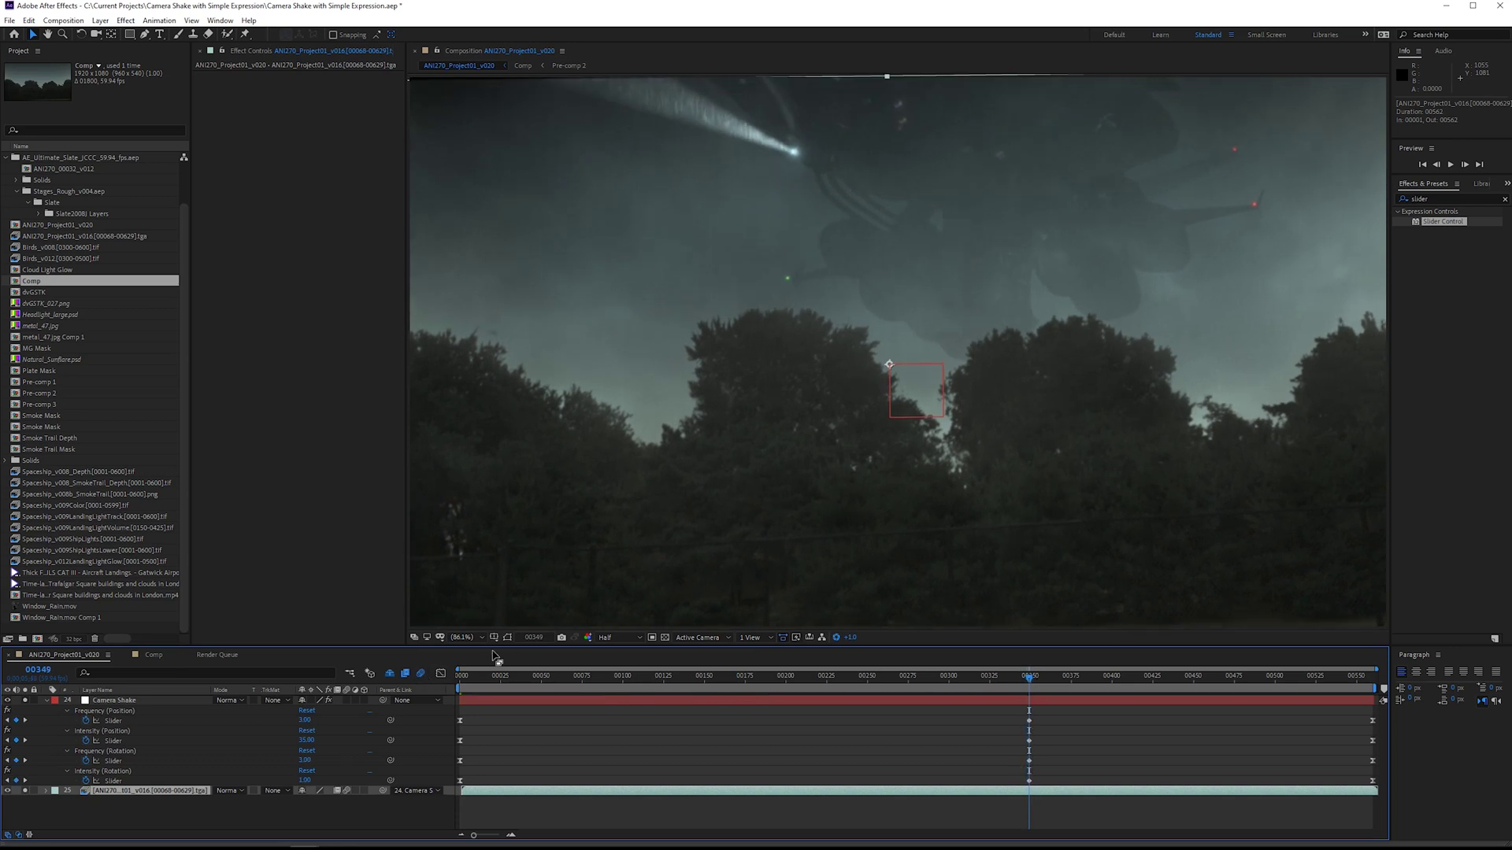
{"action": "scroll", "coordinate": [673, 480], "scroll_direction": "up", "scroll_amount": 3}
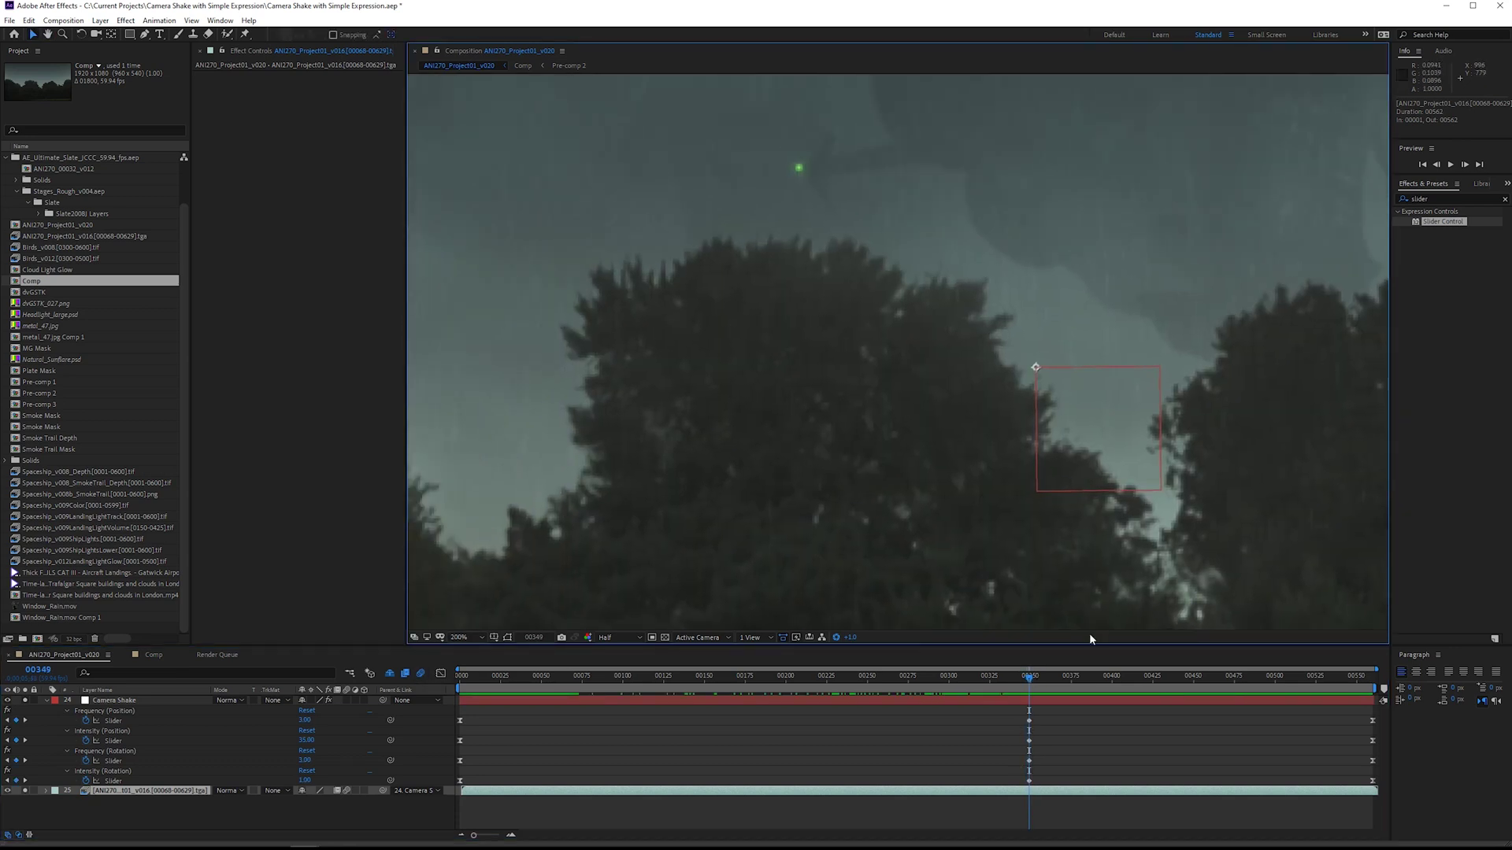
{"action": "left_click", "coordinate": [1020, 682]}
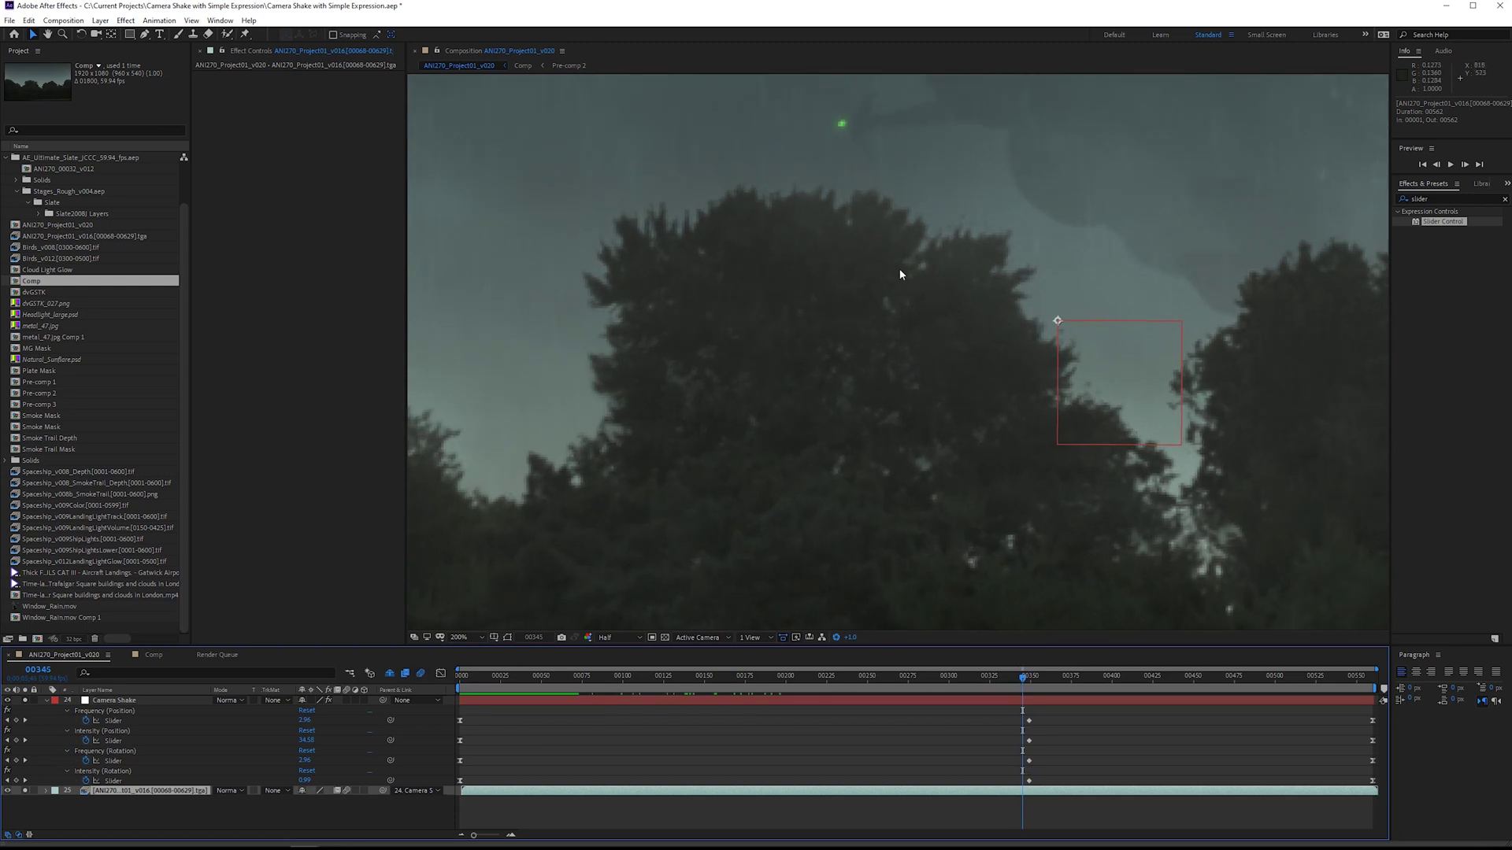
{"action": "scroll", "coordinate": [905, 276], "scroll_direction": "up", "scroll_amount": 1}
{"action": "scroll", "coordinate": [905, 276], "scroll_direction": "down", "scroll_amount": 1}
{"action": "left_click_drag", "start_coordinate": [919, 331], "coordinate": [874, 408]}
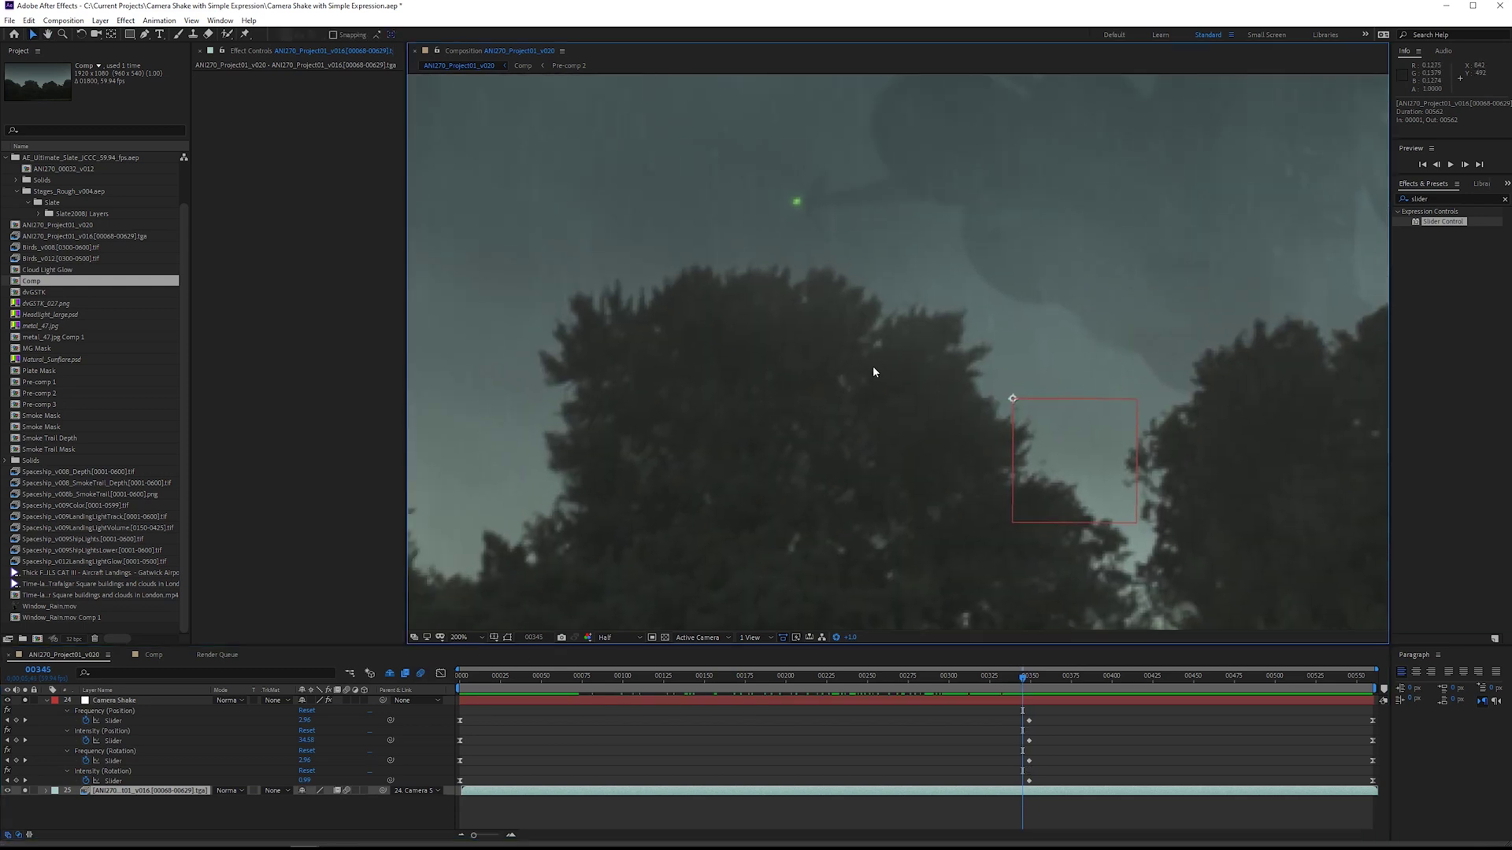